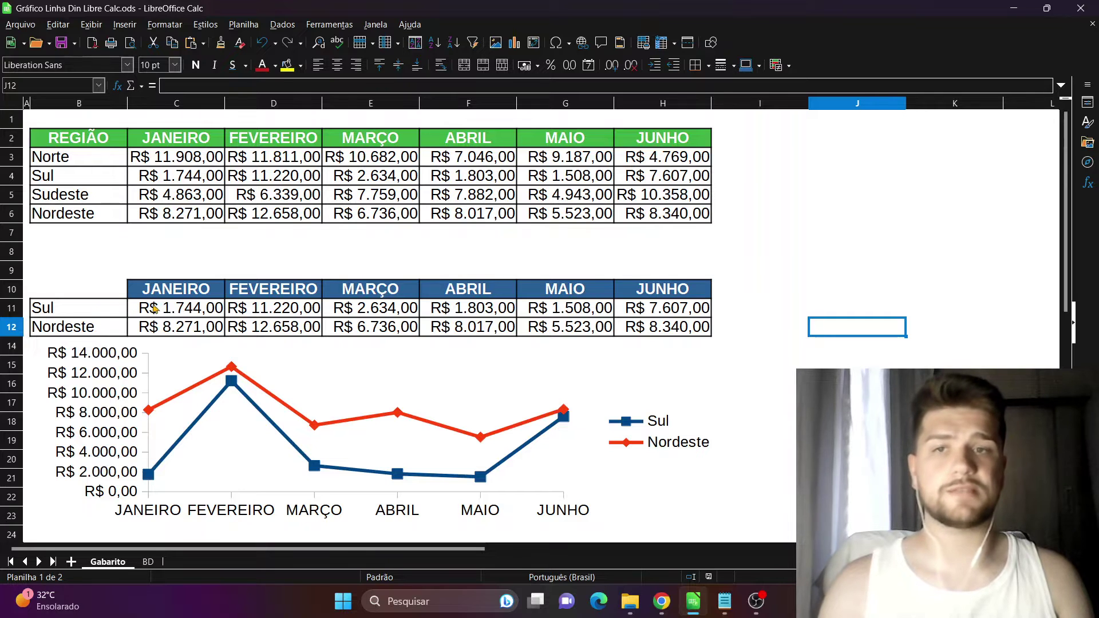
Choose Sudeste as the first comparison region in cell B11 of the Gabarito sheet.
left_click(54, 313)
left_click(105, 326)
left_click(117, 317)
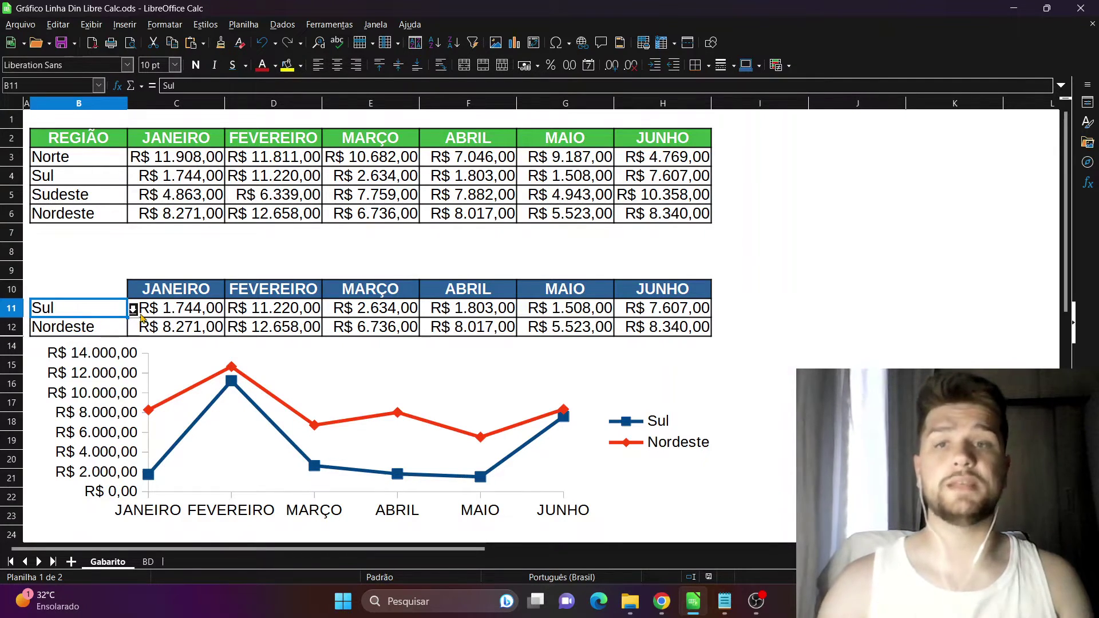
left_click(134, 309)
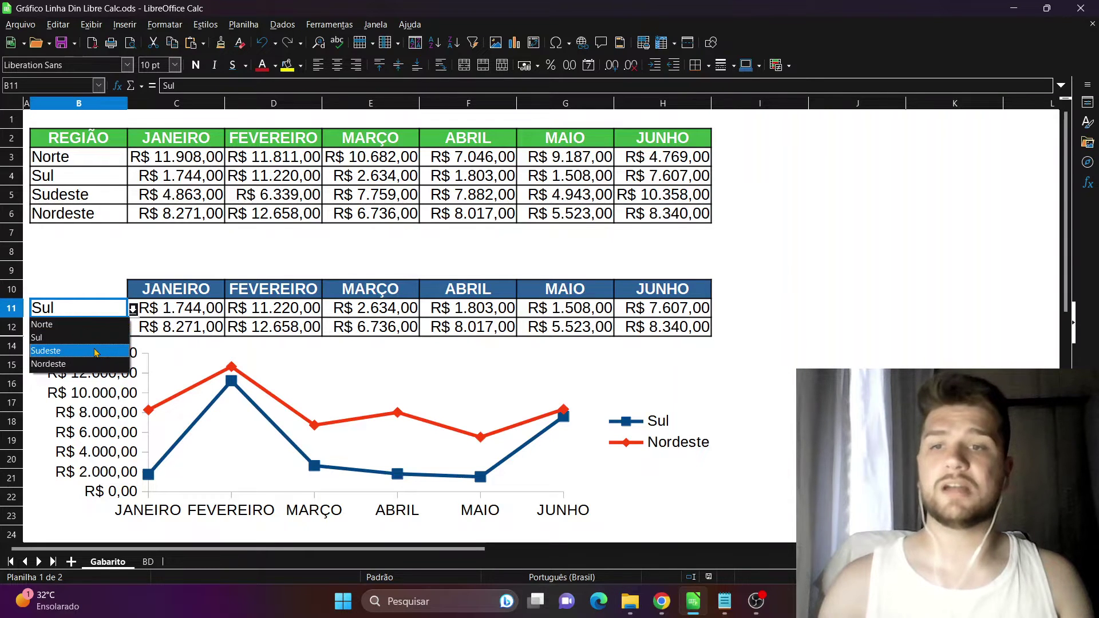
left_click(96, 351)
Try Norte and then Sul as the second comparison region in cell B12.
key("Down")
key("alt+Down")
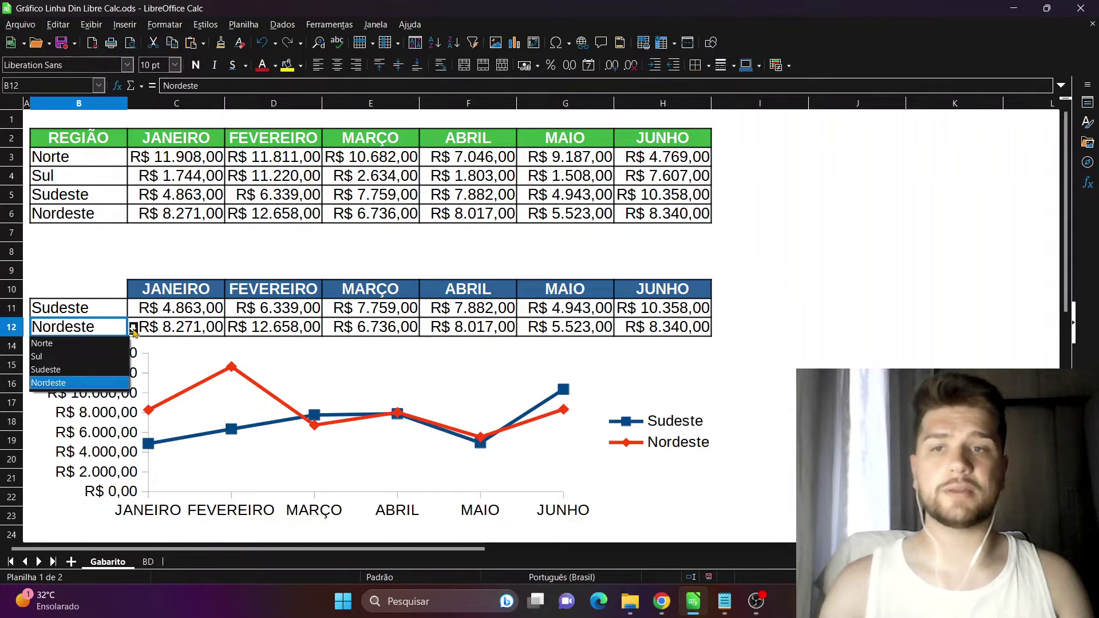
left_click(98, 346)
left_click(133, 327)
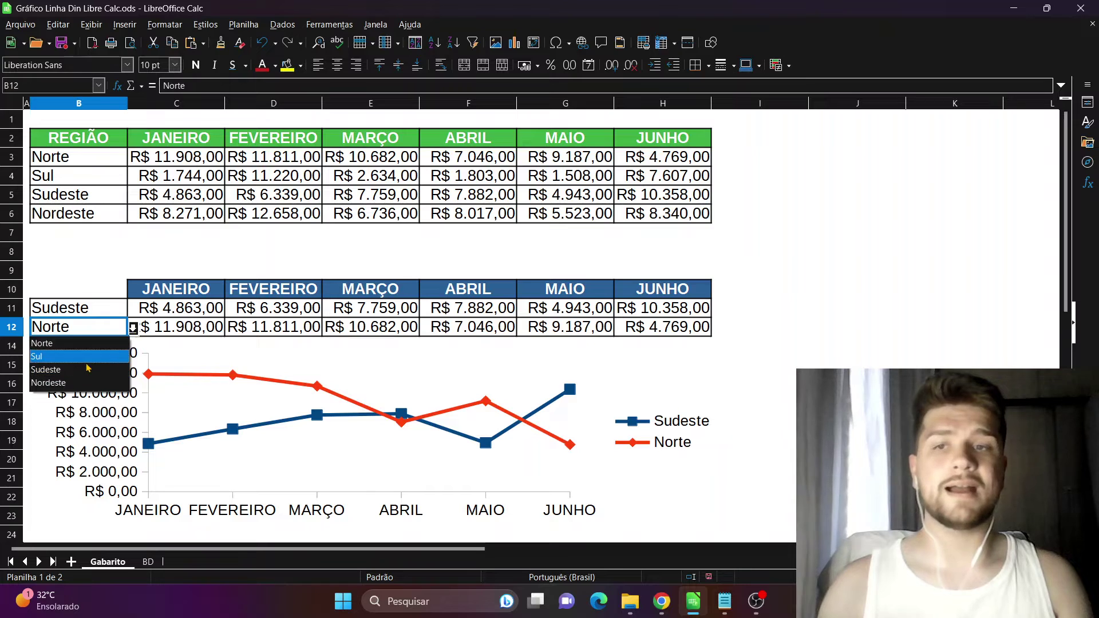
left_click(87, 362)
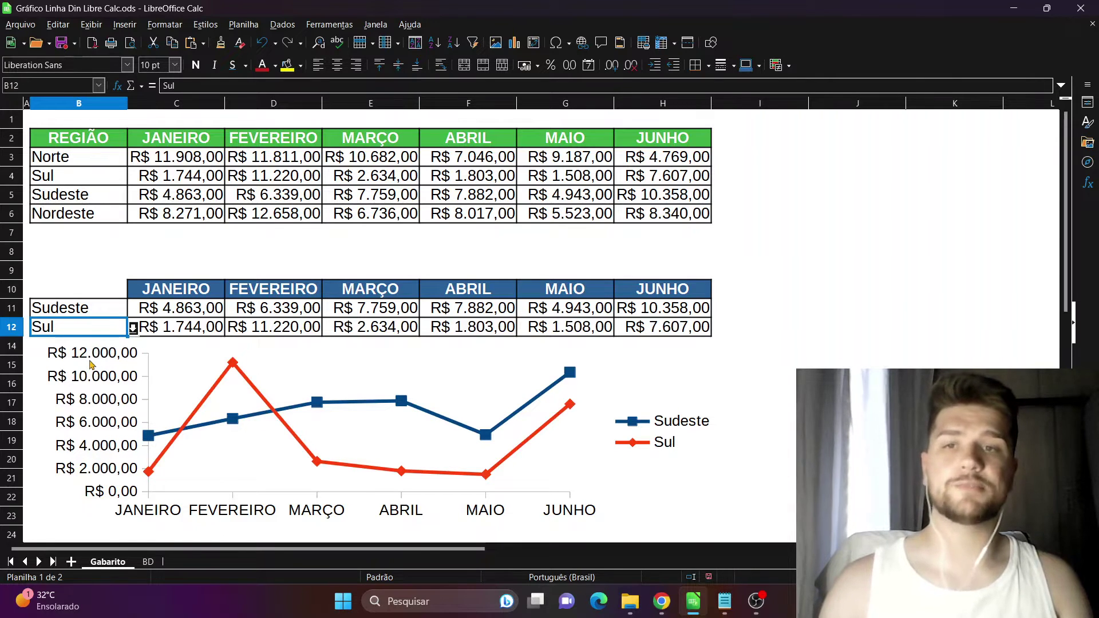
Keep Sudeste in B11 and try Sudeste in B12 before choosing Nordeste as the second comparison region.
key("Up")
key("alt+Down")
left_click(94, 354)
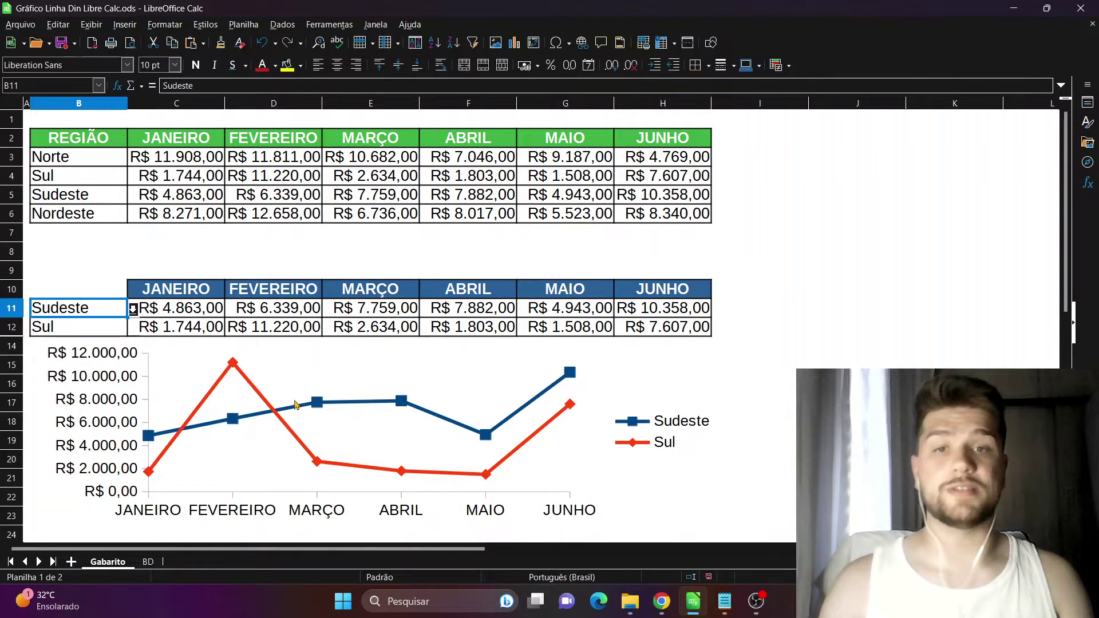
left_click(108, 327)
left_click(134, 328)
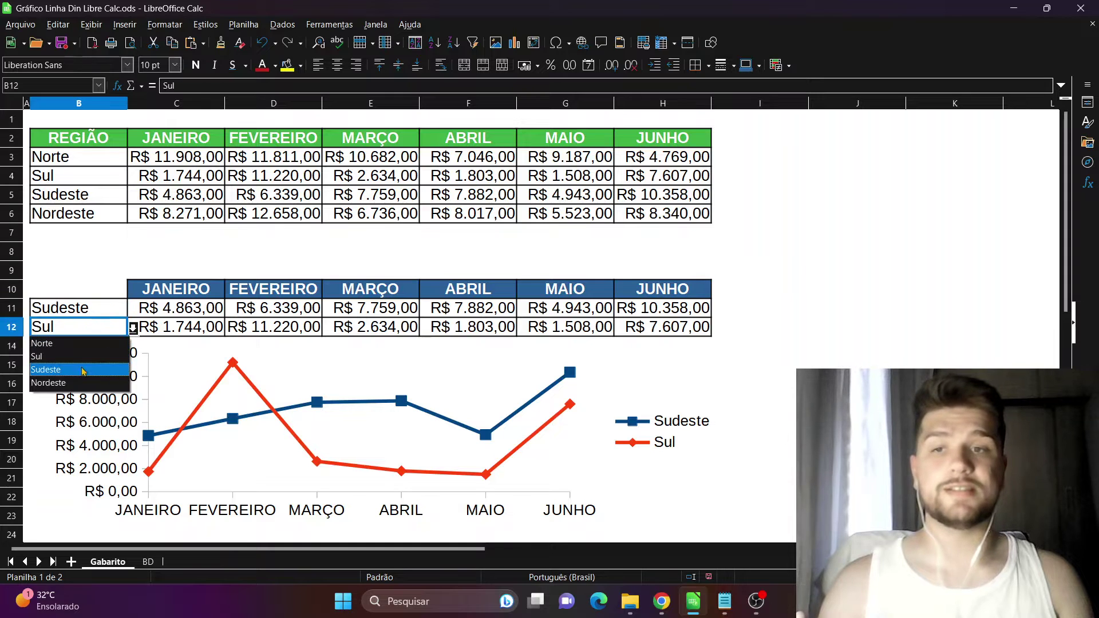
left_click(84, 370)
left_click(133, 327)
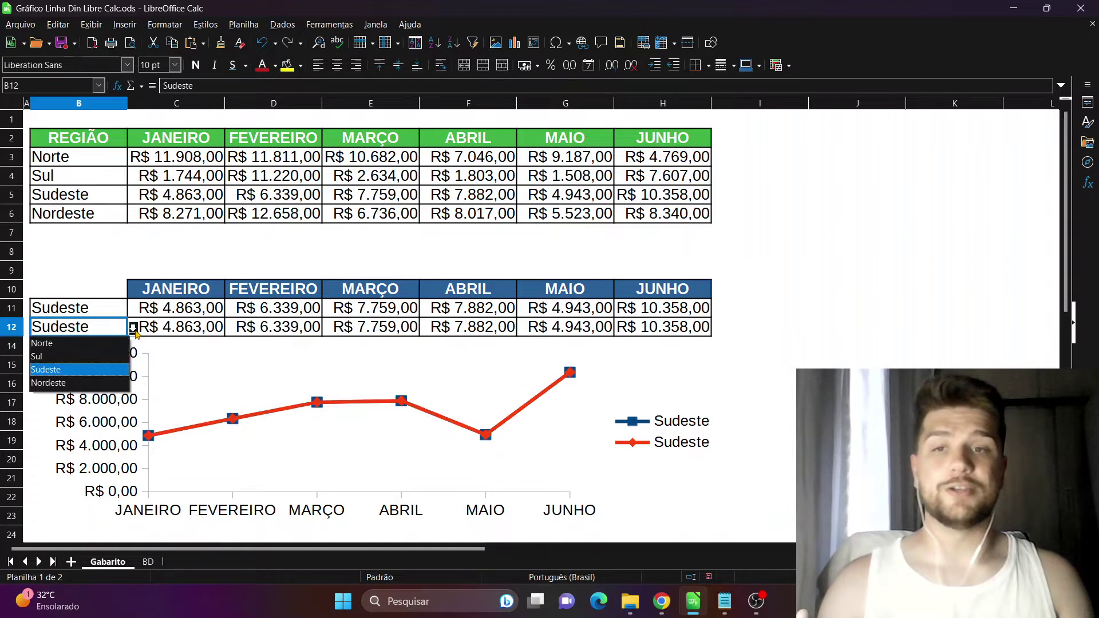
left_click(85, 383)
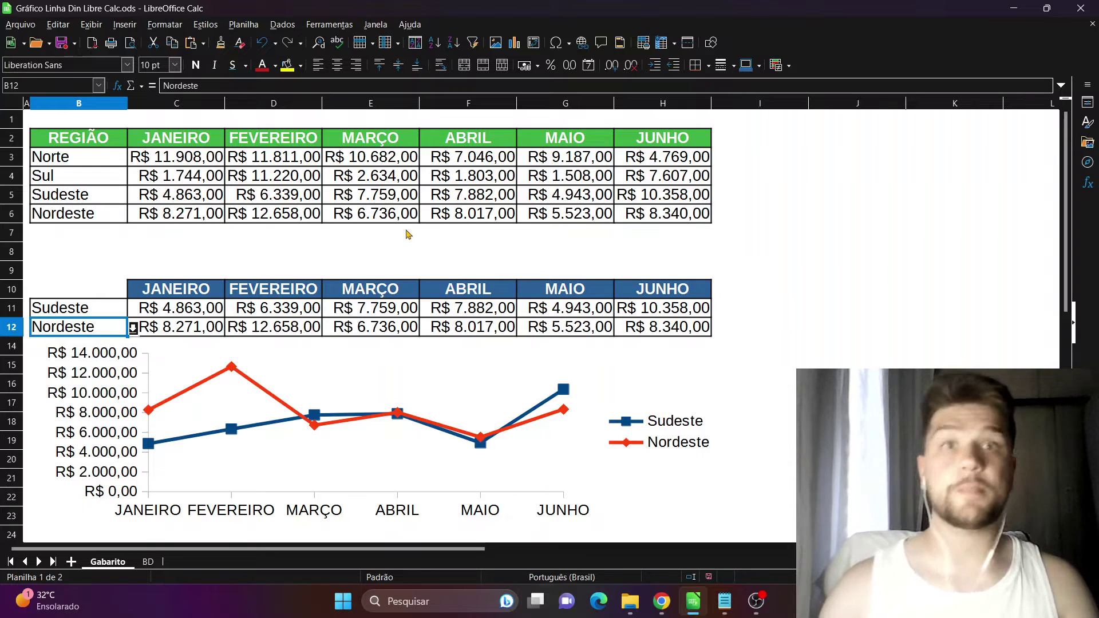
Compare the finished Gabarito sheet with the BD sheet, examining the formula in C11 and the region list in B11.
left_click(172, 233)
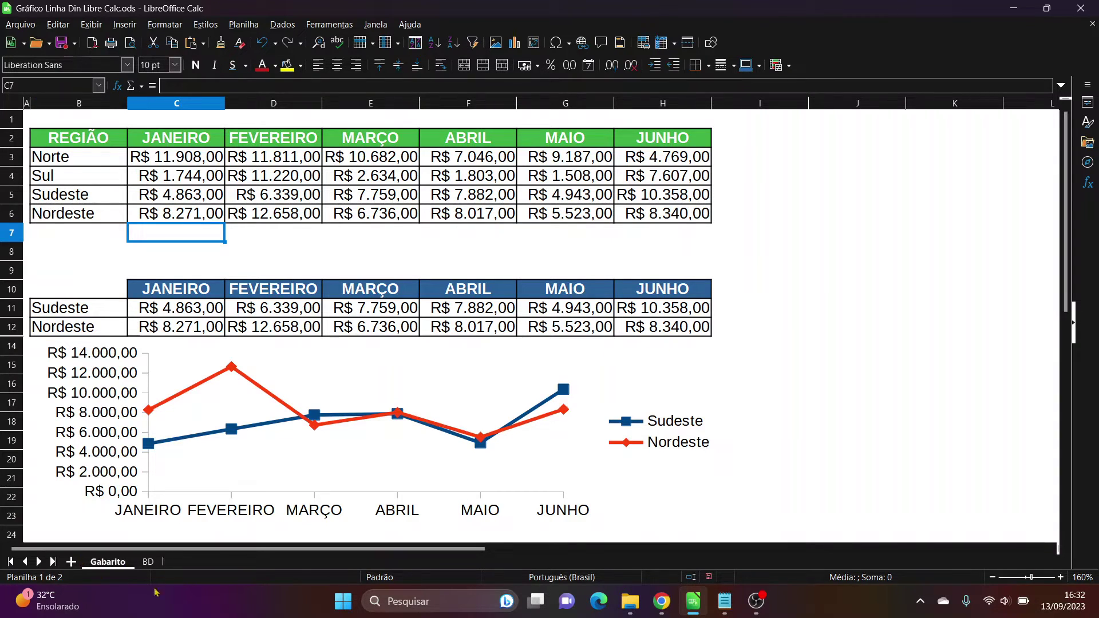
left_click(146, 563)
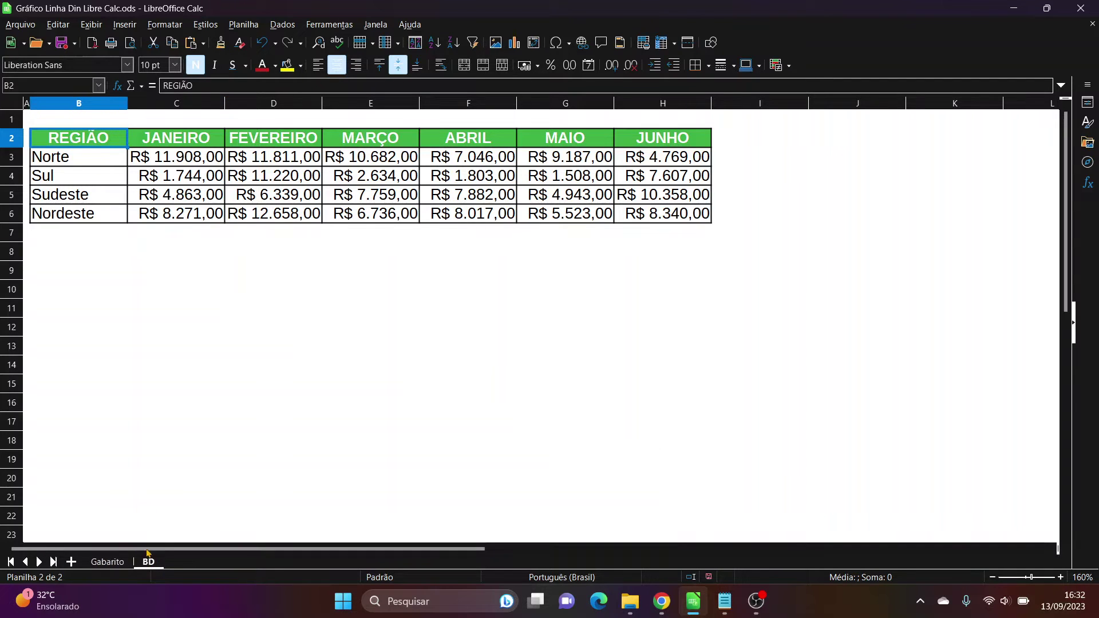
left_click(107, 562)
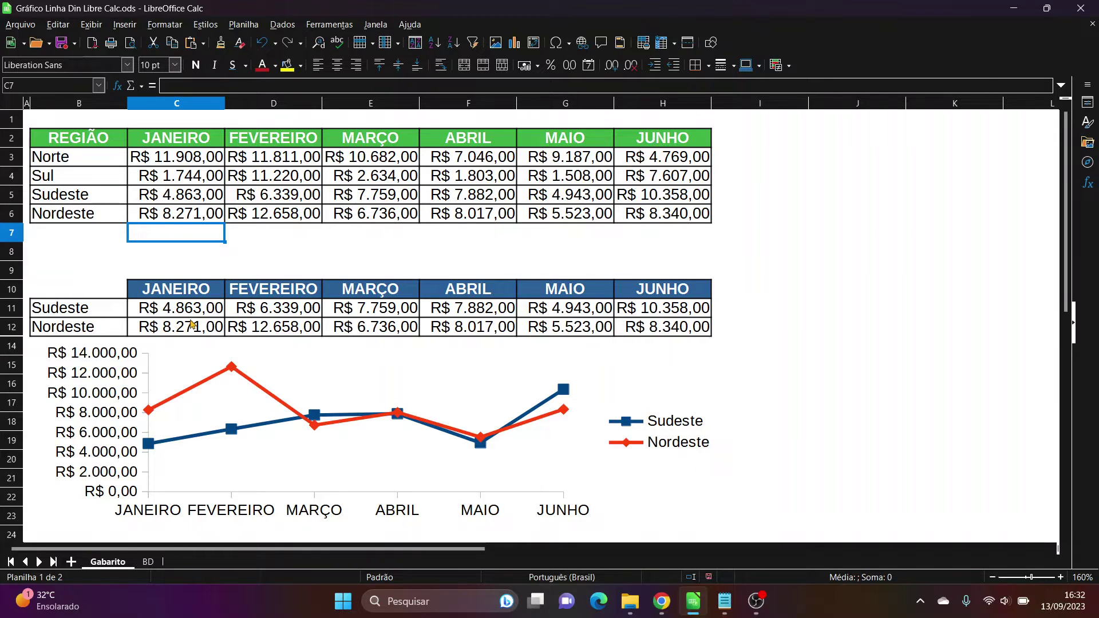
left_click(185, 311)
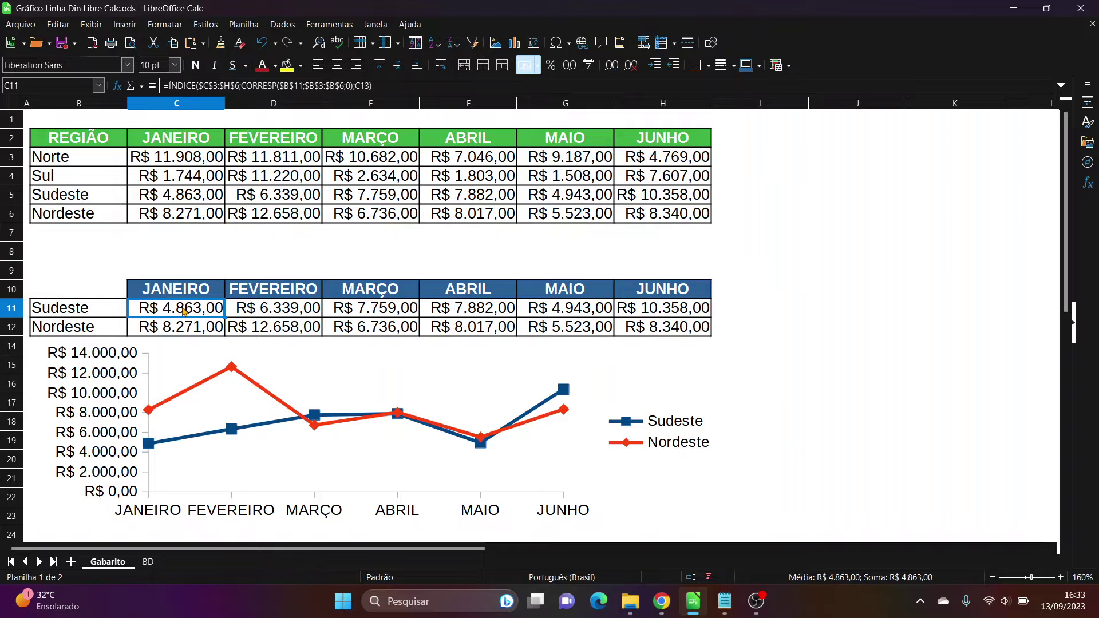
key("ctrl+Page_Down")
left_click_drag(67, 314, 67, 327)
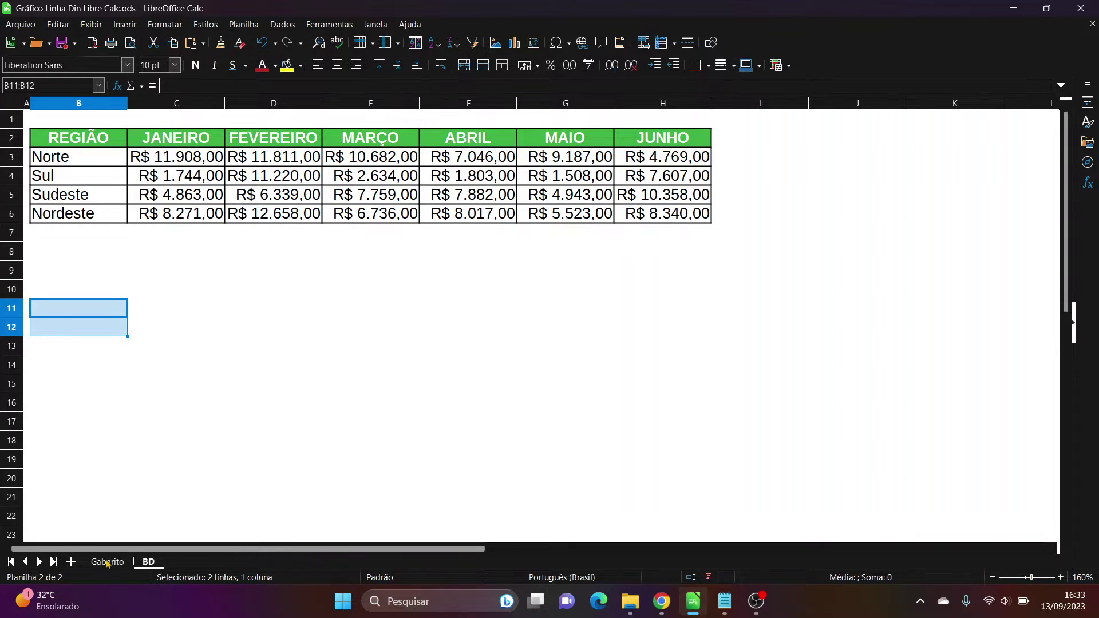
key("ctrl+Page_Up")
left_click(80, 308)
left_click(133, 310)
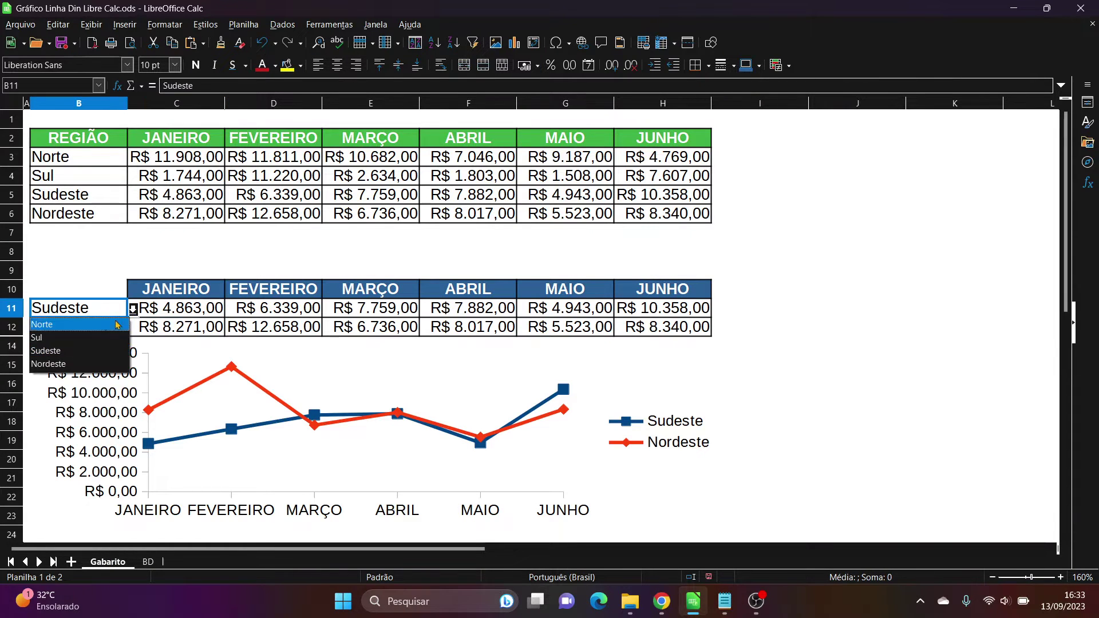
key("Escape")
On the BD sheet, add validation to B11:B12 that allows a cell range with the source $BD.$B$3:$B$6.
key("ctrl+Page_Down")
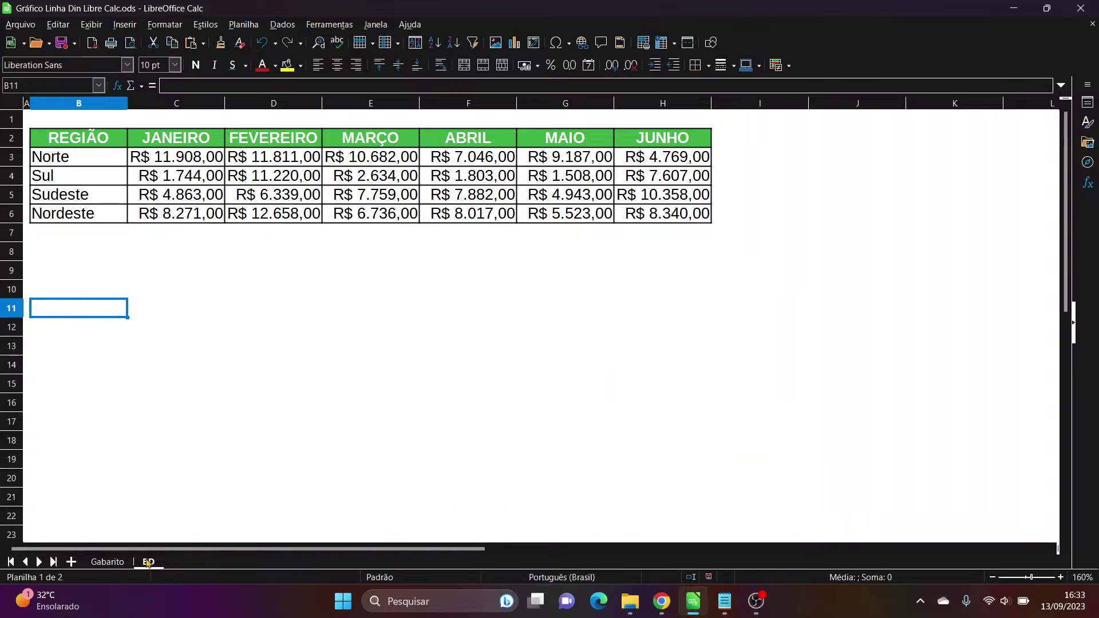
left_click_drag(67, 317, 56, 325)
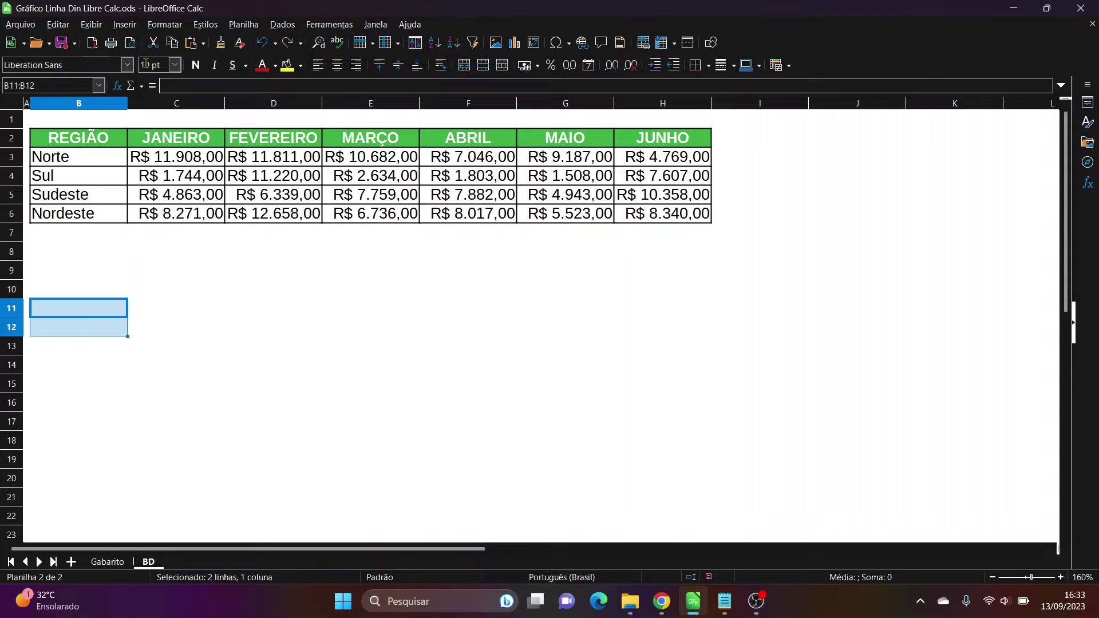
left_click(284, 30)
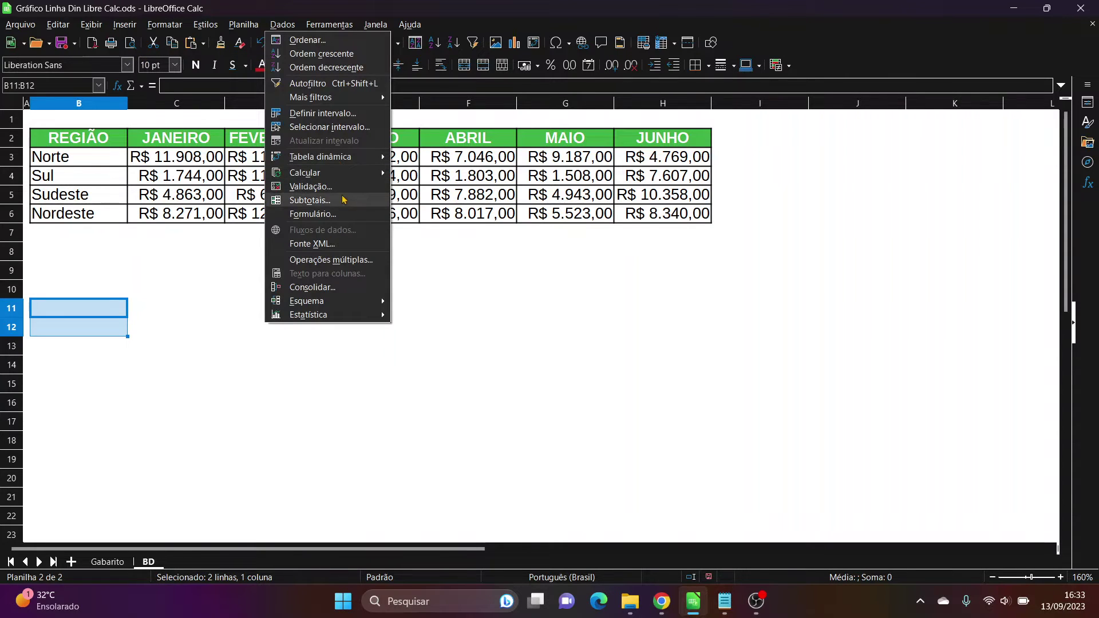
left_click(324, 189)
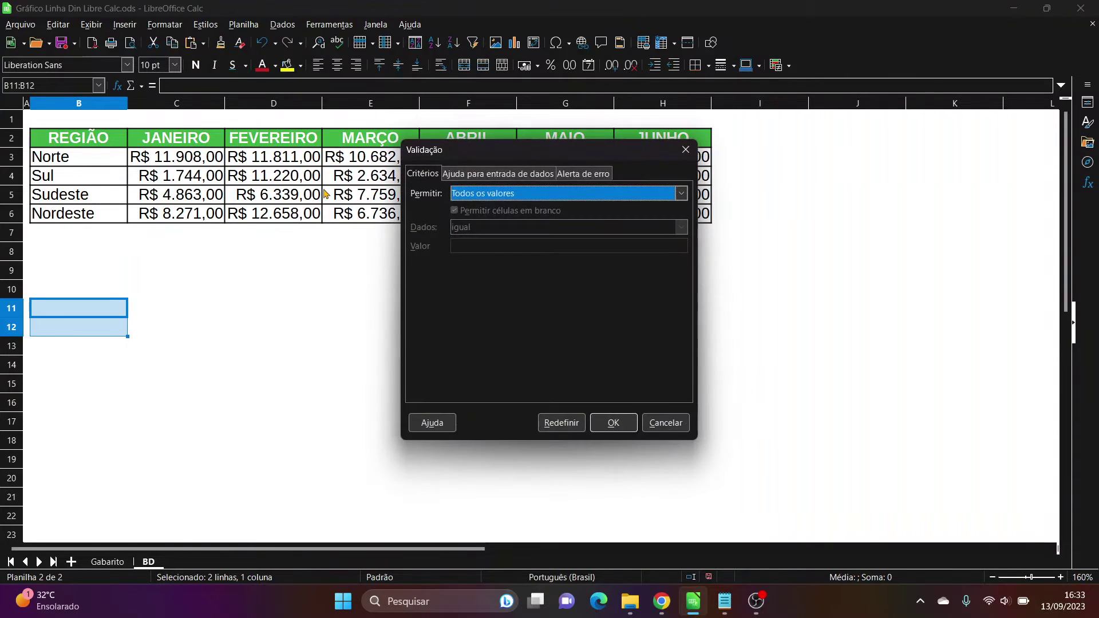
left_click_drag(474, 149, 335, 169)
left_click(442, 210)
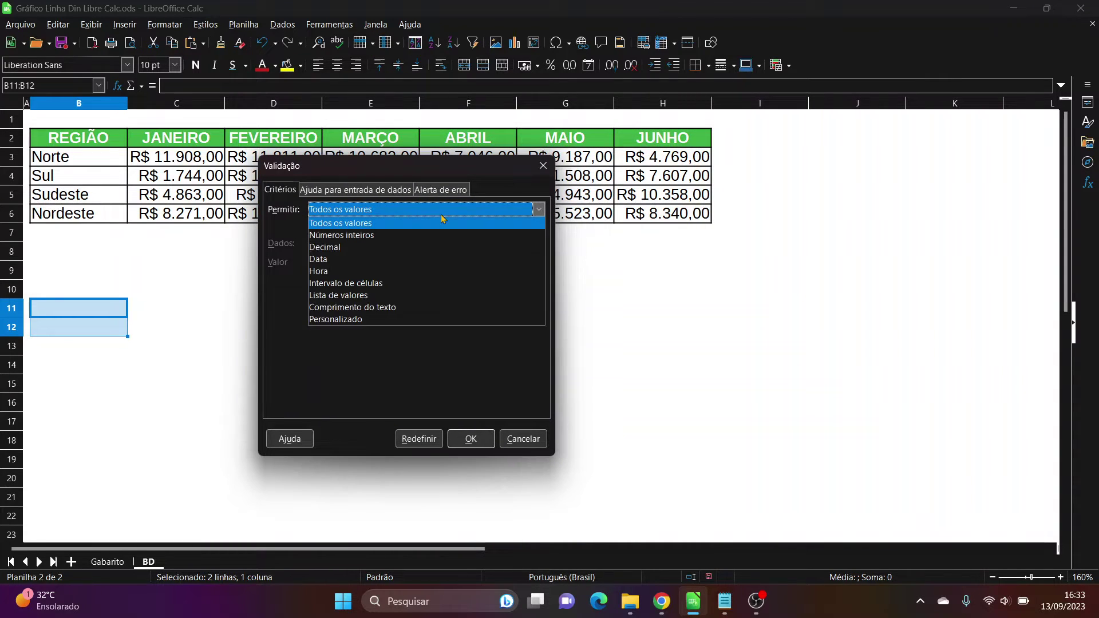
left_click(441, 284)
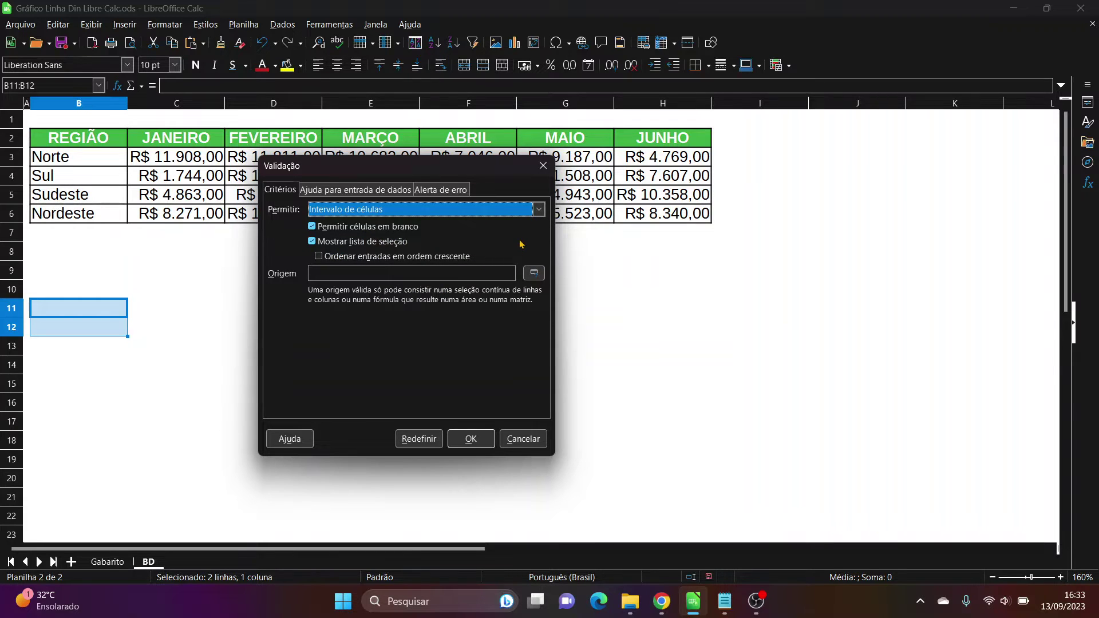
left_click(533, 280)
left_click_drag(86, 157, 92, 217)
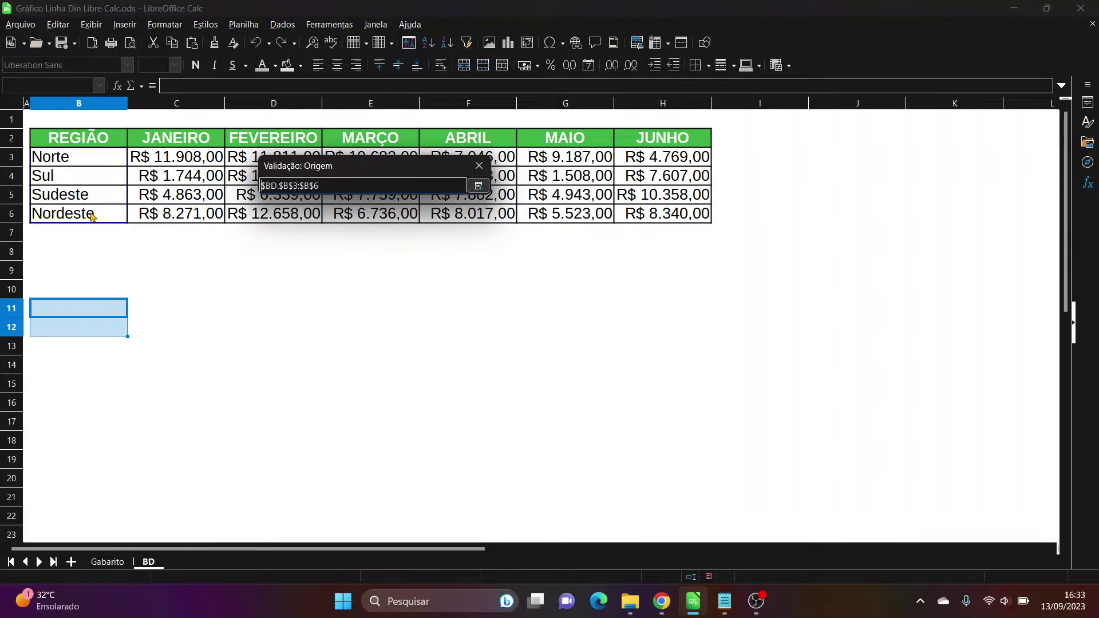
left_click(479, 186)
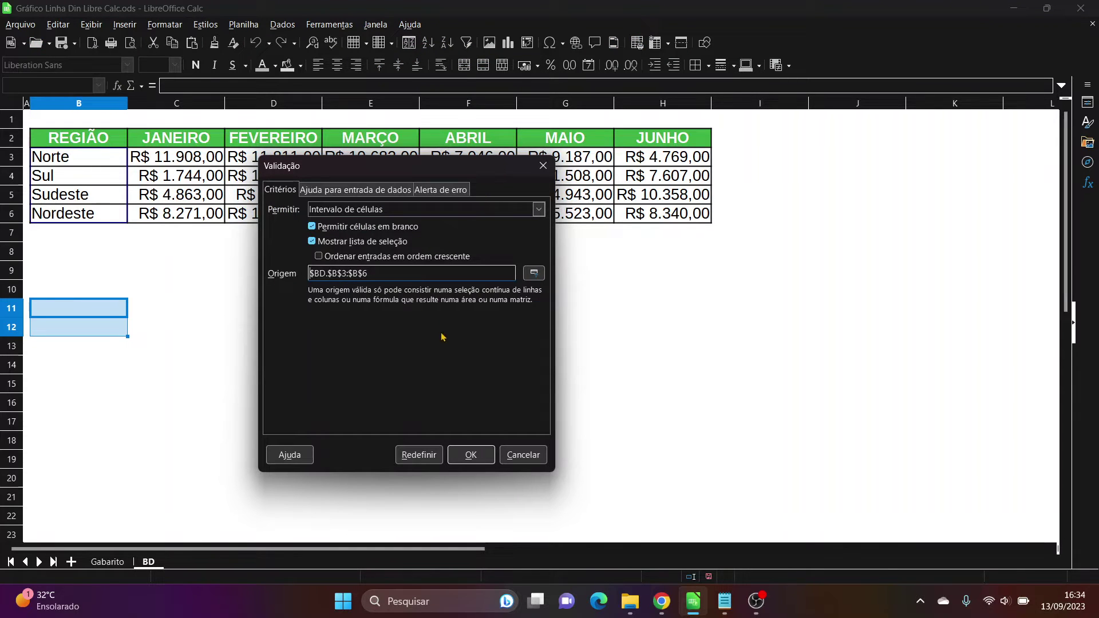
left_click(473, 455)
left_click(273, 404)
Apply outer and inner borders to cells B11:B12.
left_click_drag(74, 315, 67, 333)
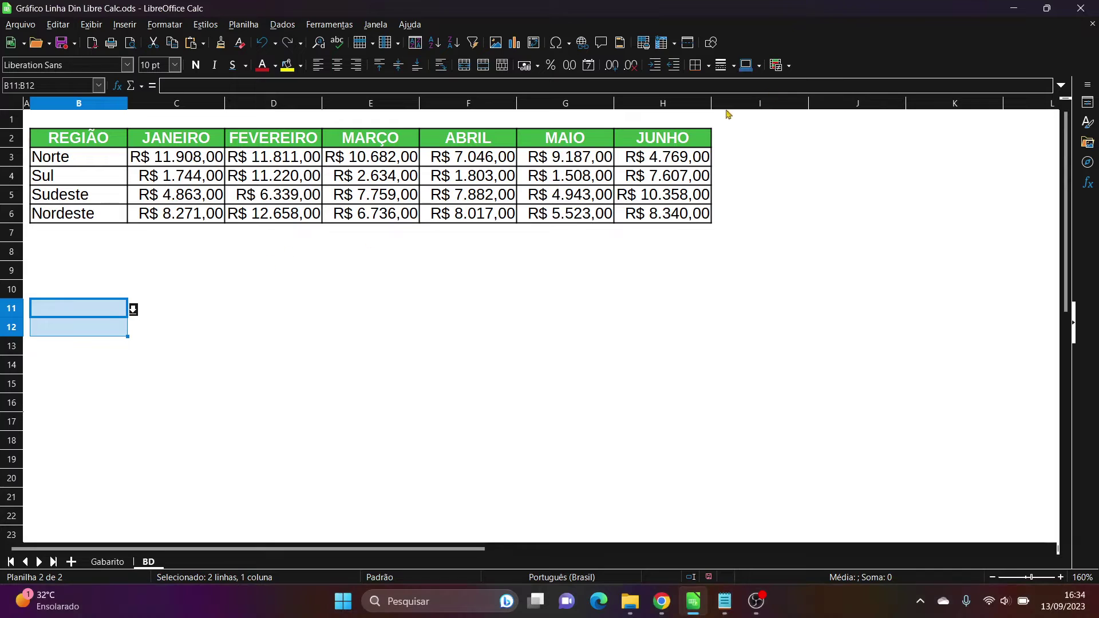
left_click(698, 70)
left_click(742, 134)
left_click(192, 335)
Pick Sudeste in B11 and Nordeste in B12 from their selection lists.
left_click_drag(95, 313, 106, 329)
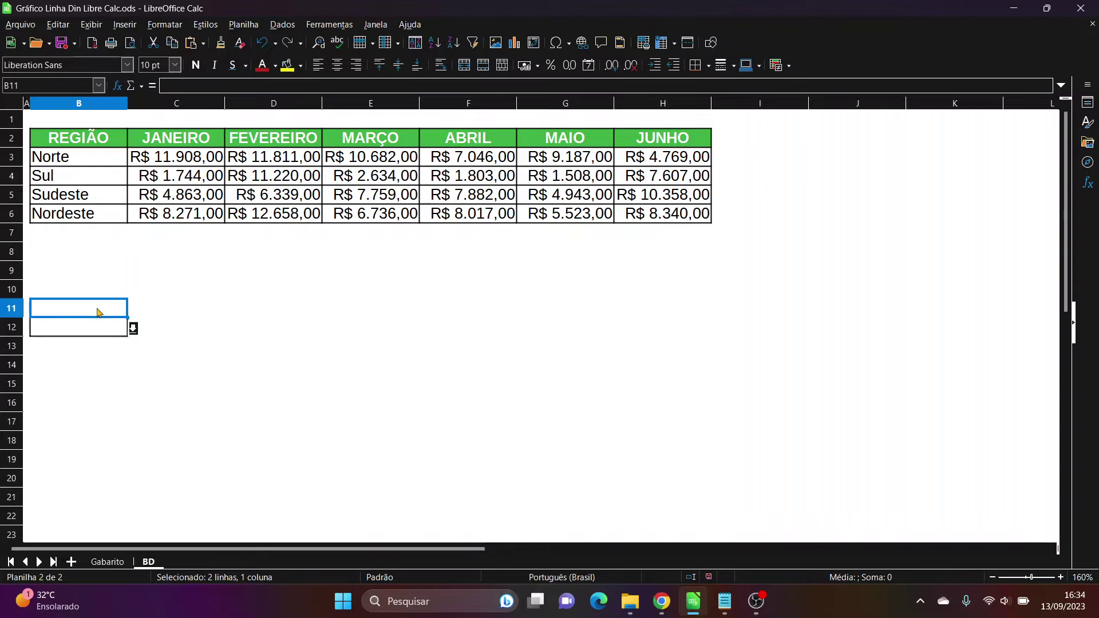
left_click(97, 310)
left_click(133, 309)
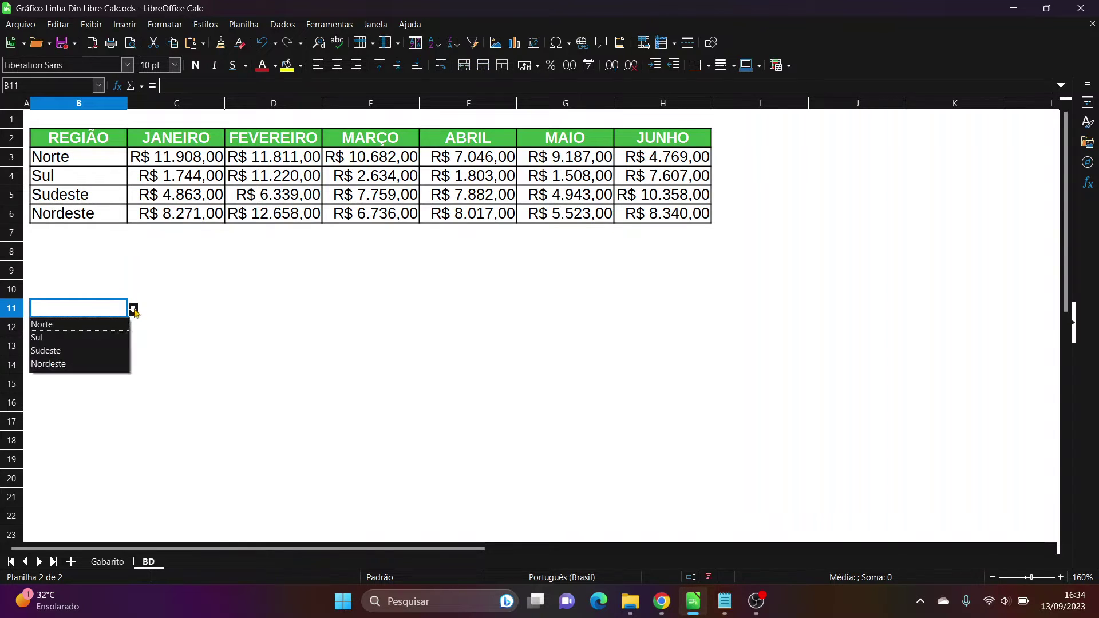
left_click(103, 351)
left_click(114, 329)
left_click(132, 328)
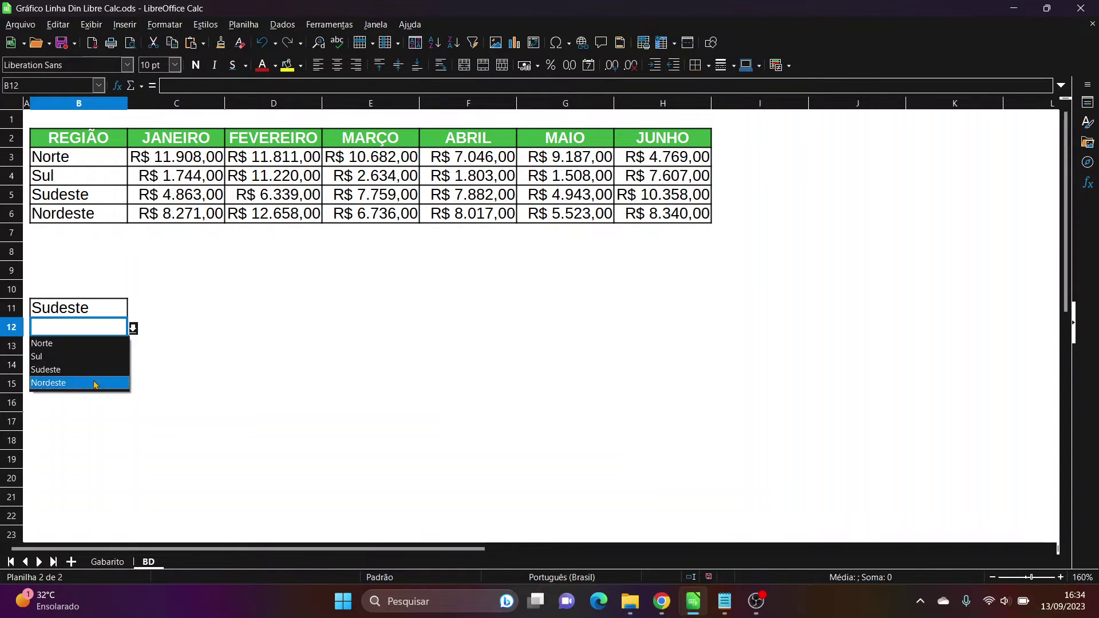
left_click(94, 383)
left_click(91, 369)
Copy the month headers JANEIRO to JUNHO from C2:H2 into row 10, starting at C10.
left_click(140, 314)
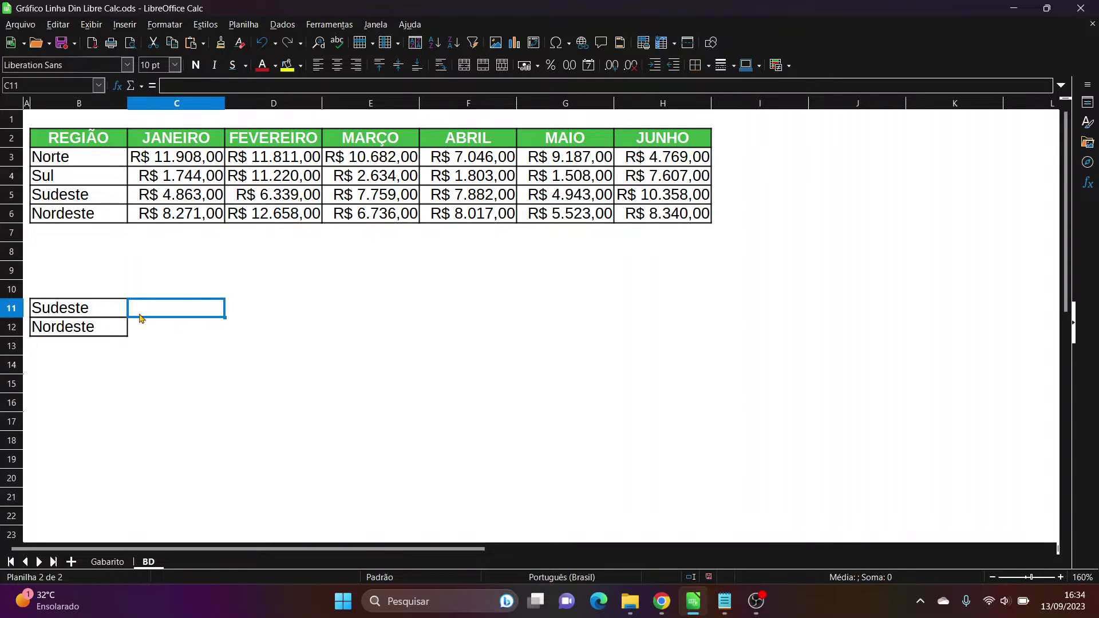
left_click(157, 297)
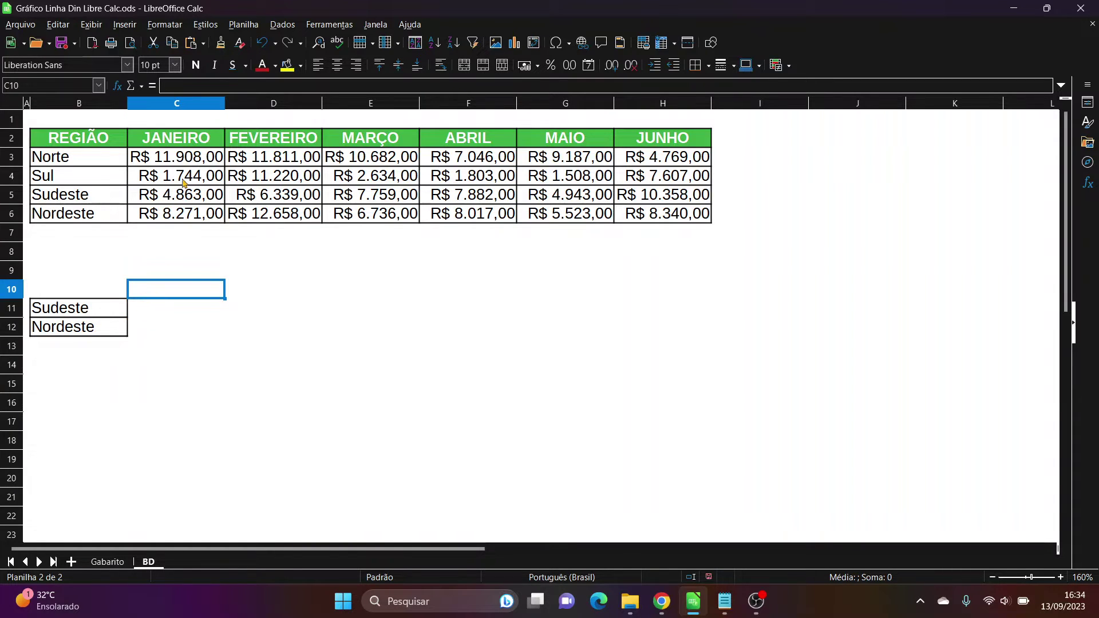
left_click_drag(183, 143, 654, 149)
key("ctrl+c")
left_click(163, 295)
key("ctrl+v")
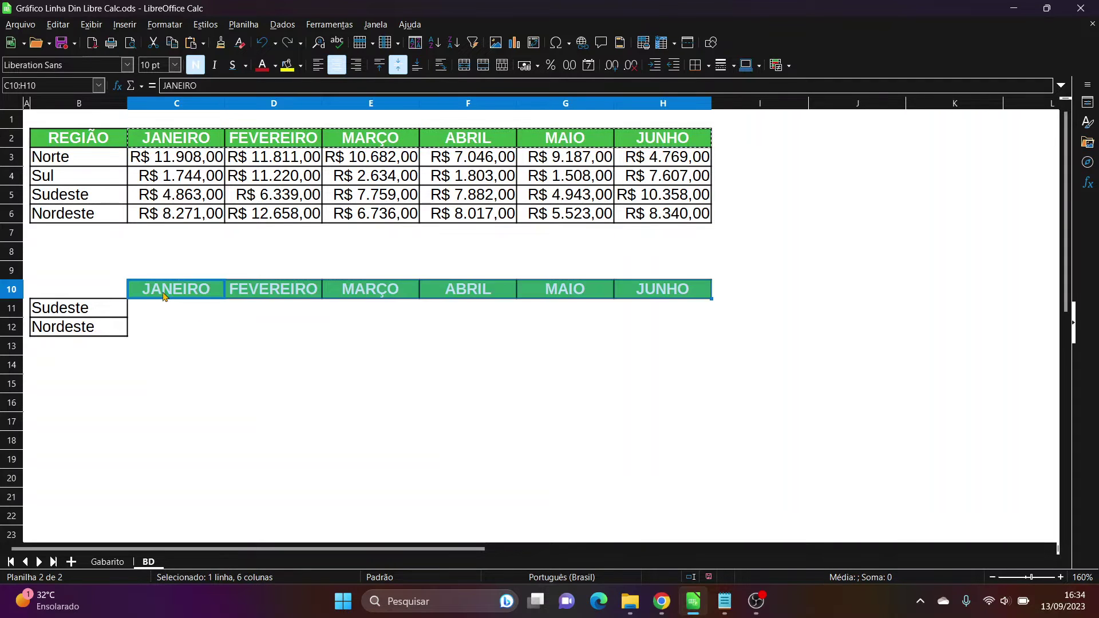
left_click(205, 342)
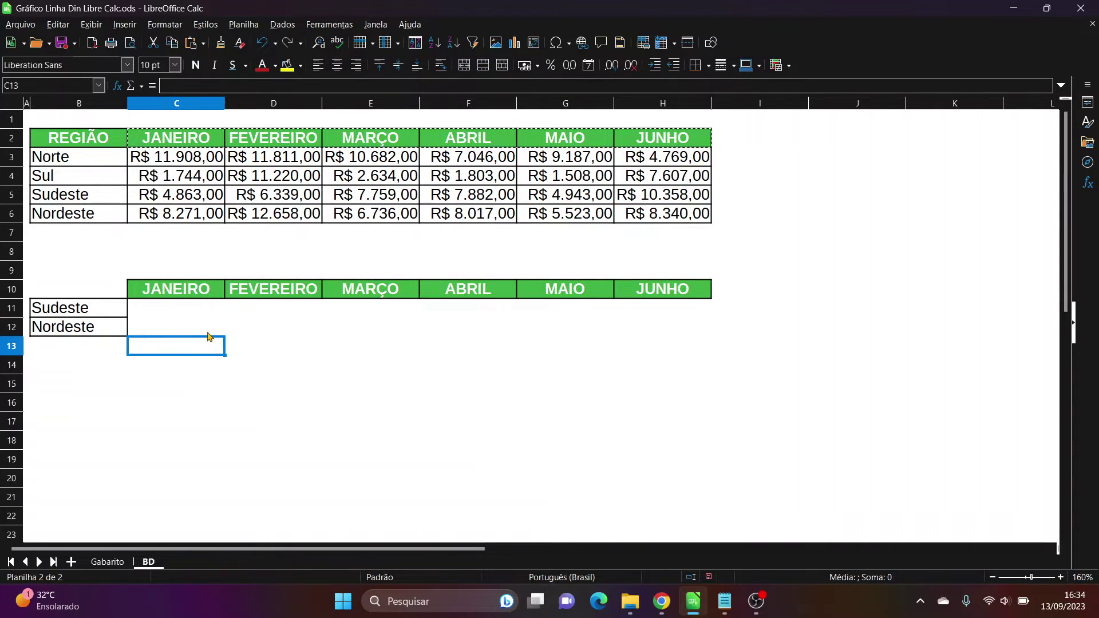
Give the copied month headers in C10:H10 a yellow background and a black font.
left_click_drag(174, 293, 641, 289)
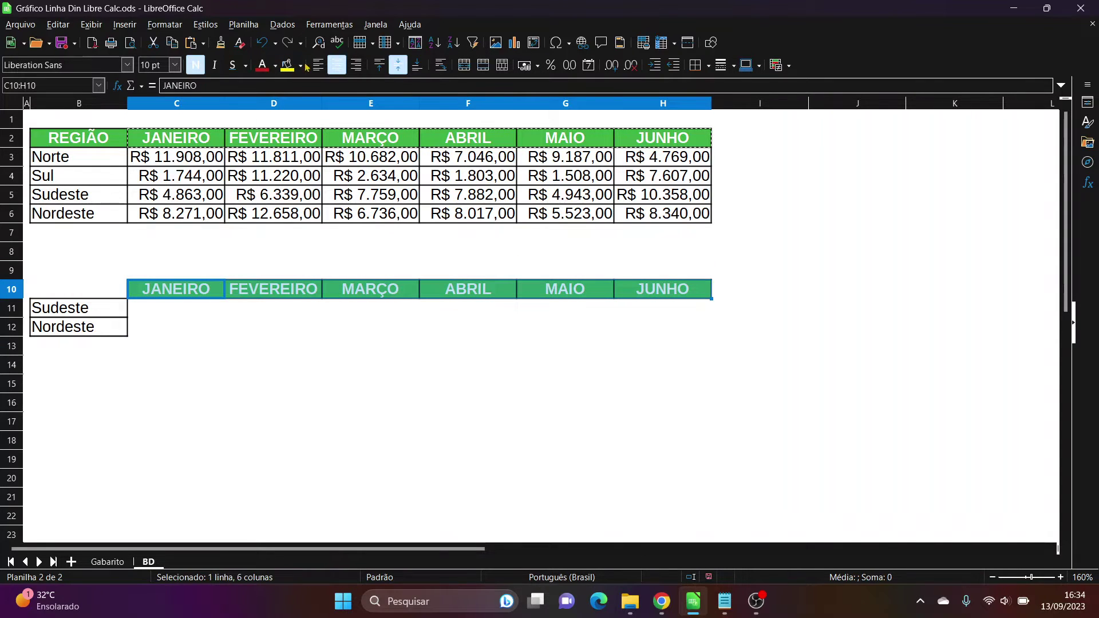
left_click(285, 68)
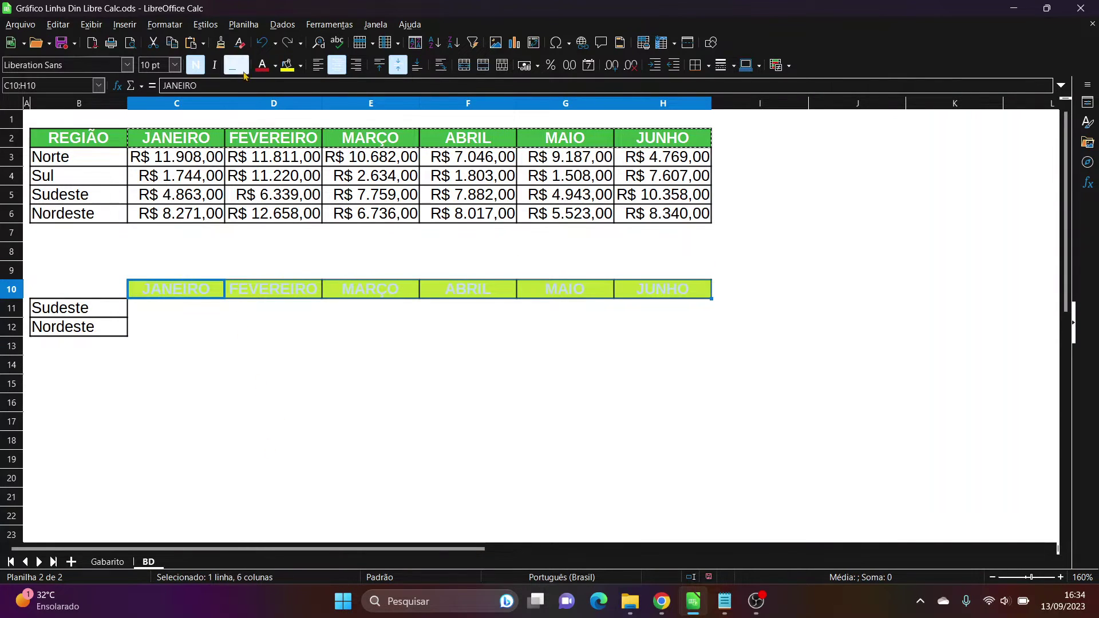
left_click(276, 67)
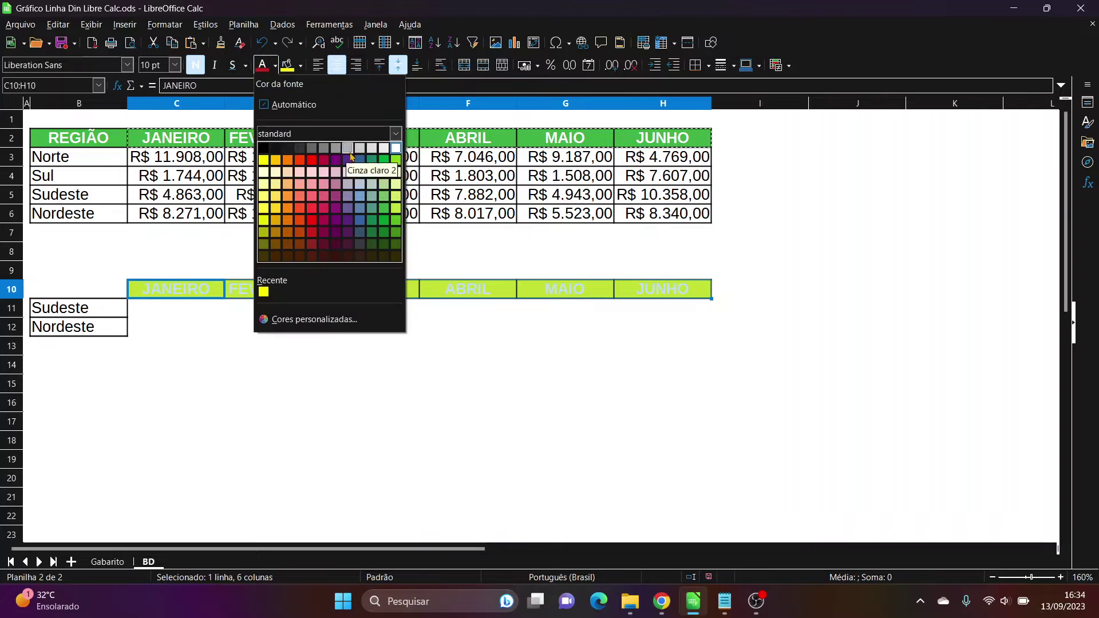
left_click(274, 150)
left_click(255, 329)
left_click(157, 362)
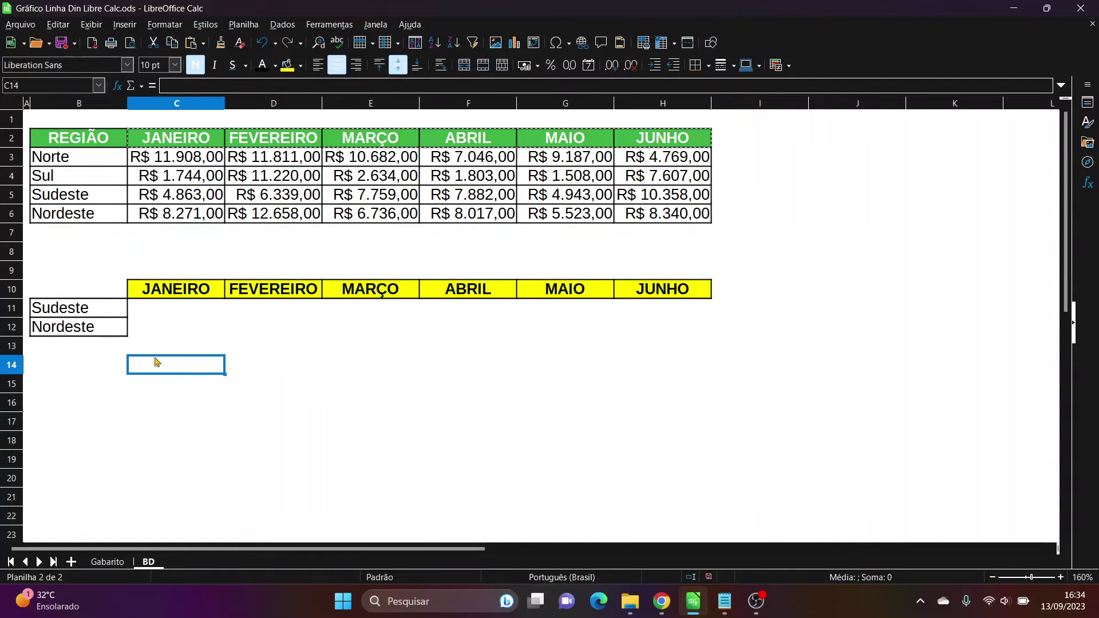
Apply outer and inner borders to cells J7:J8.
left_click(159, 353)
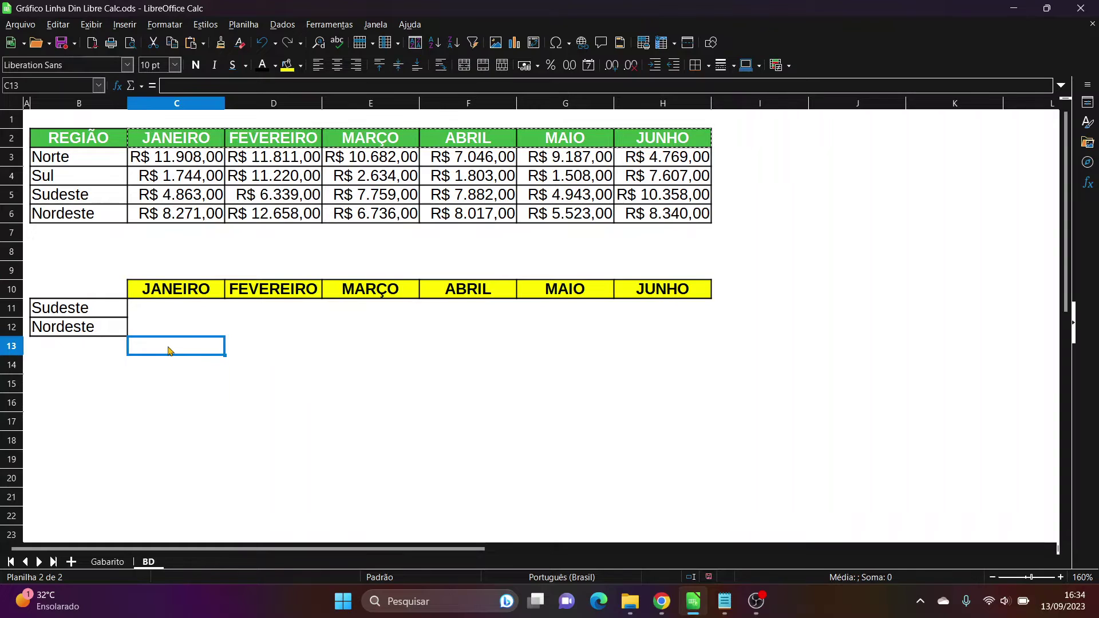
left_click_drag(844, 238, 842, 250)
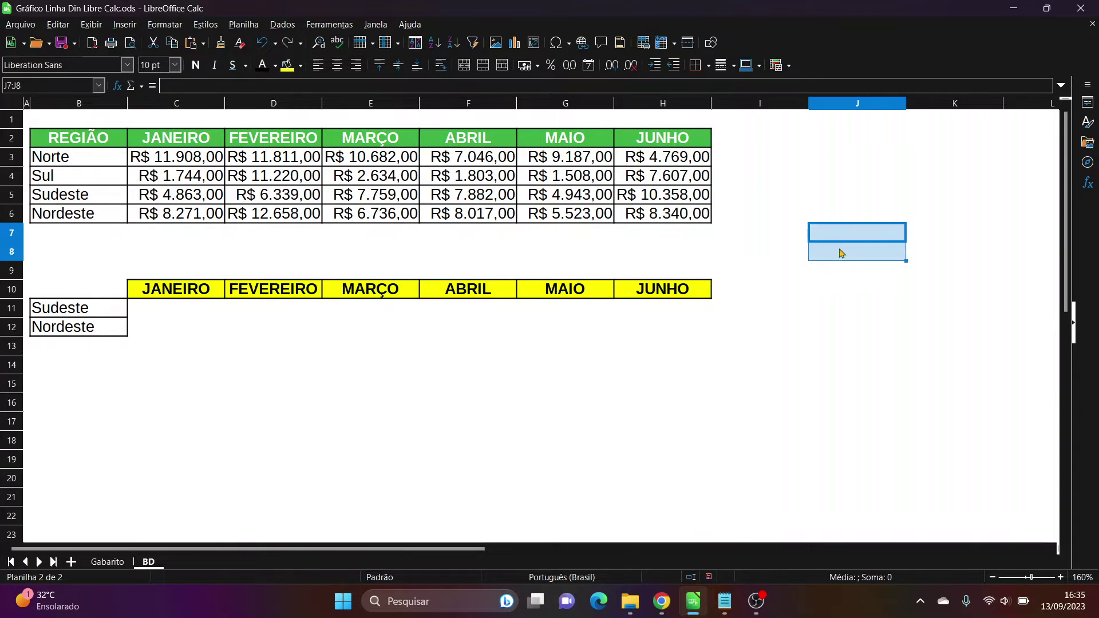
left_click(700, 65)
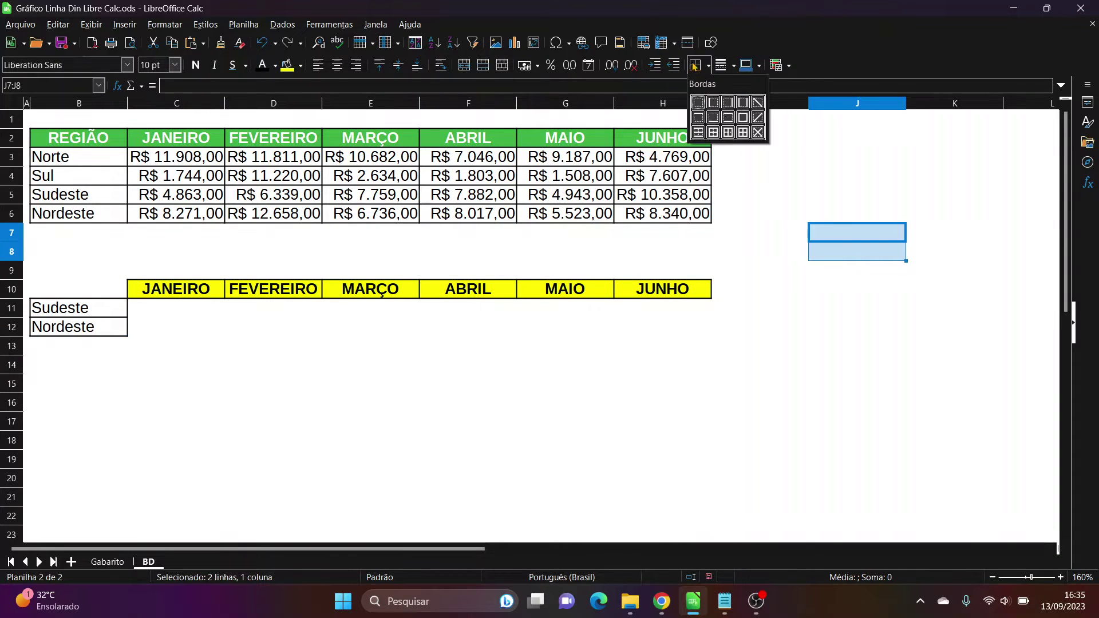
left_click(722, 130)
left_click(850, 327)
Label the bordered cells with ÍNDICE in I7 and CORRESP in I8.
left_click(851, 239)
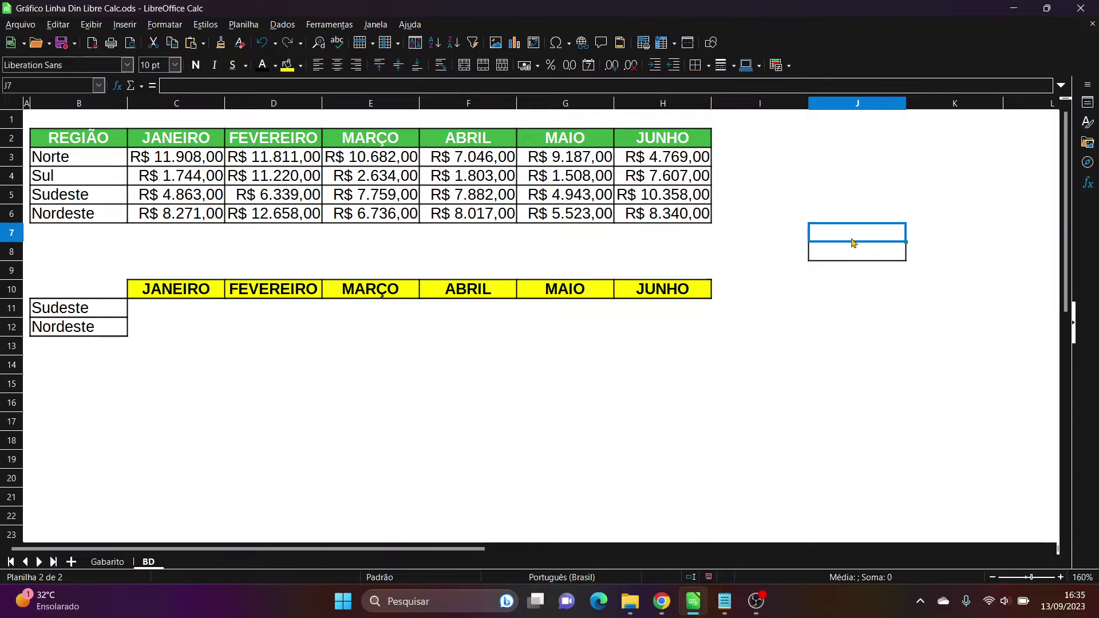
left_click(803, 240)
type("ÍNDI")
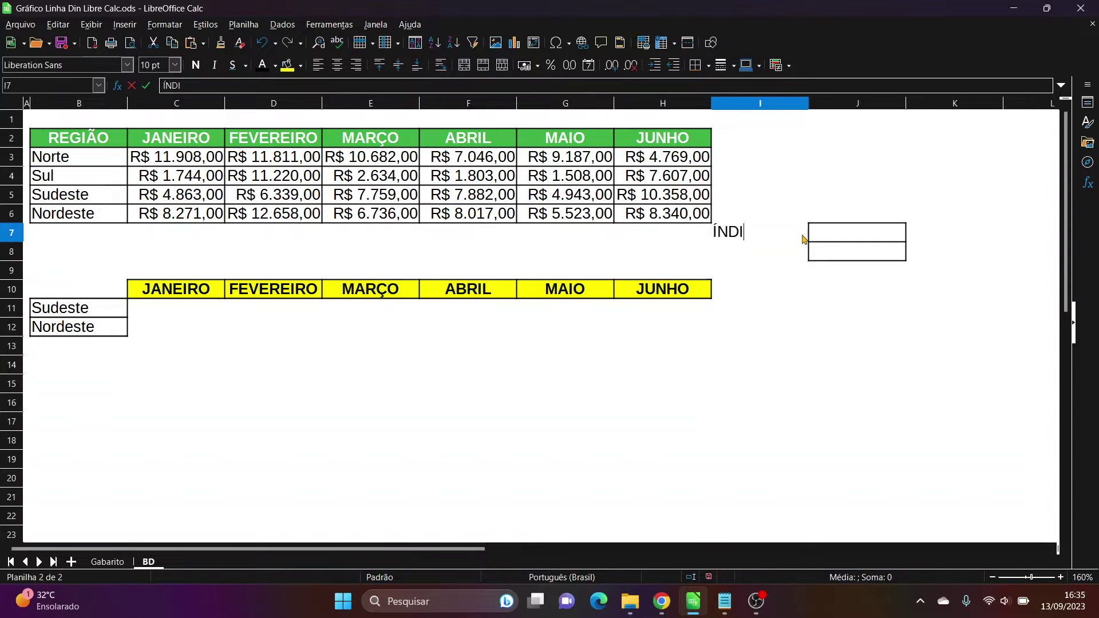
type("CE")
key("Tab")
key("Return")
type("CO")
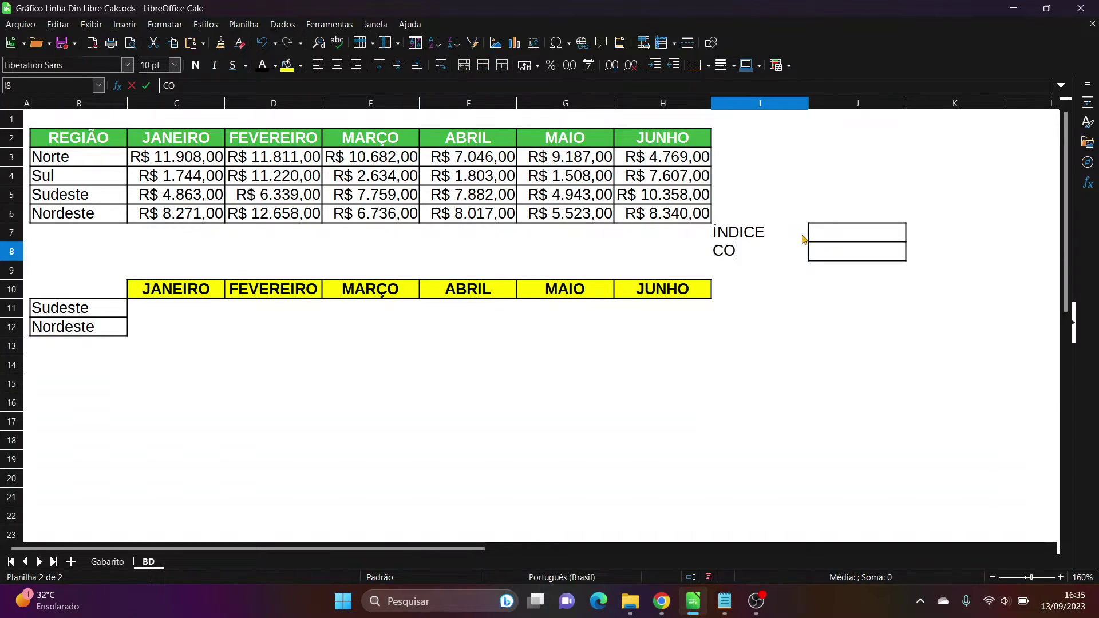
type("RRESP")
key("Tab")
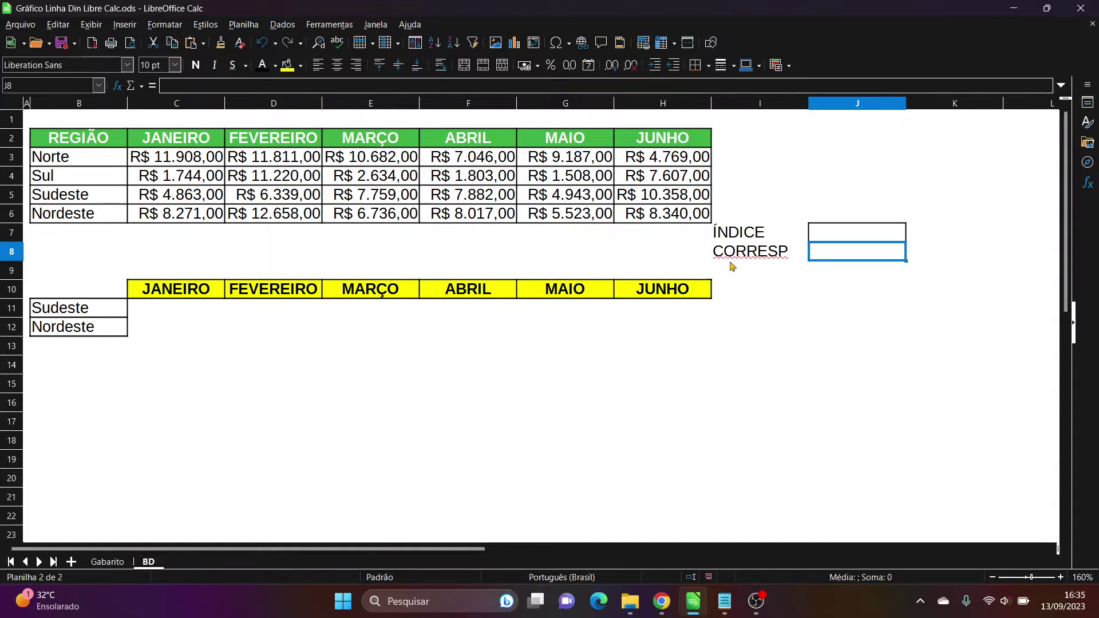
Right-align the ÍNDICE and CORRESP labels in I7:I8.
left_click_drag(756, 234, 755, 252)
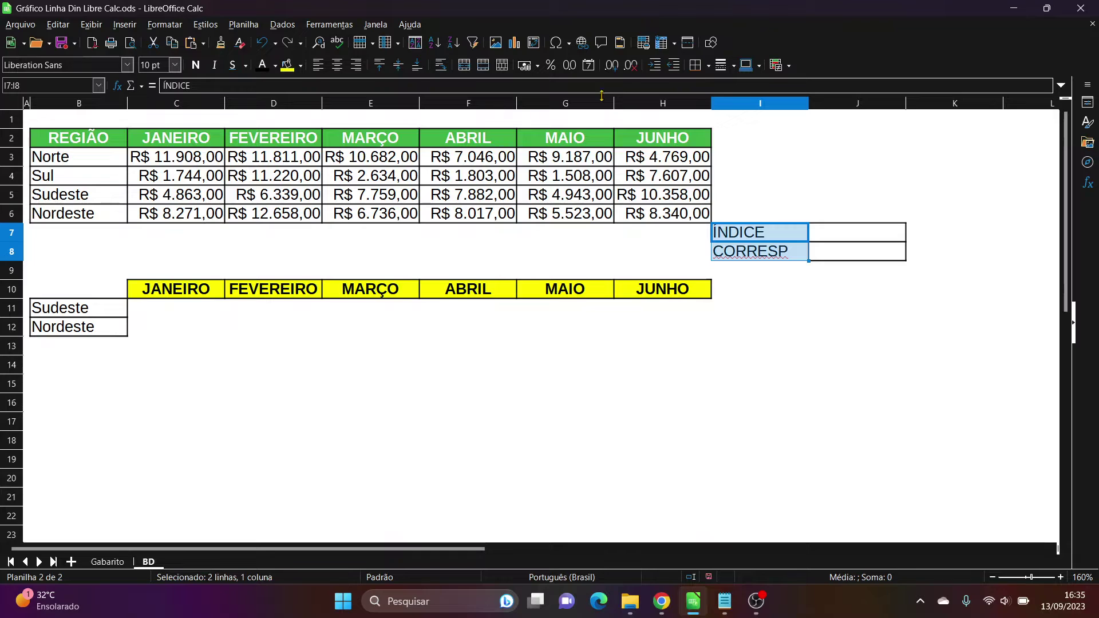
key("ctrl+r")
left_click(858, 252)
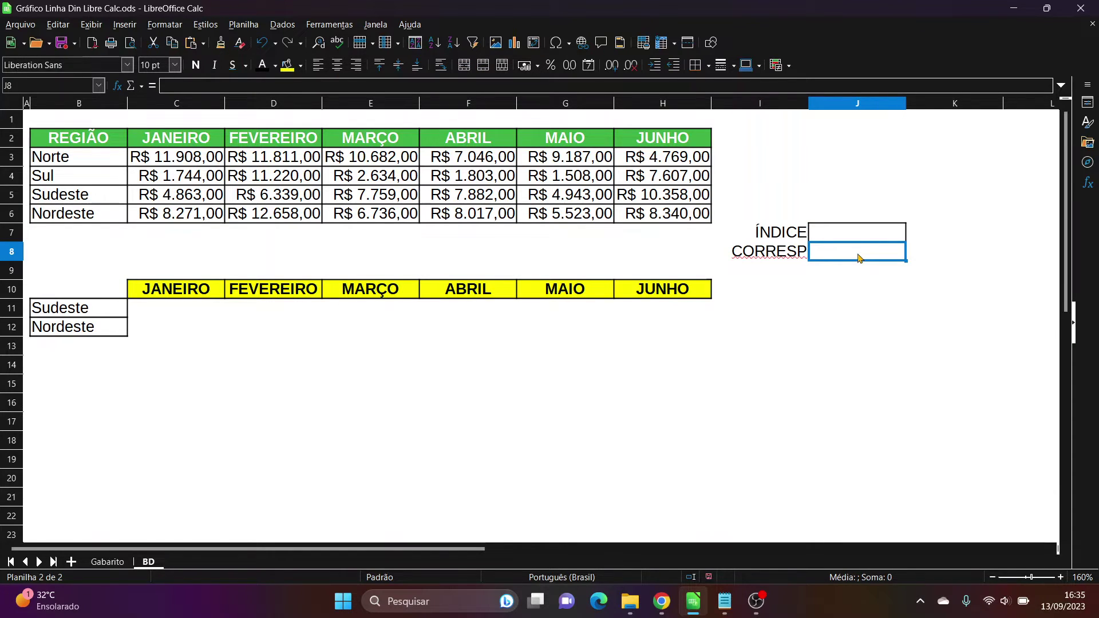
left_click(108, 313)
left_click(98, 327)
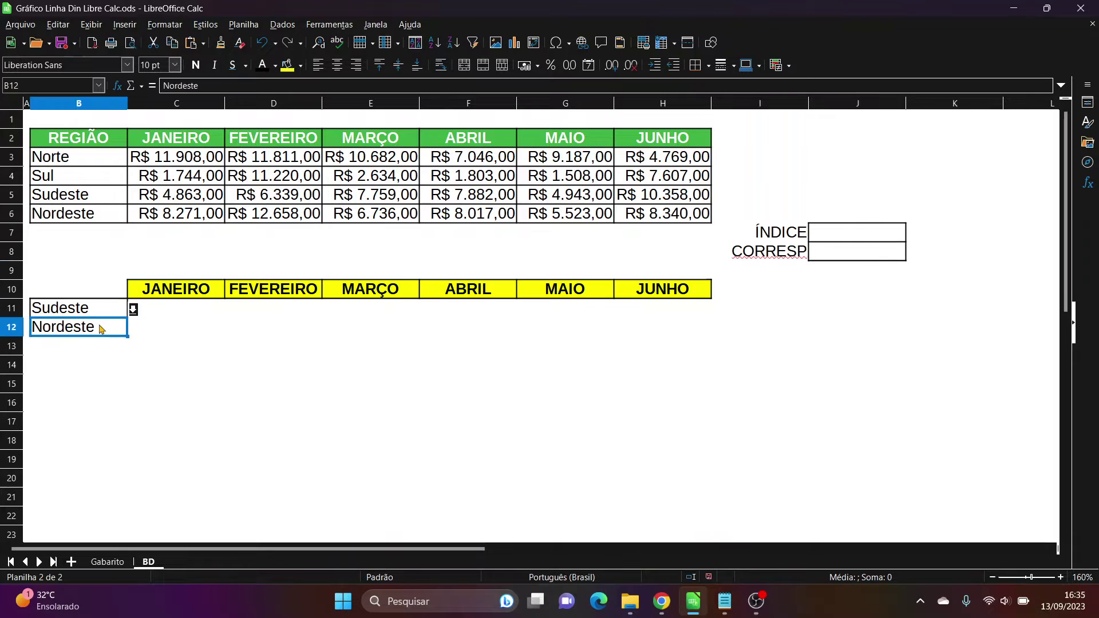
left_click(87, 310)
left_click_drag(186, 312, 664, 317)
left_click_drag(181, 330, 697, 337)
left_click_drag(186, 179, 641, 183)
left_click(82, 183)
Enter the formula =CORRESP(B11;B3:B6;0) in J8 to find the position of the region chosen in B11.
left_click(853, 252)
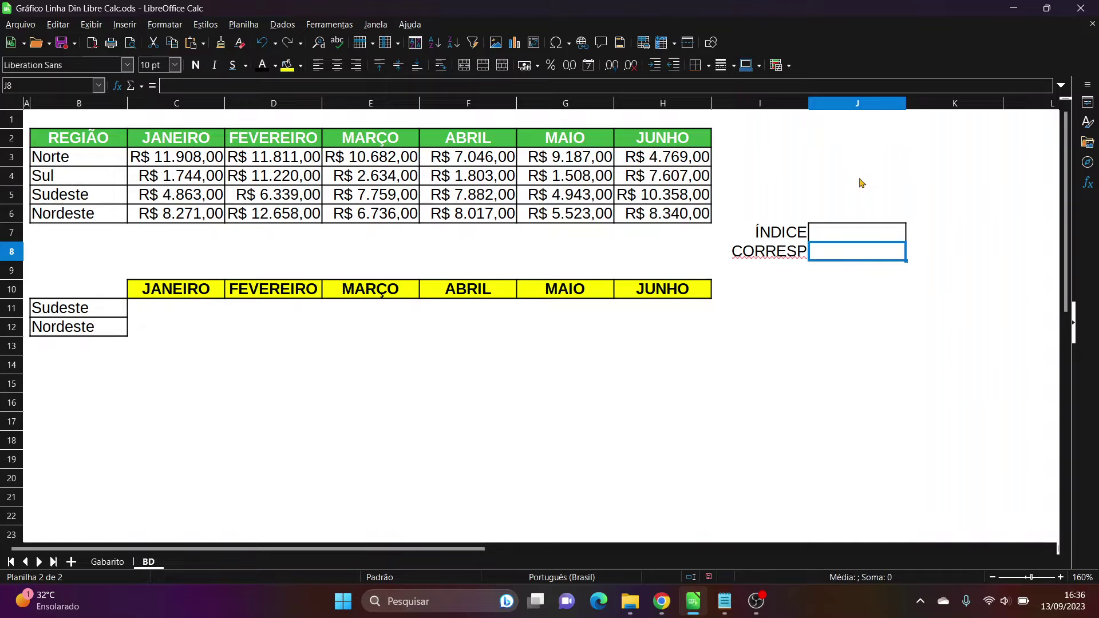
type("=CO")
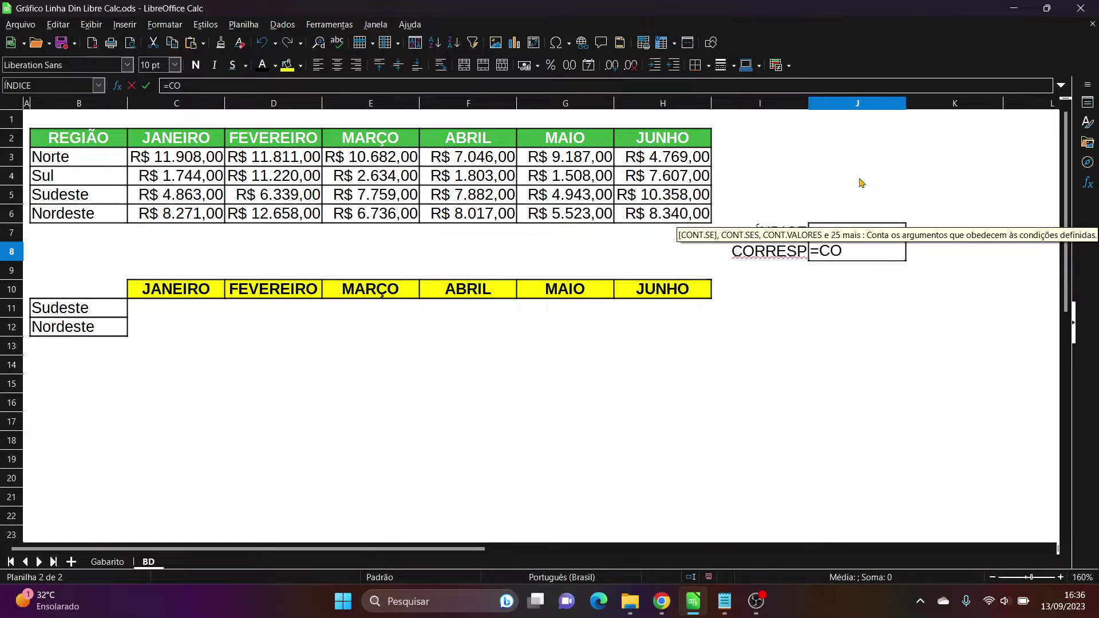
type("RRESP")
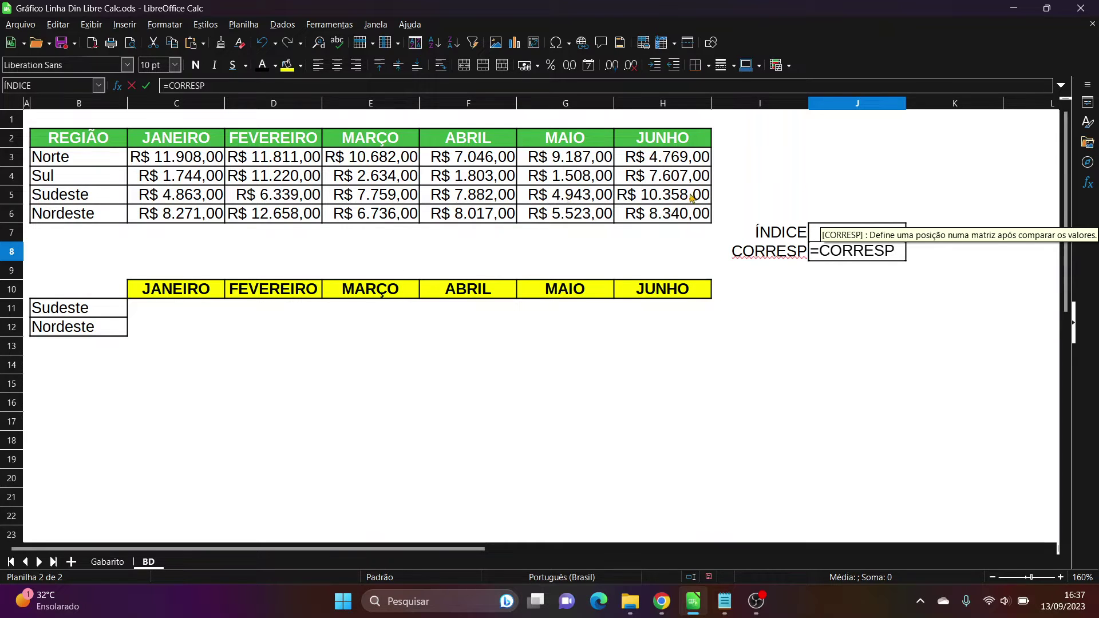
key("Return")
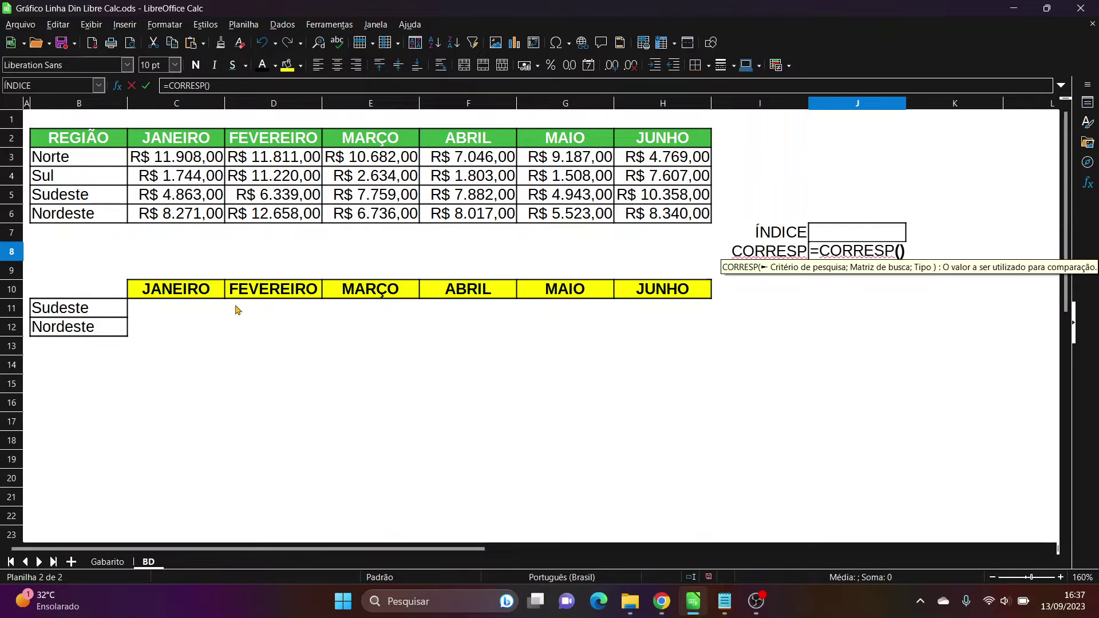
left_click(95, 309)
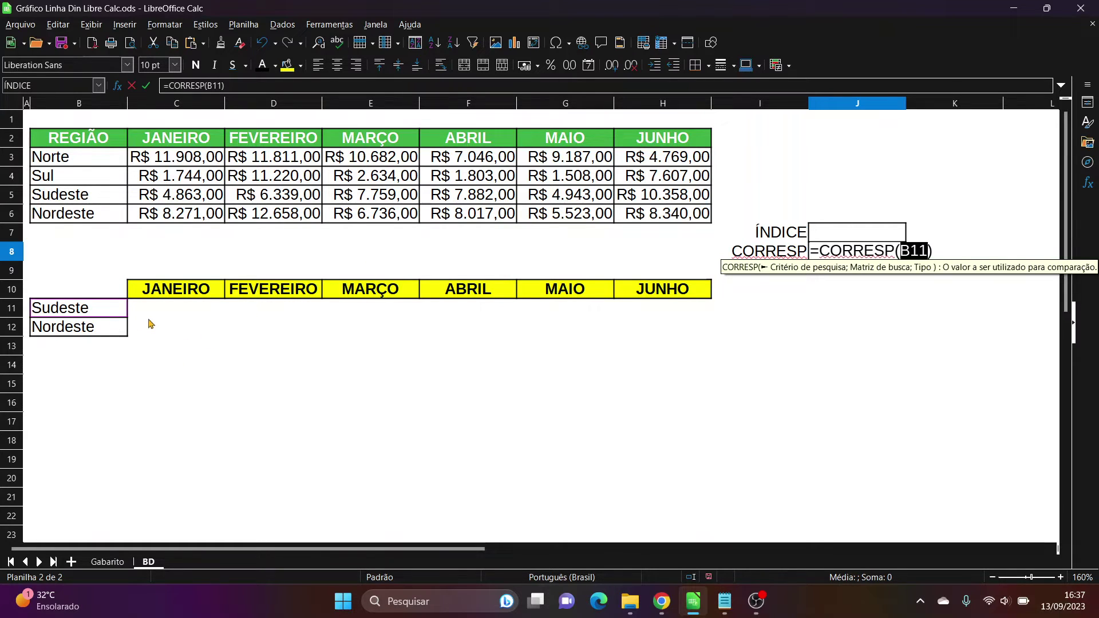
type(";")
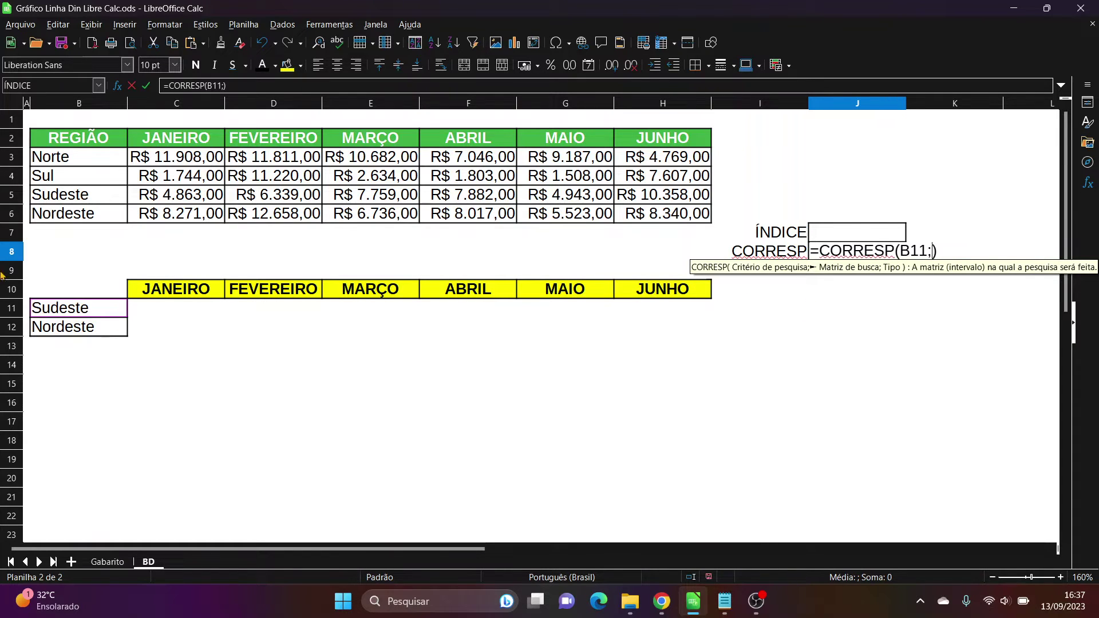
left_click_drag(89, 158, 73, 223)
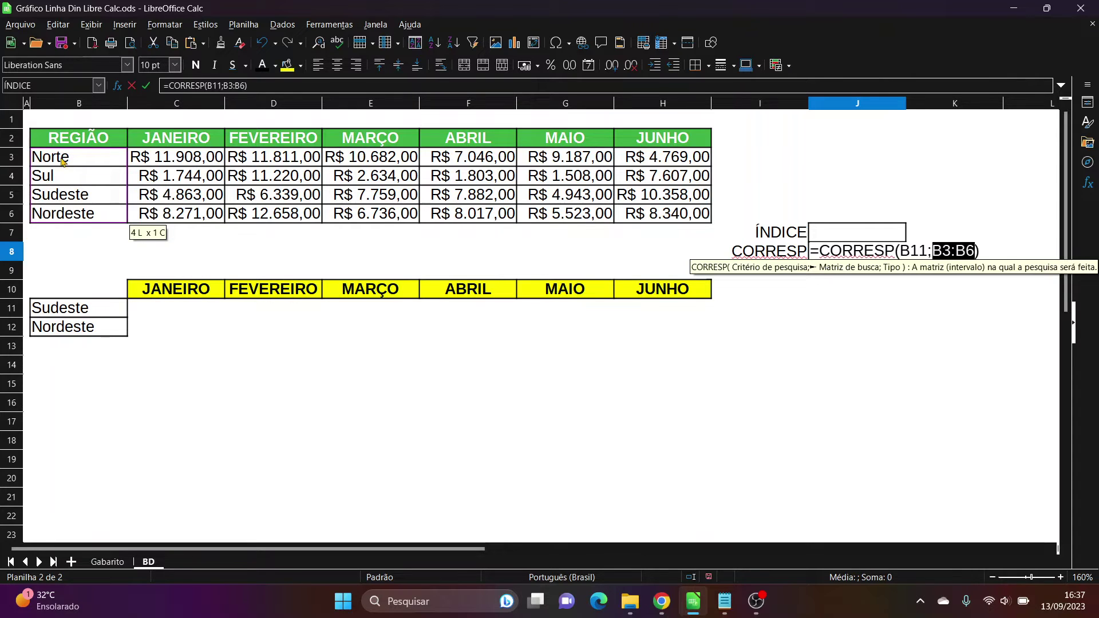
type(";")
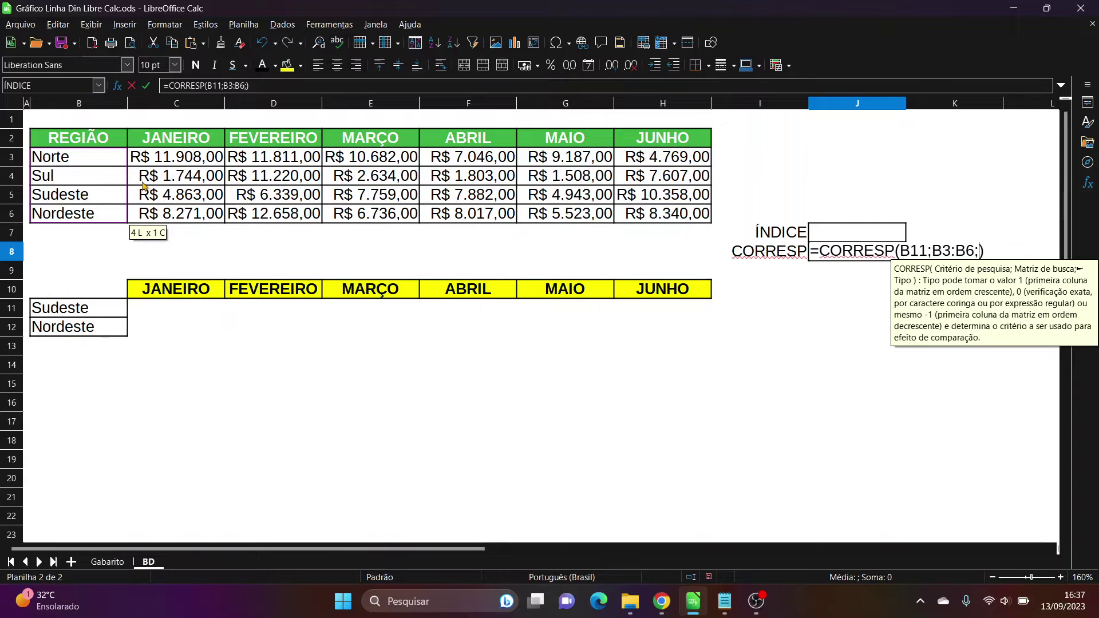
type("0")
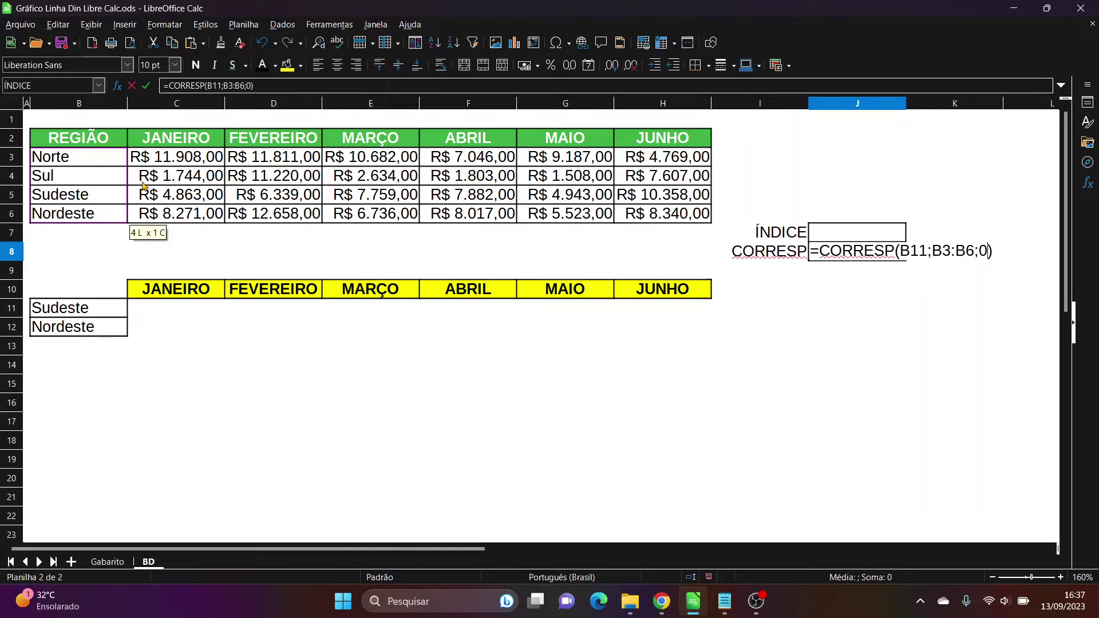
key("Return")
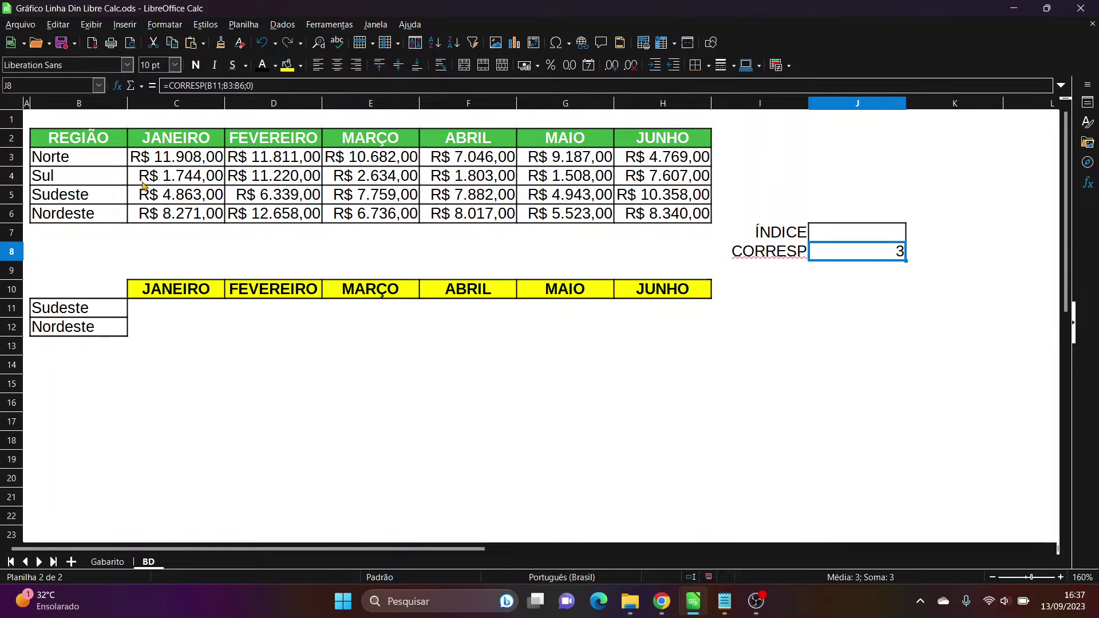
Test the CORRESP formula by switching the region in B11 to Norte and back to Sudeste.
left_click(75, 316)
left_click(133, 309)
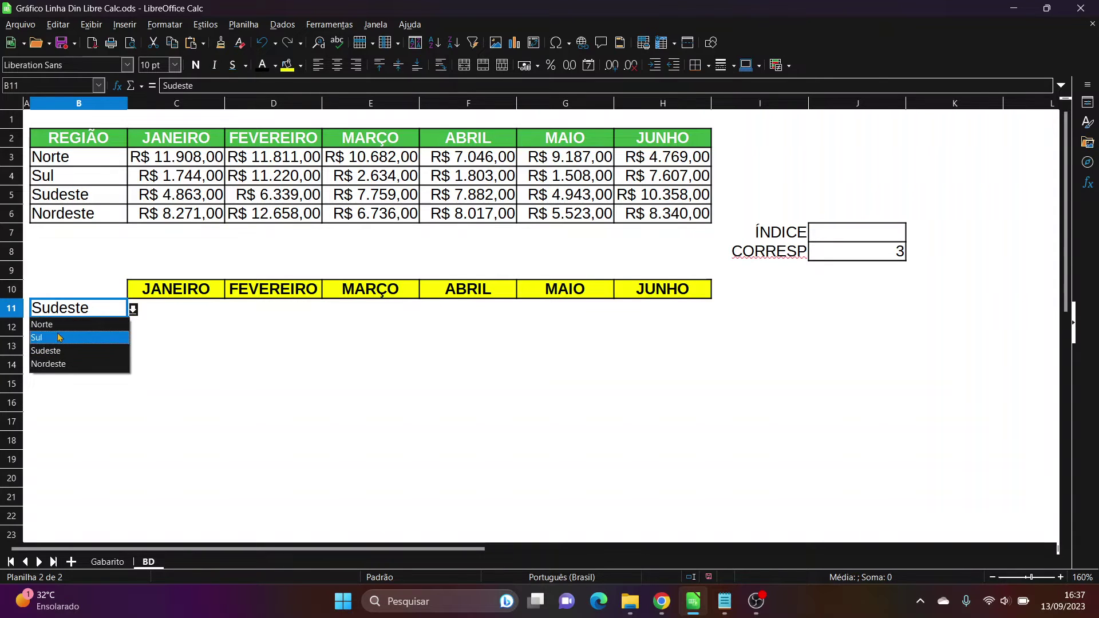
left_click(43, 325)
left_click(868, 257)
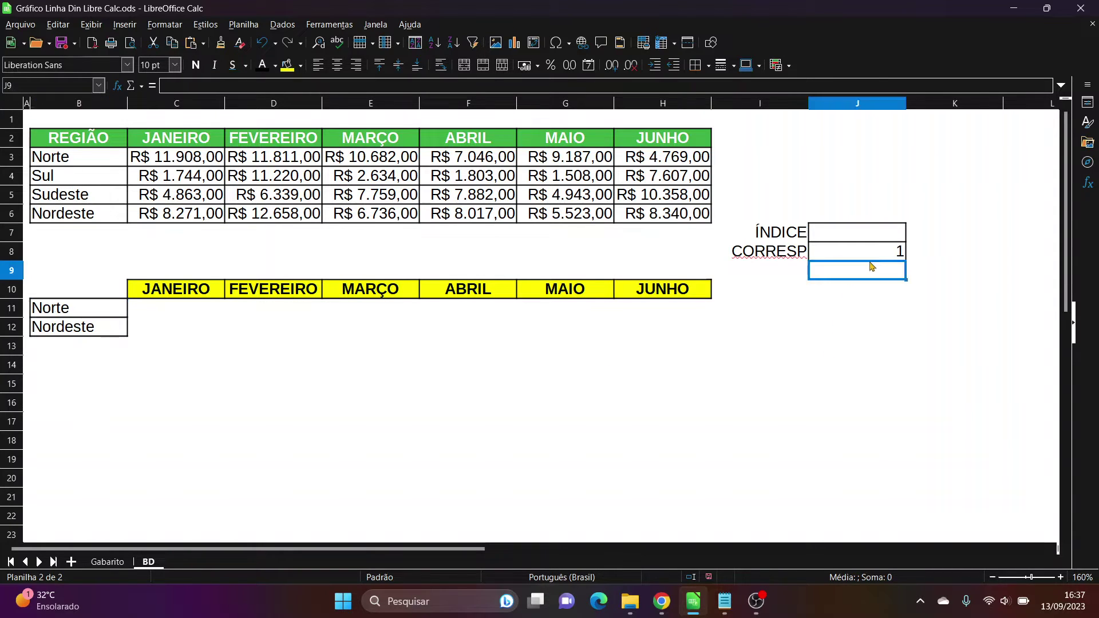
left_click(83, 311)
left_click(133, 309)
left_click(75, 354)
left_click(730, 383)
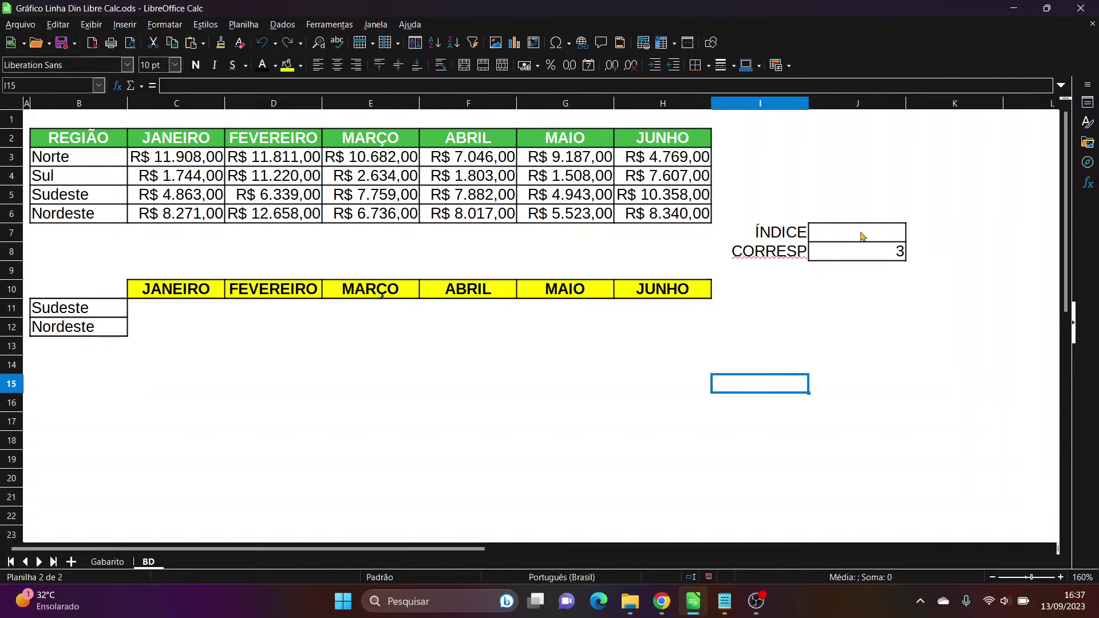
Enter the formula =ÍNDICE(C3:H6;J8;1) in J7 to return the chosen region's January value.
left_click(864, 236)
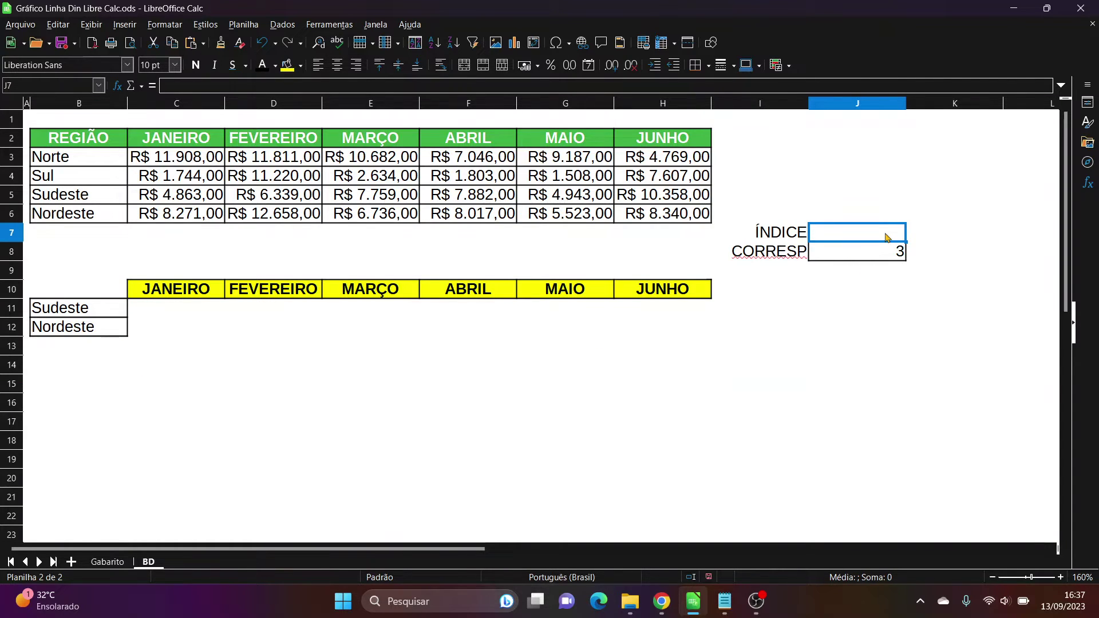
type("=")
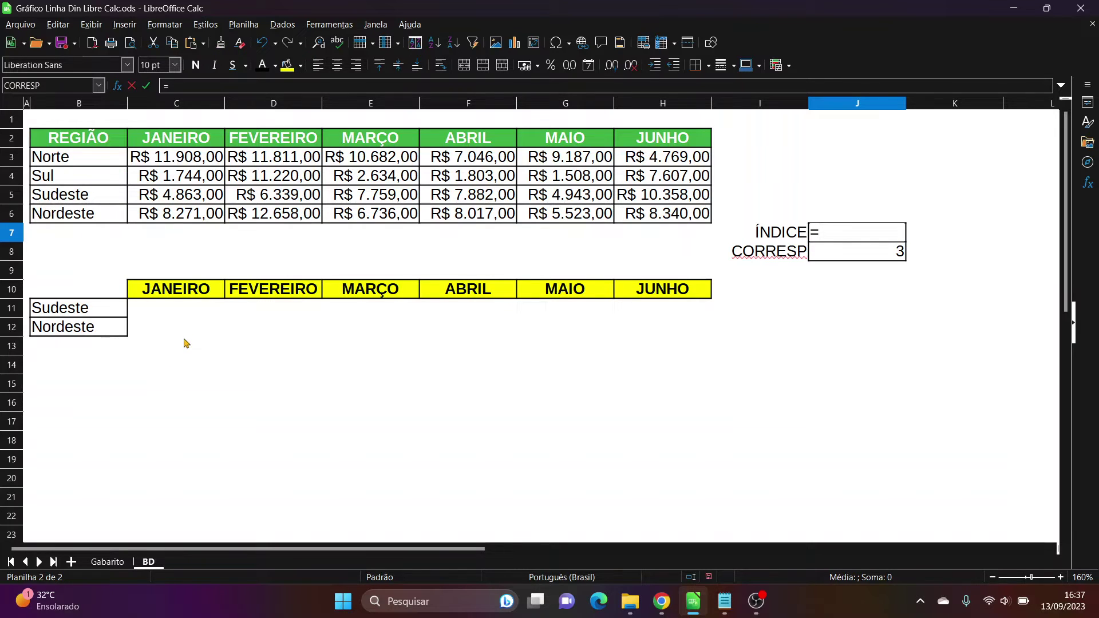
type("INDI")
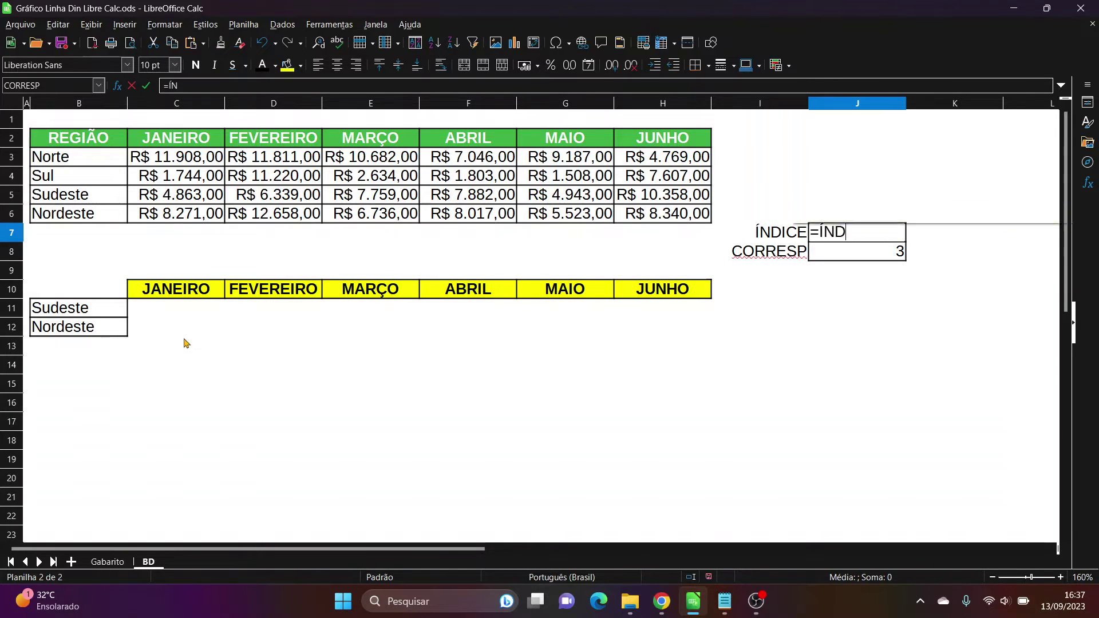
key("Return")
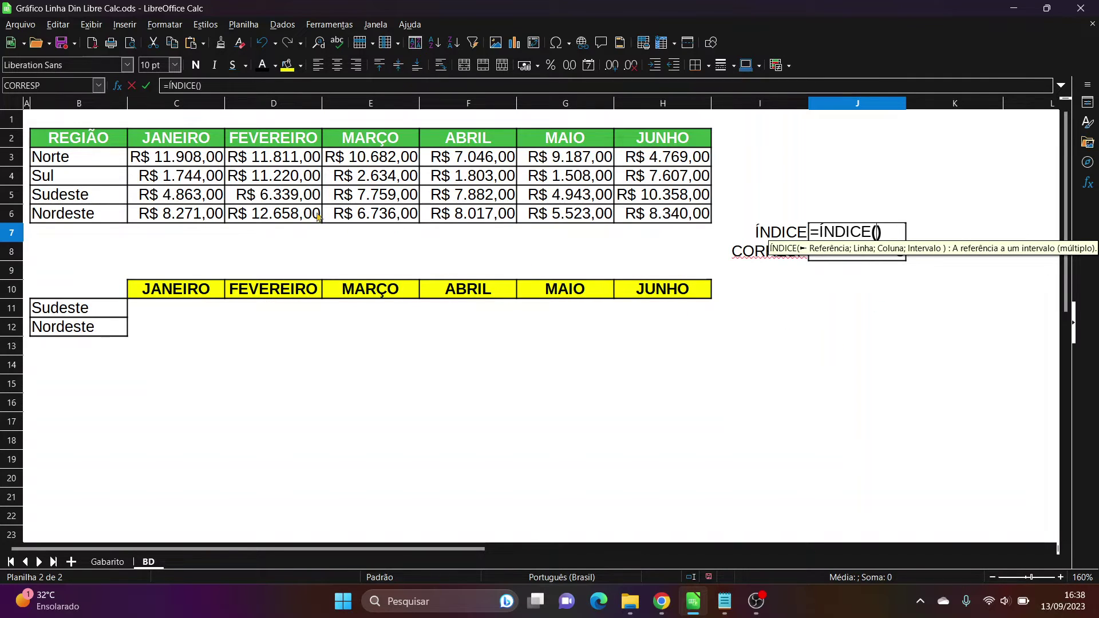
left_click(166, 163)
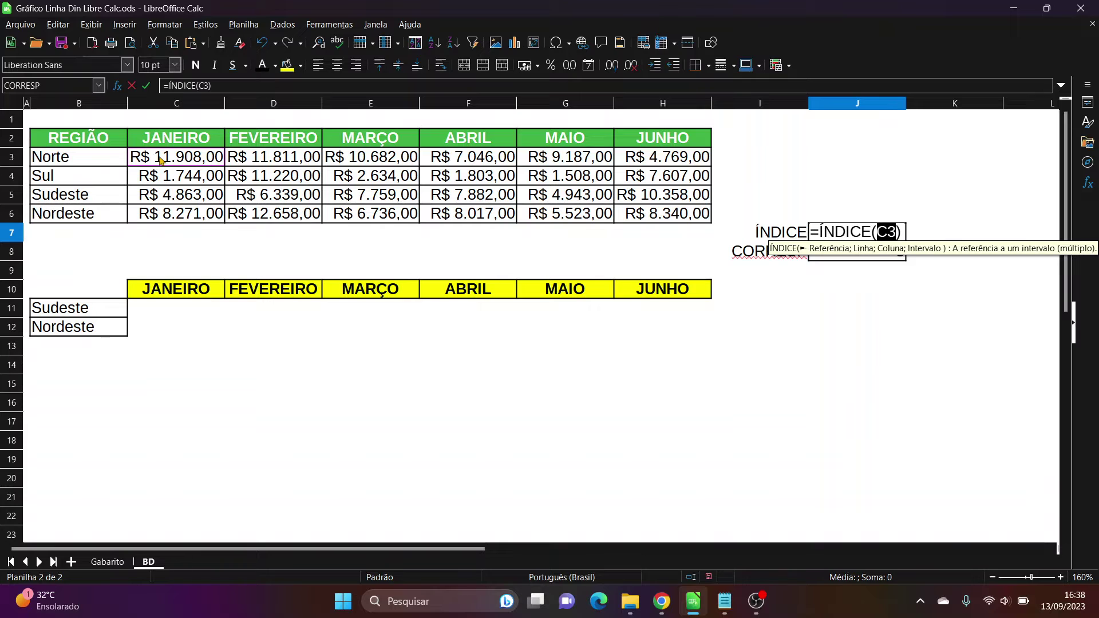
left_click_drag(166, 162, 660, 223)
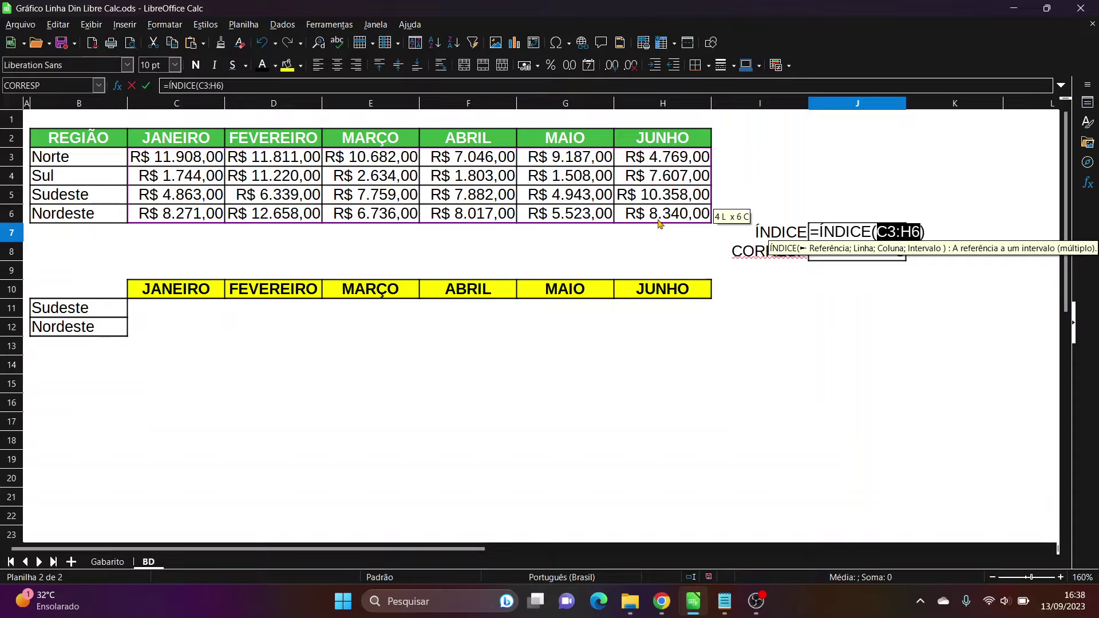
type(";")
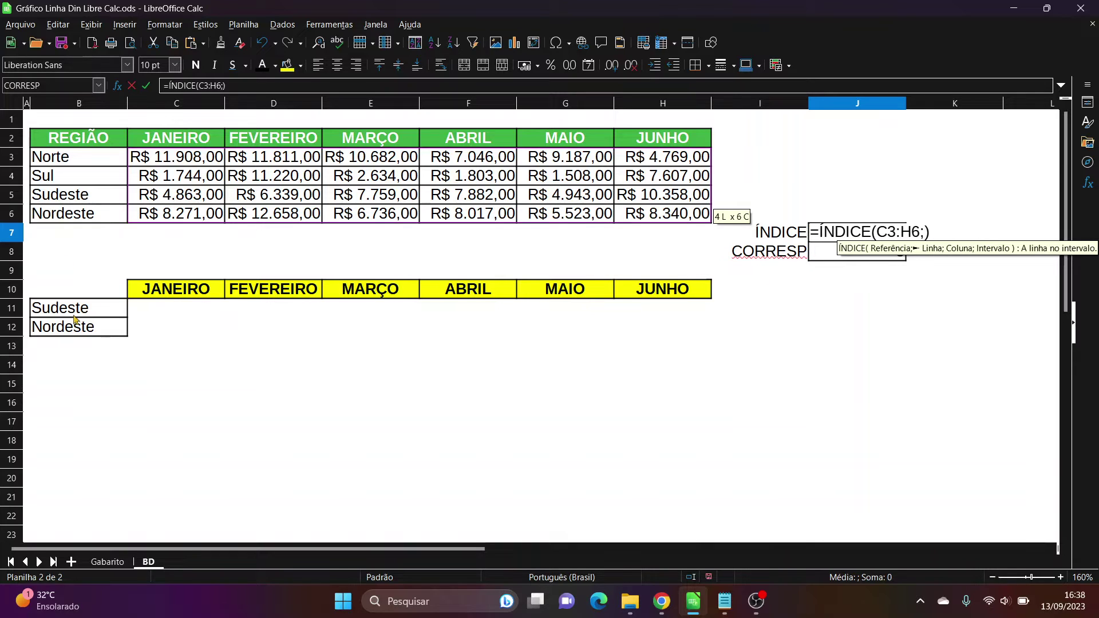
left_click(823, 263)
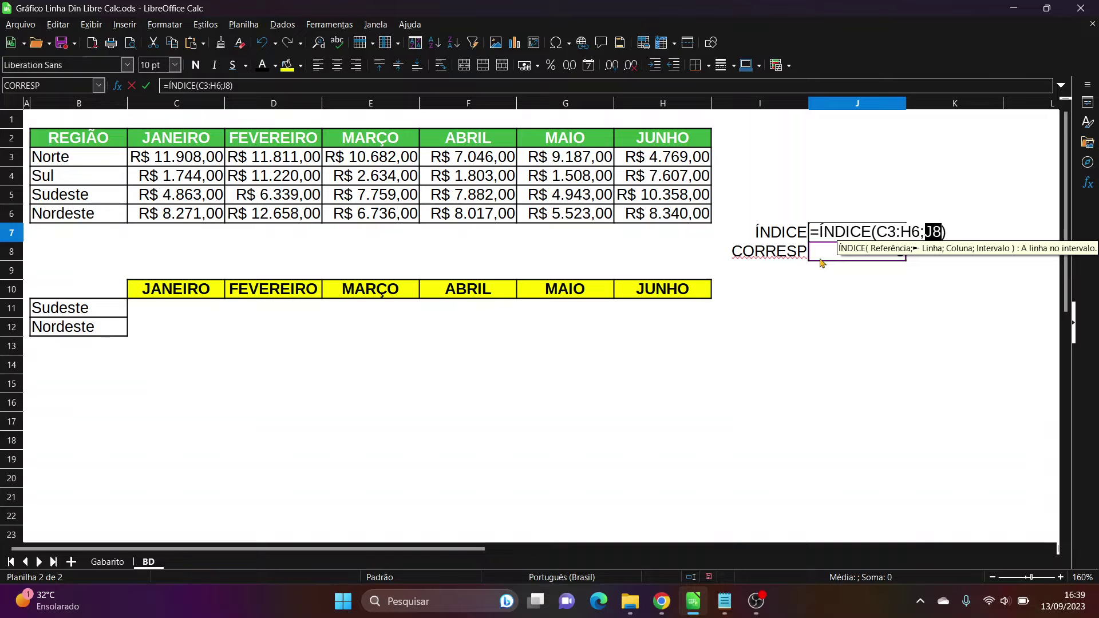
type(";")
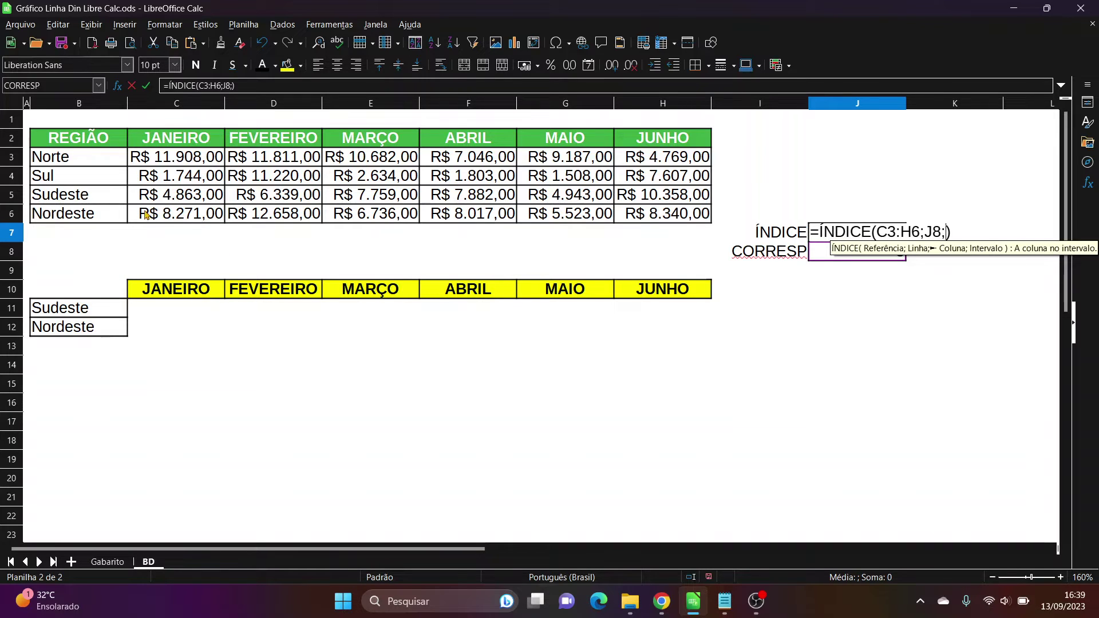
type("1")
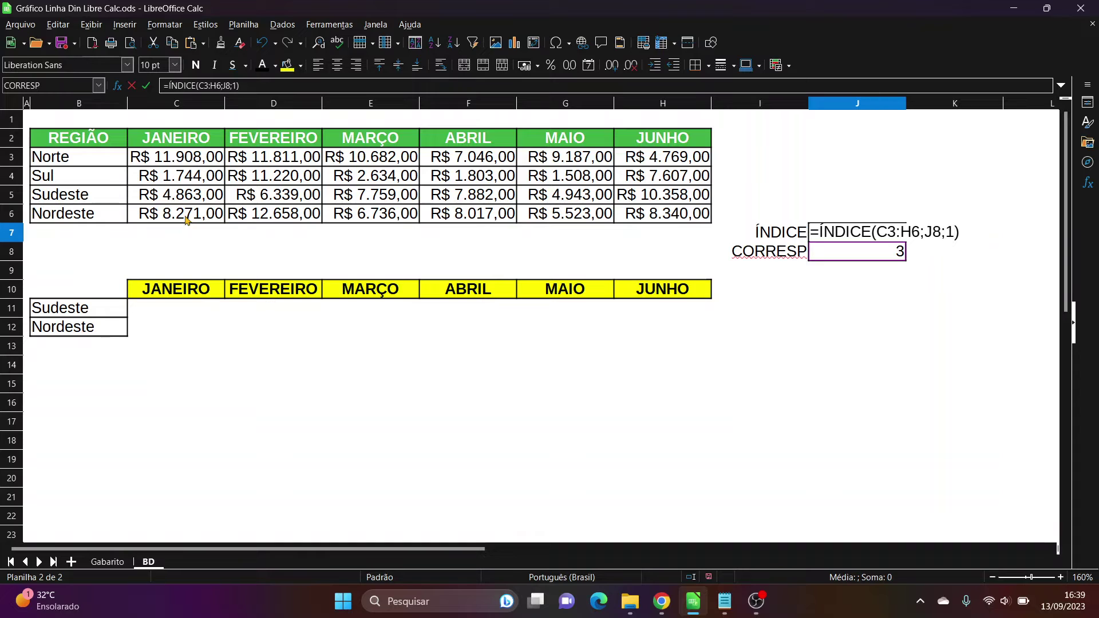
key("Return")
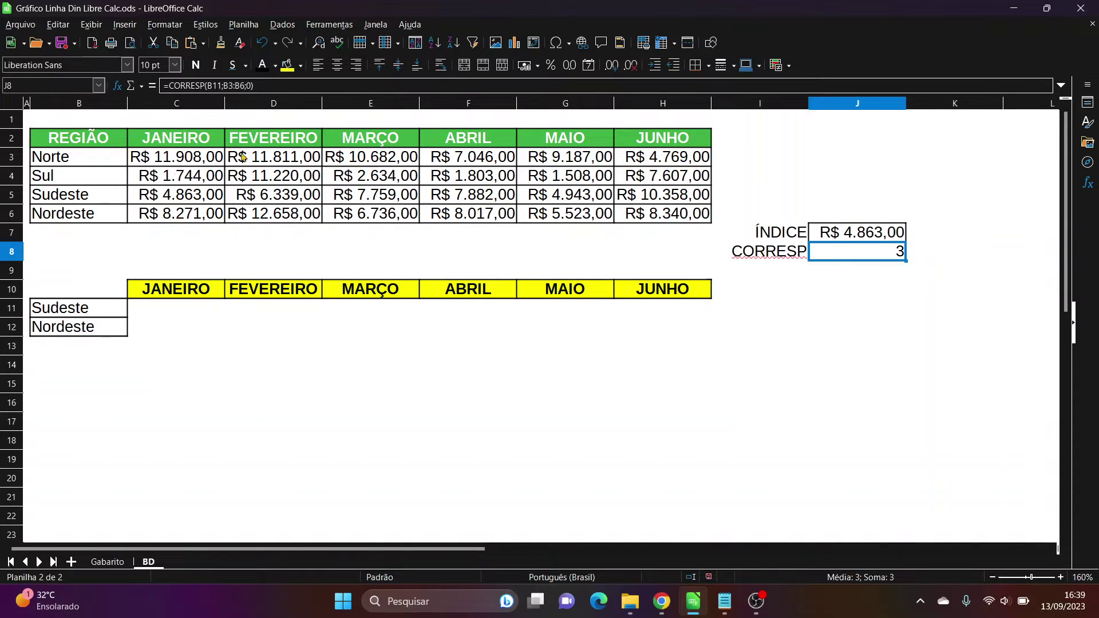
left_click(892, 237)
left_click(879, 252)
left_click(879, 239)
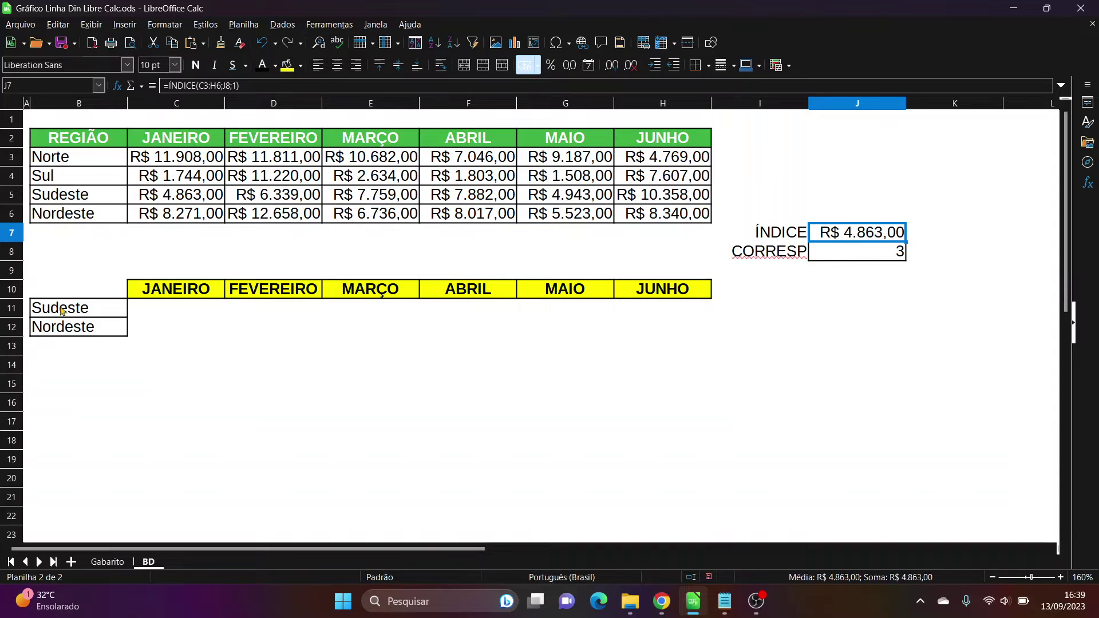
Test the ÍNDICE result by switching the region in B11 to Norte and back to Sudeste.
left_click(117, 314)
left_click(132, 309)
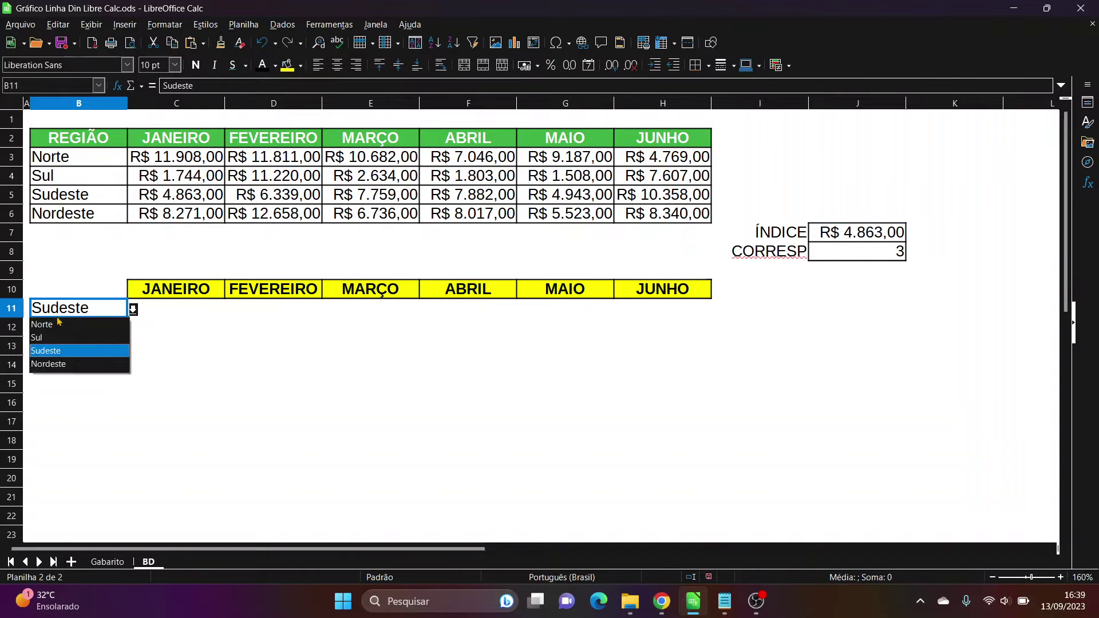
left_click(58, 324)
left_click(180, 163)
left_click(81, 313)
left_click(134, 309)
left_click(91, 349)
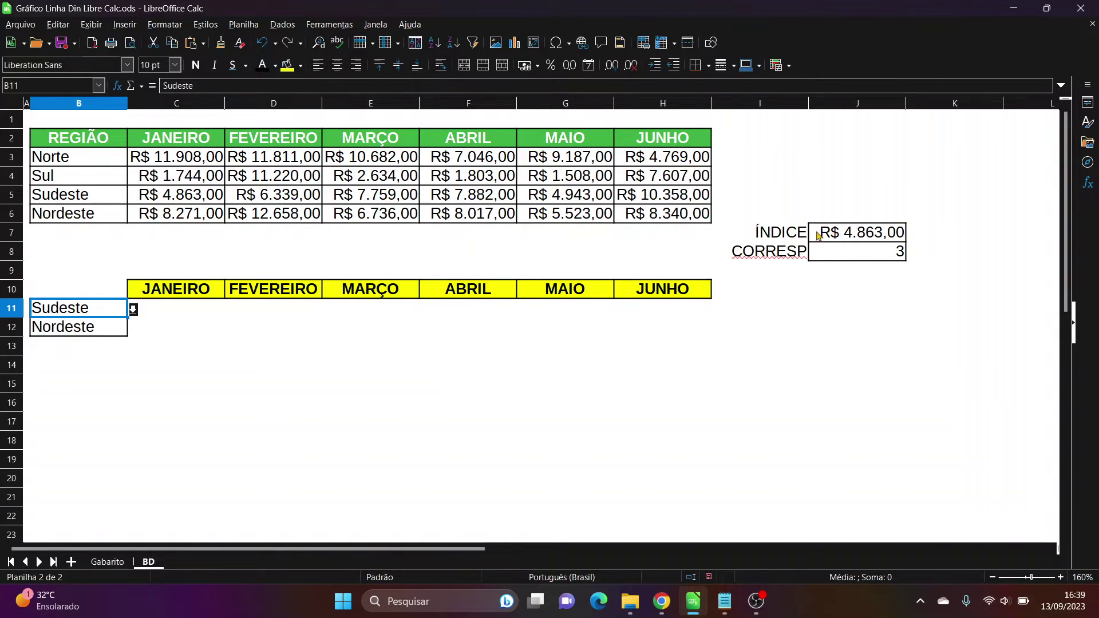
Number the months 1 to 6 in C13:H13 as column indexes below the comparison table.
left_click_drag(168, 320, 658, 329)
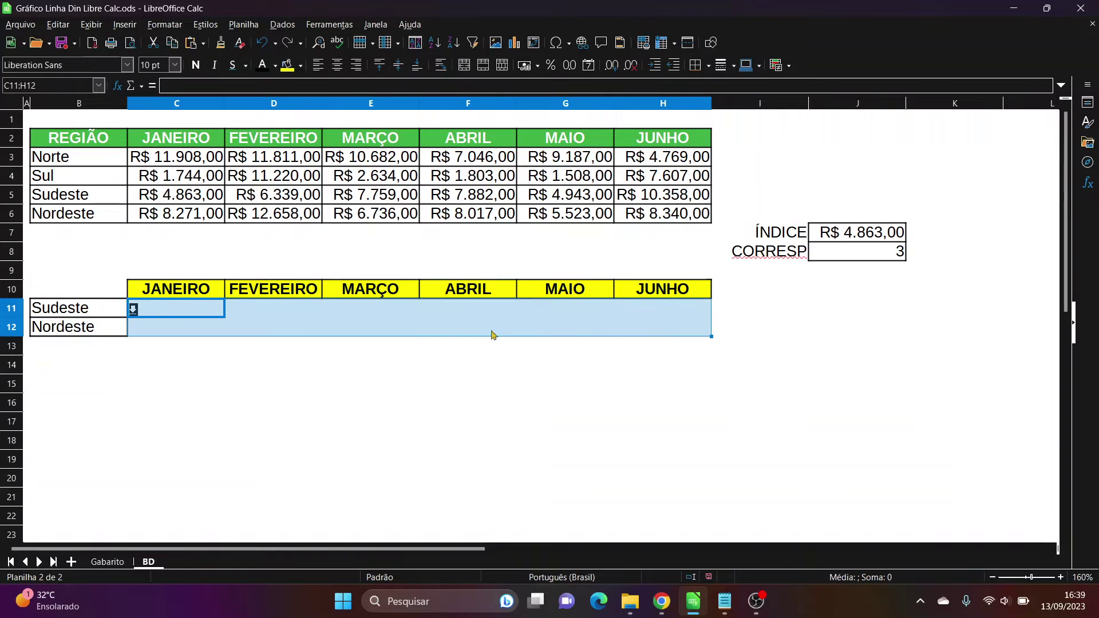
left_click(191, 366)
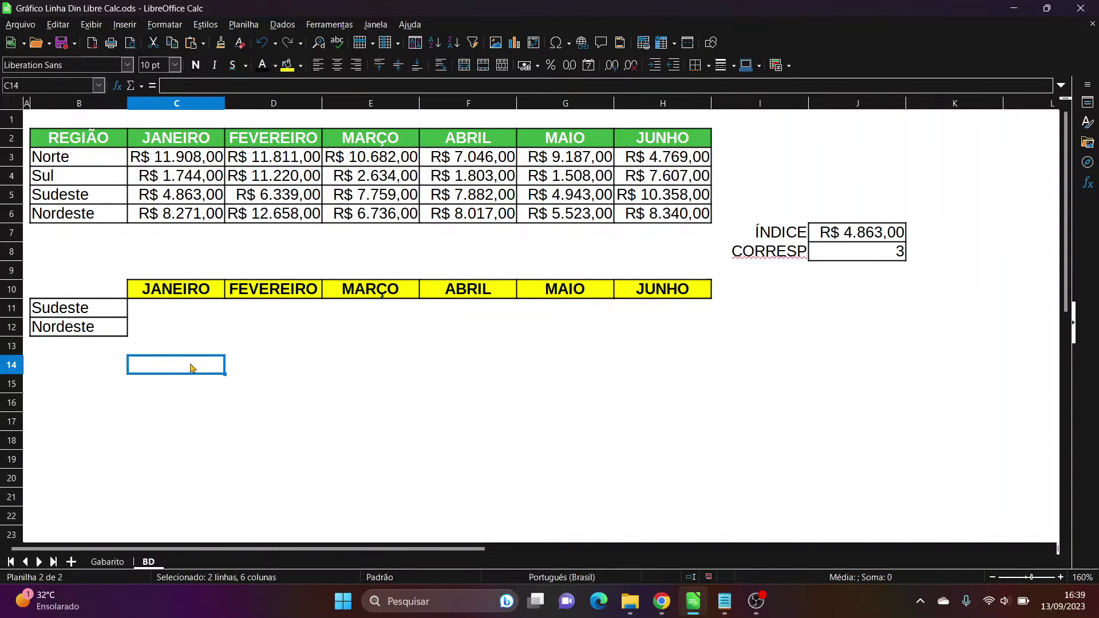
left_click(190, 312)
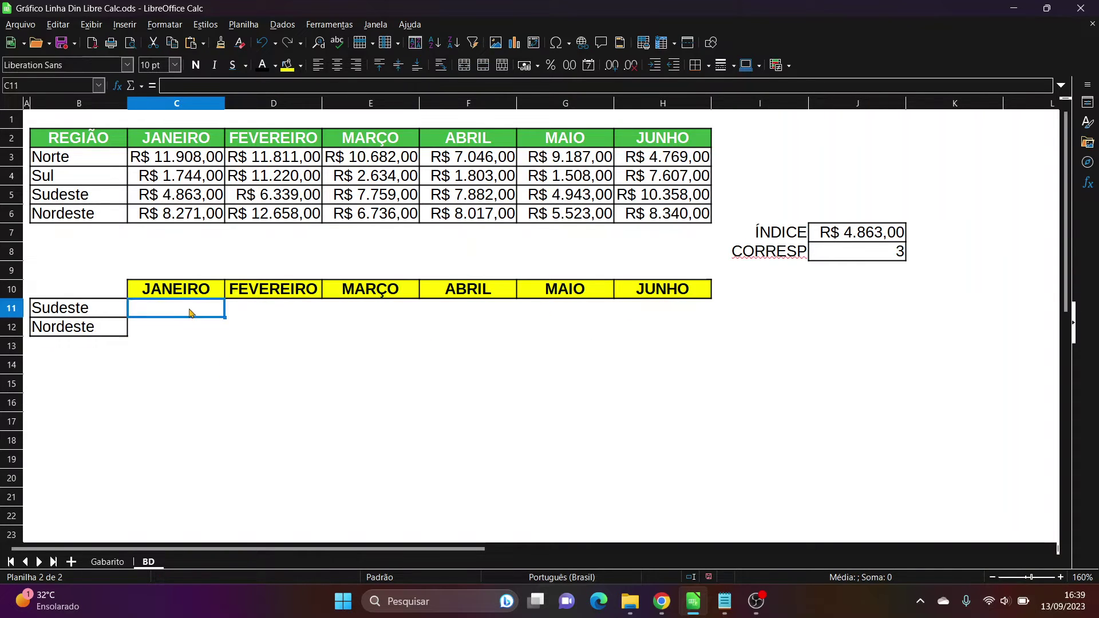
left_click(171, 358)
type("1")
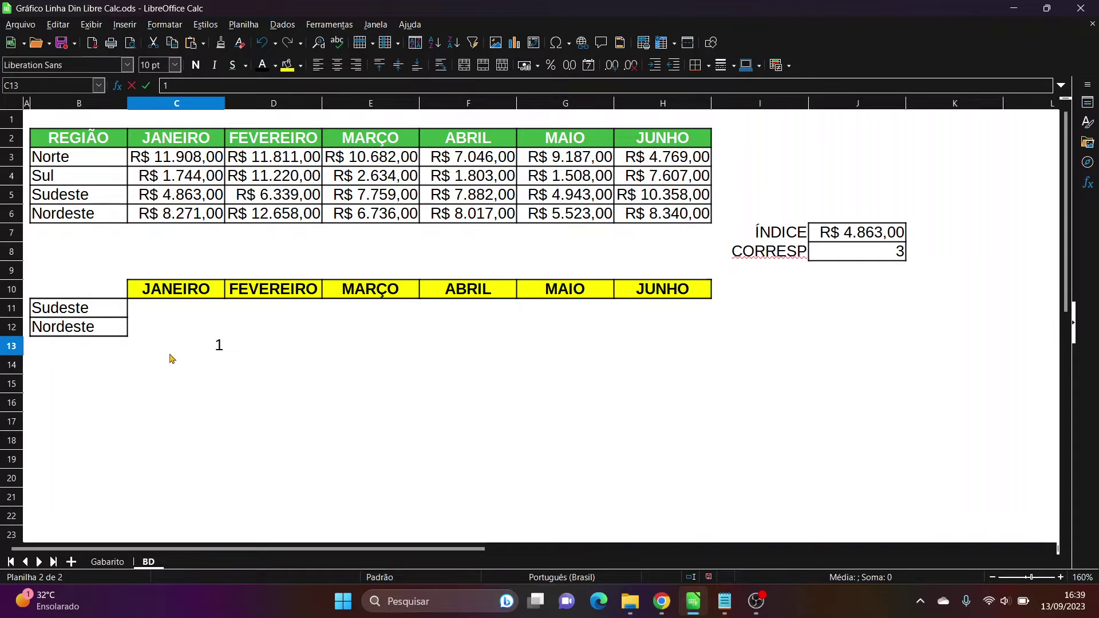
key("Tab")
type("23")
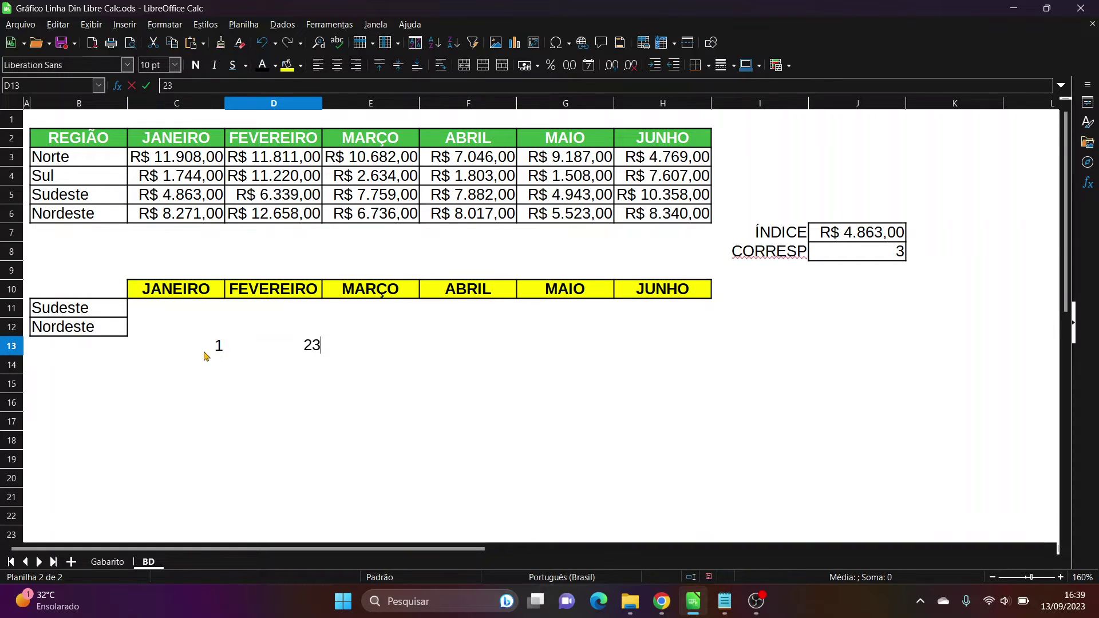
key("BackSpace")
key("Return")
left_click_drag(204, 353, 673, 340)
left_click(275, 458)
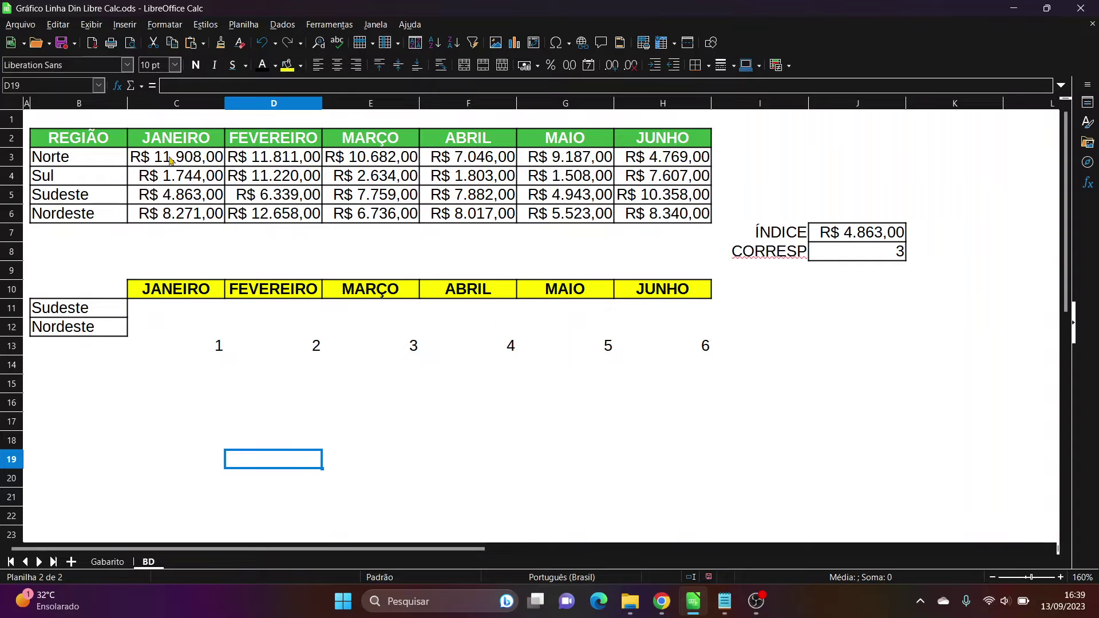
Review the month headers, the CORRESP and ÍNDICE formulas in J8 and J7, and the column numbers in row 13.
left_click_drag(175, 140, 633, 146)
left_click(263, 408)
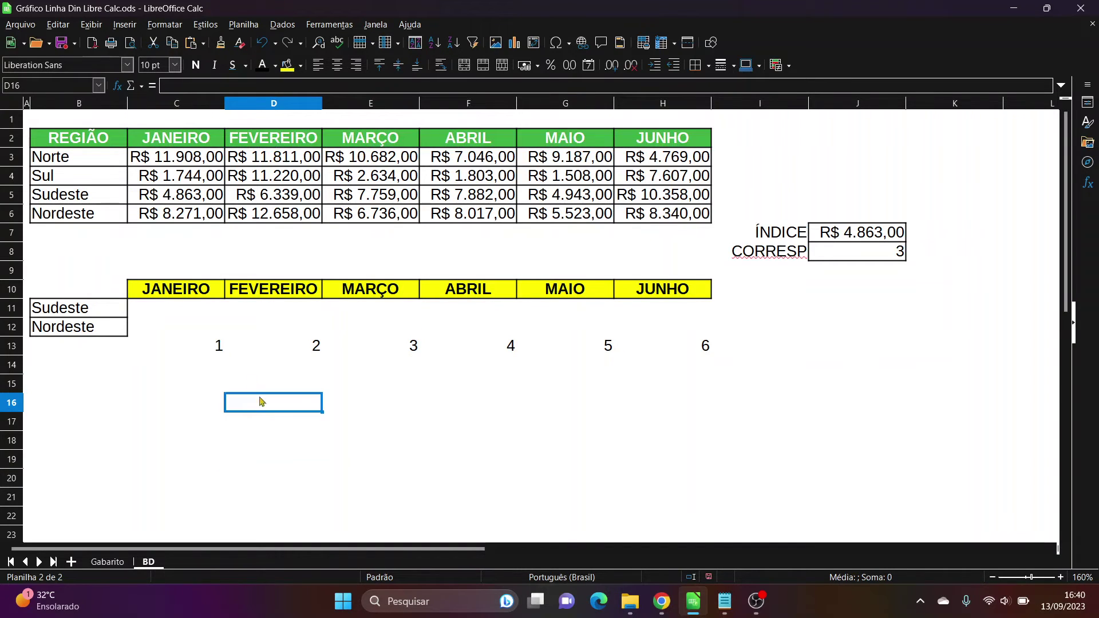
left_click(195, 308)
left_click(845, 256)
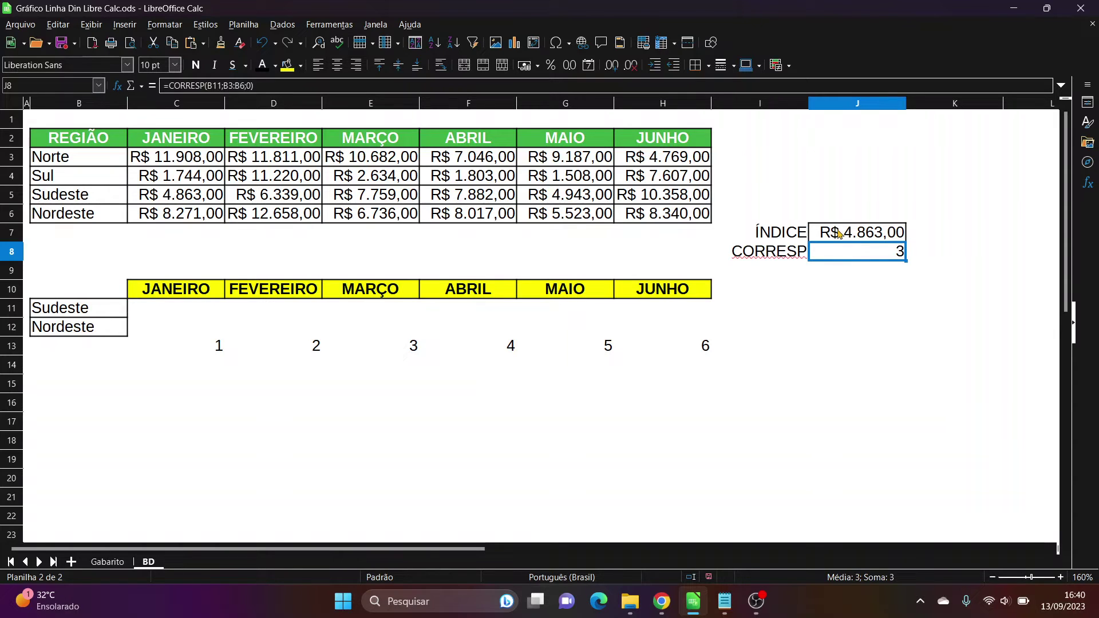
left_click(841, 235)
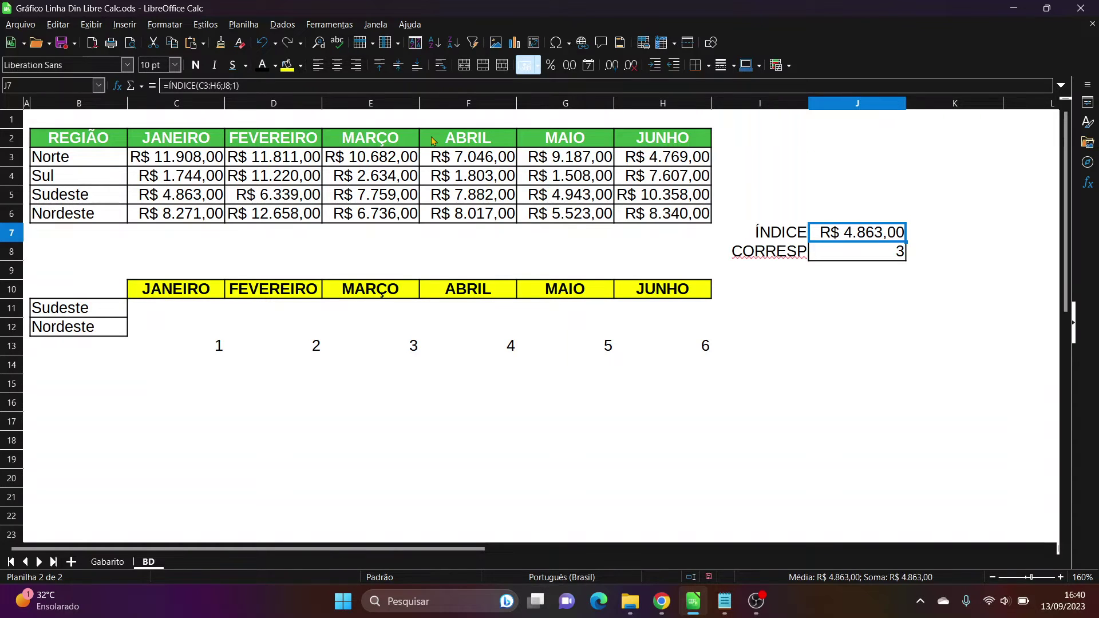
left_click_drag(207, 349, 679, 347)
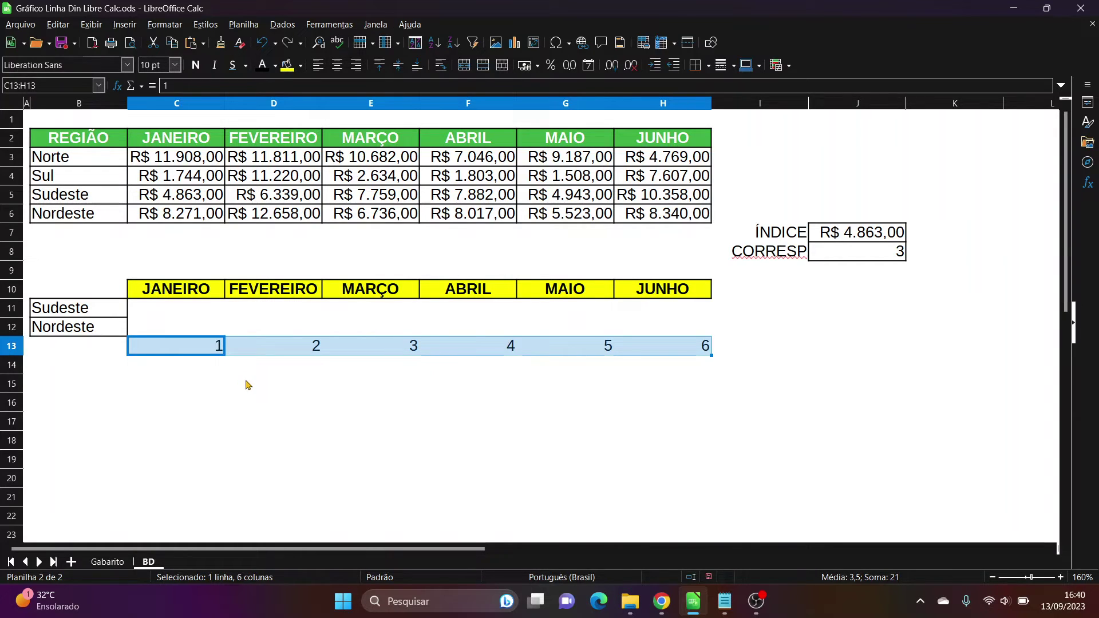
left_click(224, 382)
left_click(179, 348)
left_click(280, 346)
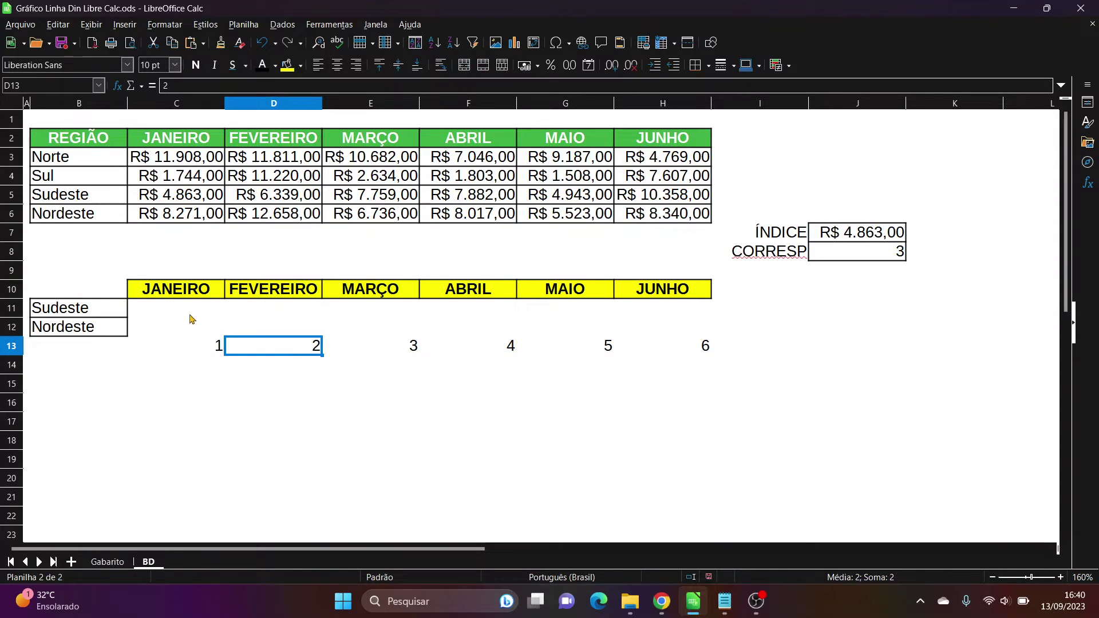
Apply borders to all cells in C11:H12.
left_click_drag(172, 312, 653, 328)
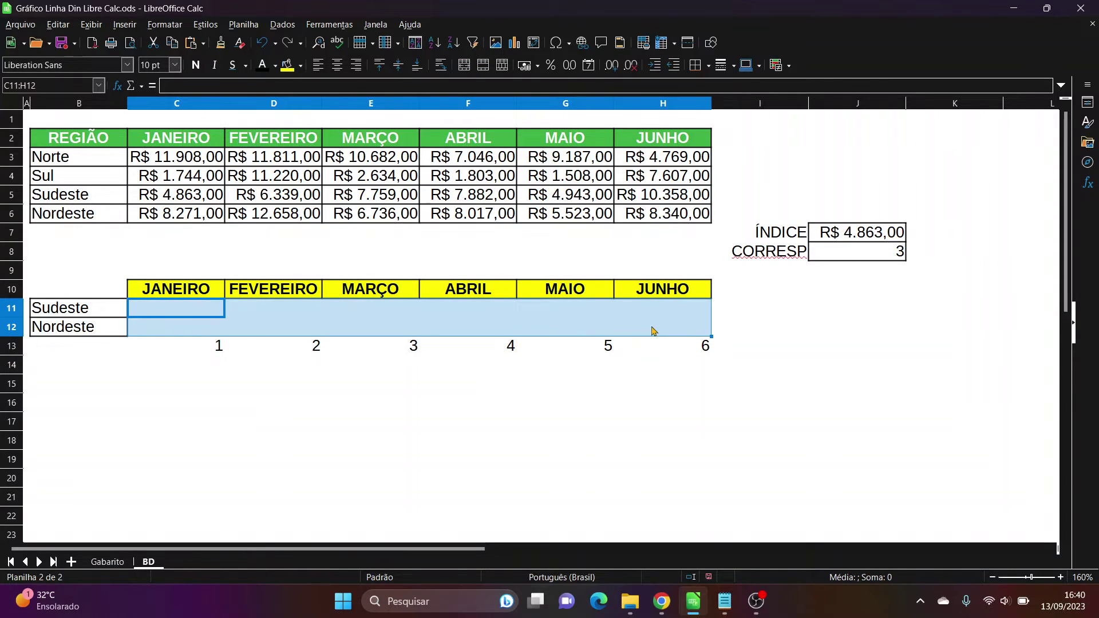
left_click(709, 66)
left_click(743, 132)
Enter the formula =ÍNDICE(C3:H6;CORRESP(B11;B3:B6;0);C13) in C11.
left_click(172, 311)
type("=ÍNDICE")
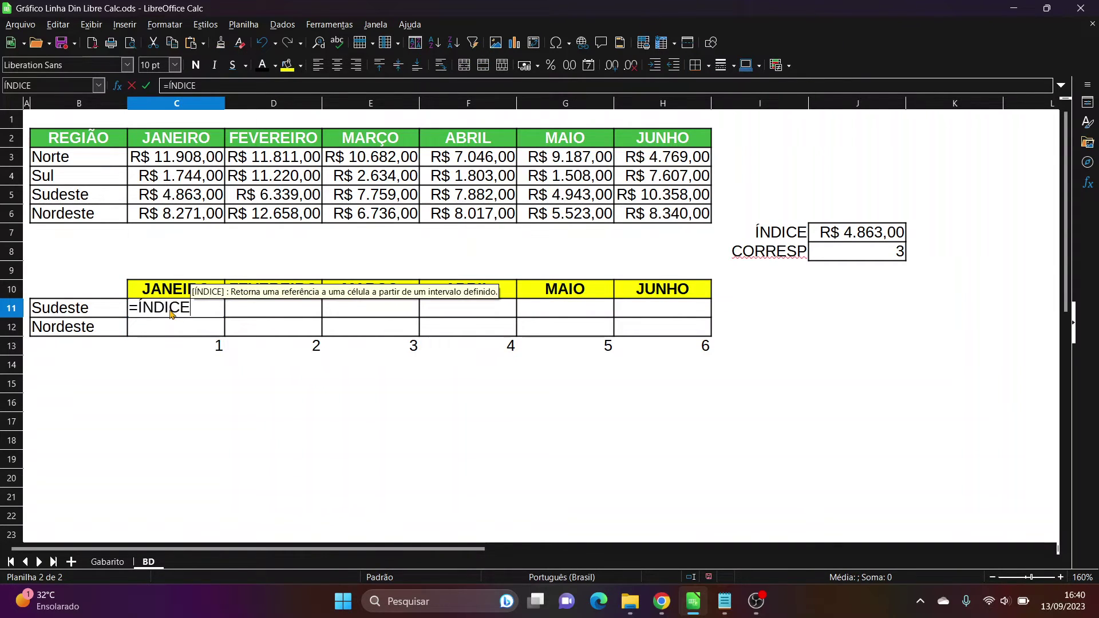
key("Return")
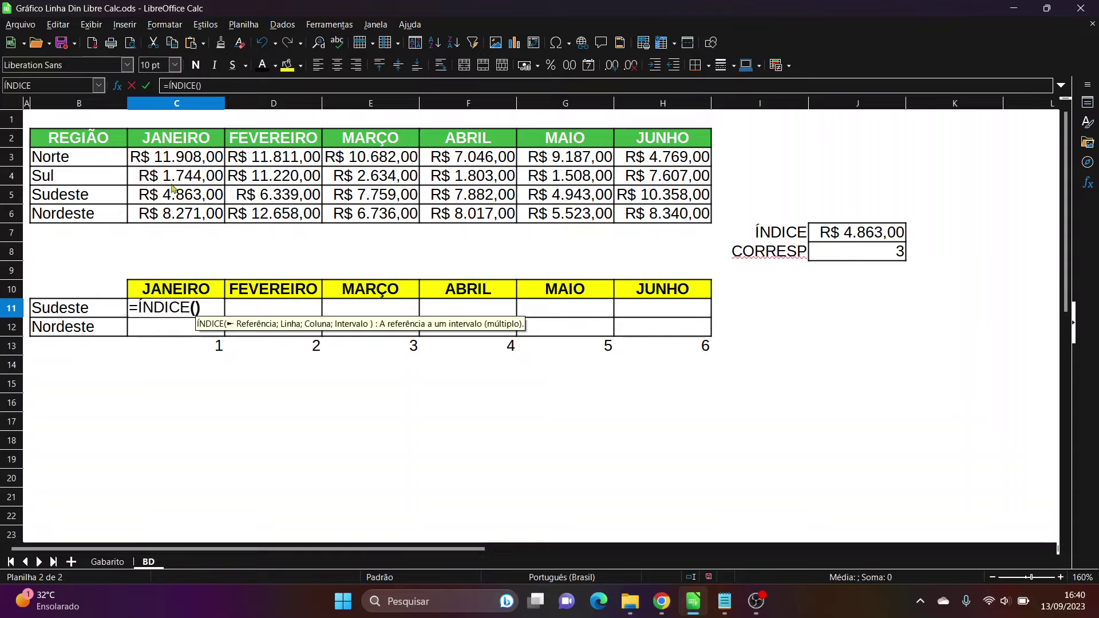
left_click_drag(179, 162, 691, 210)
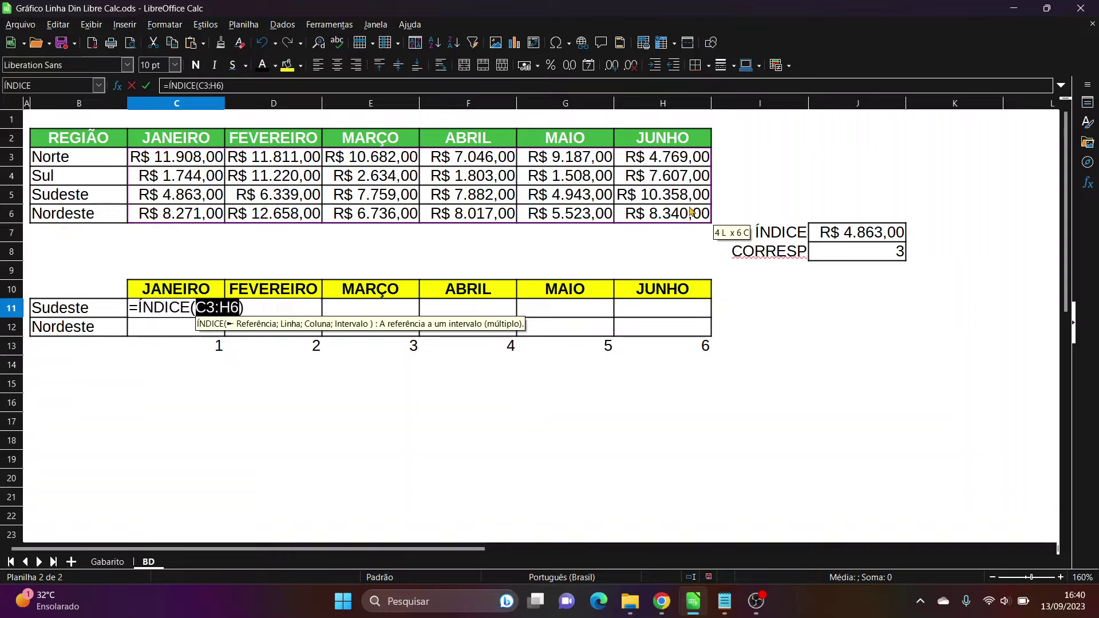
type(";")
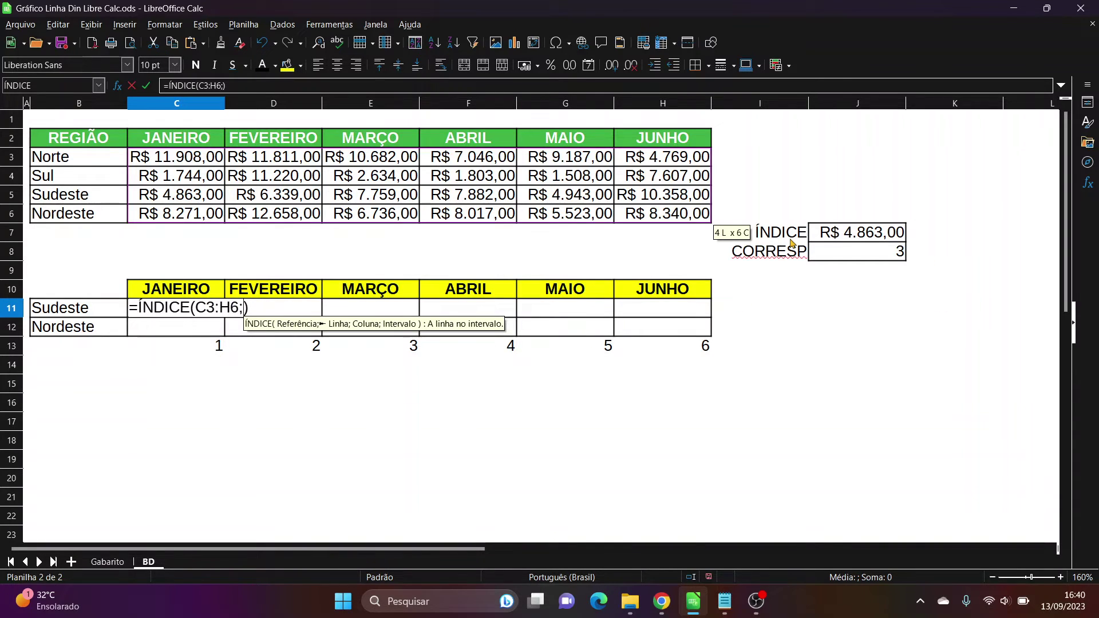
type("CORRESP")
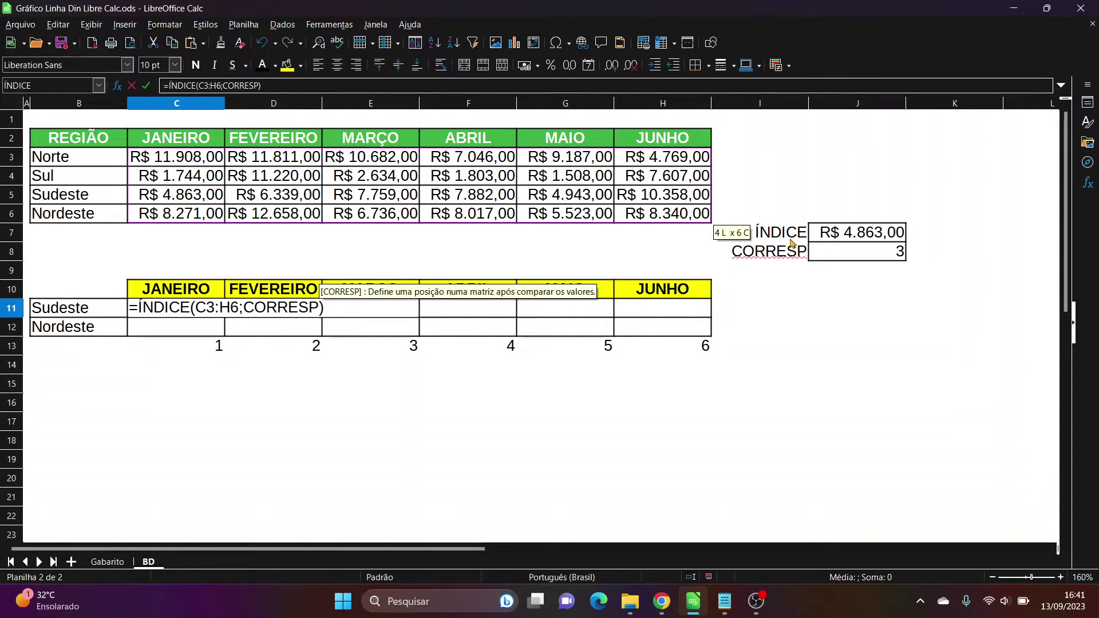
type("(")
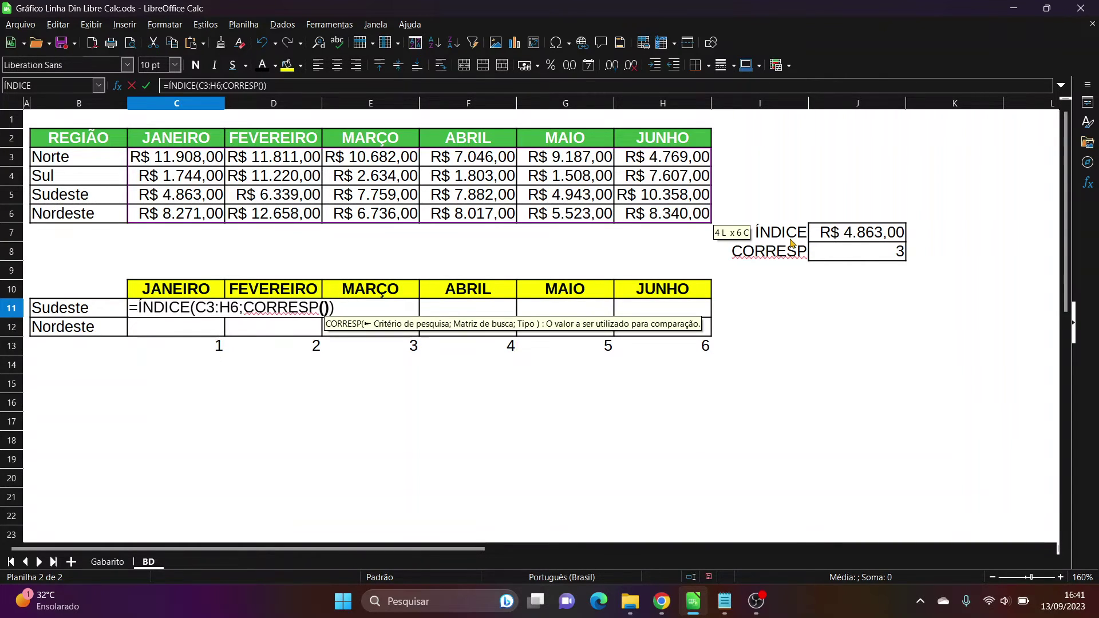
left_click(81, 311)
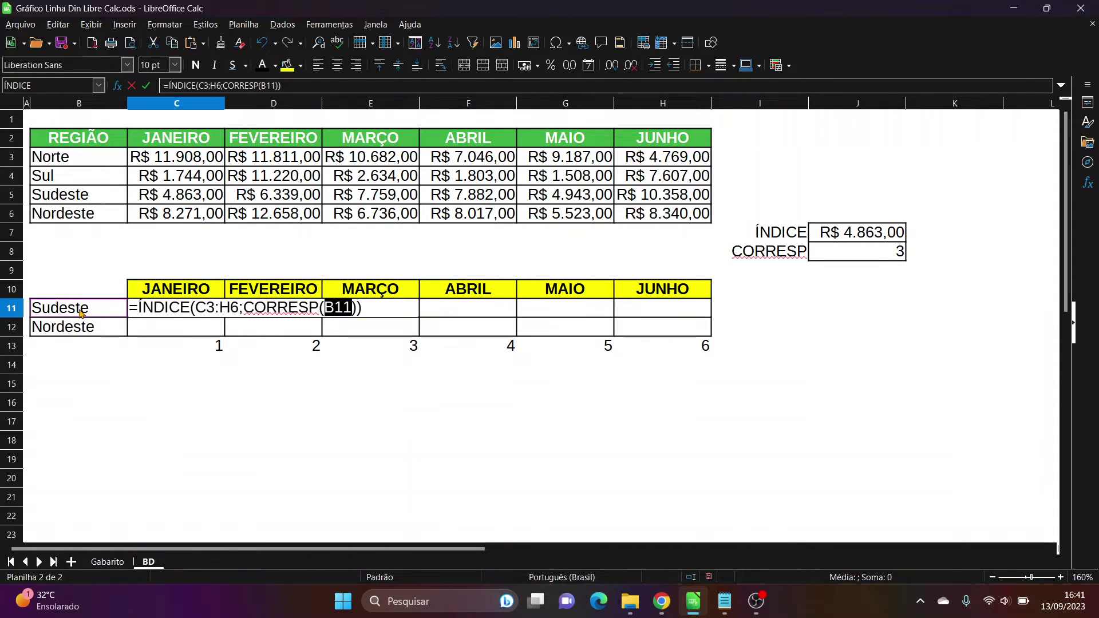
type(";")
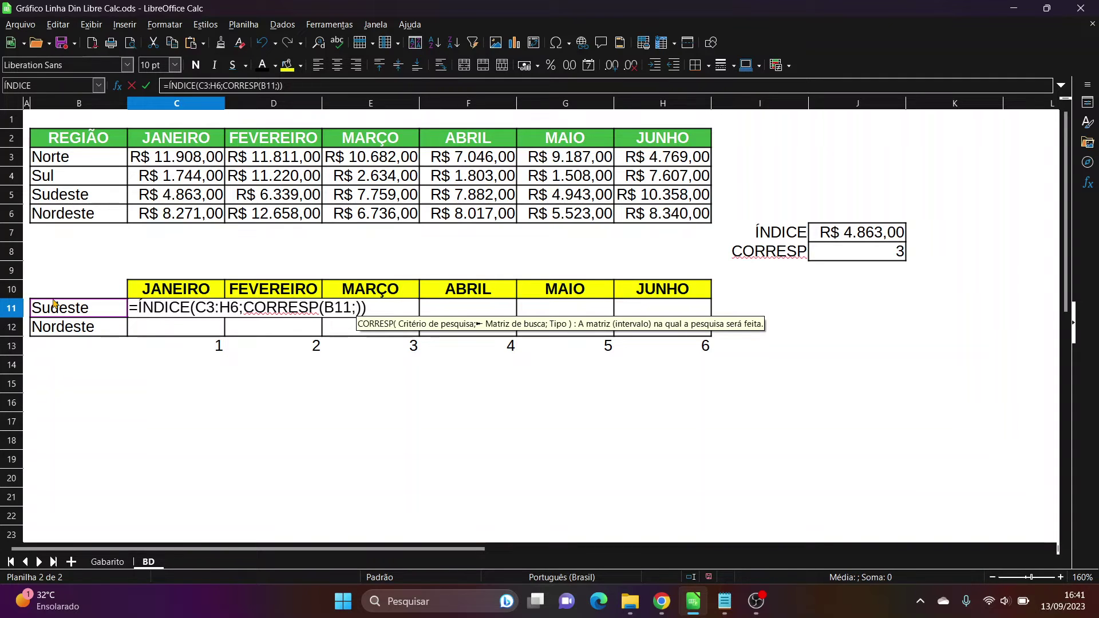
left_click_drag(74, 163, 70, 216)
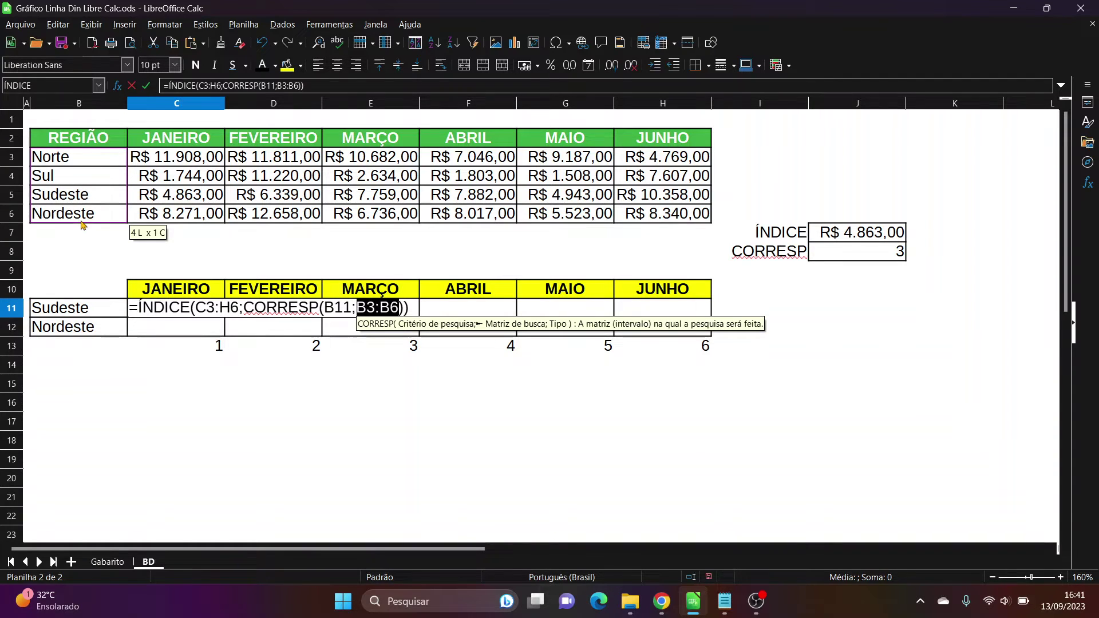
type(";0")
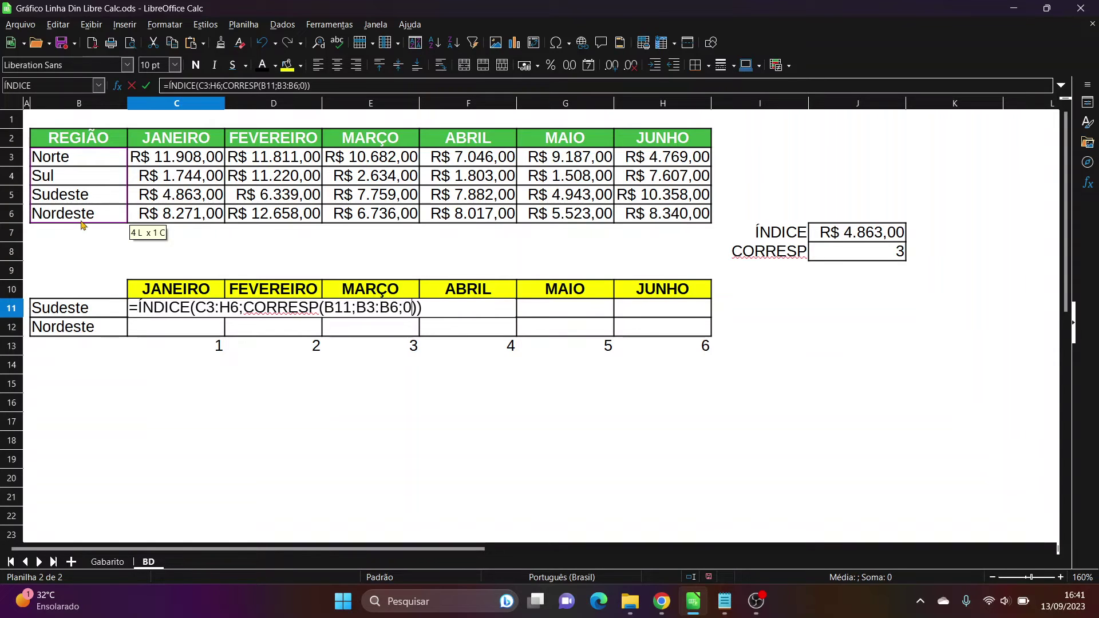
key("Right")
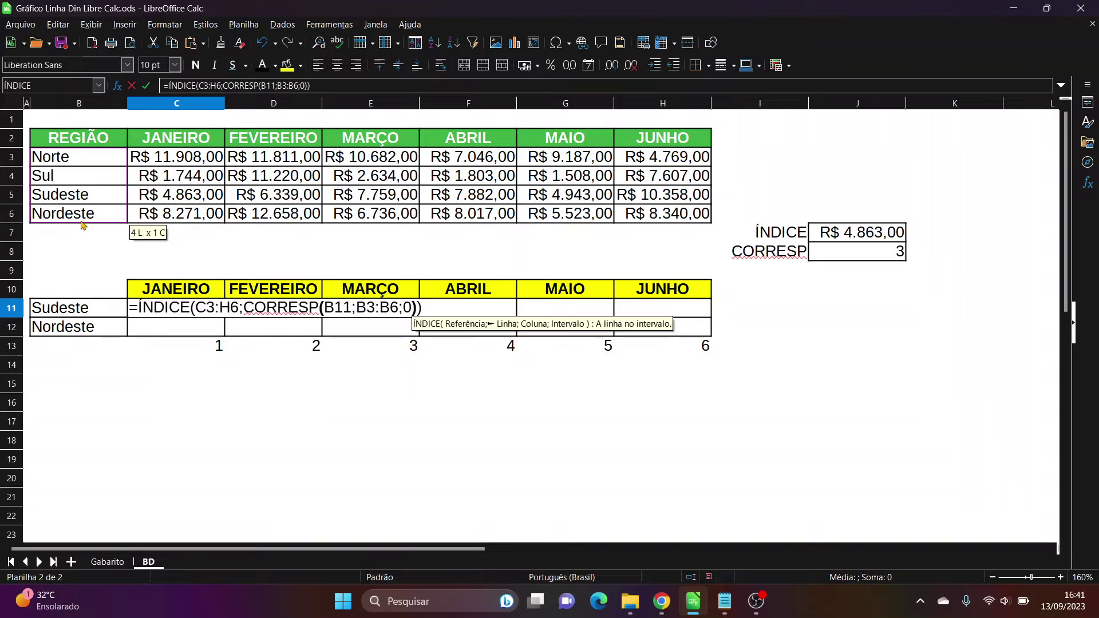
type(";")
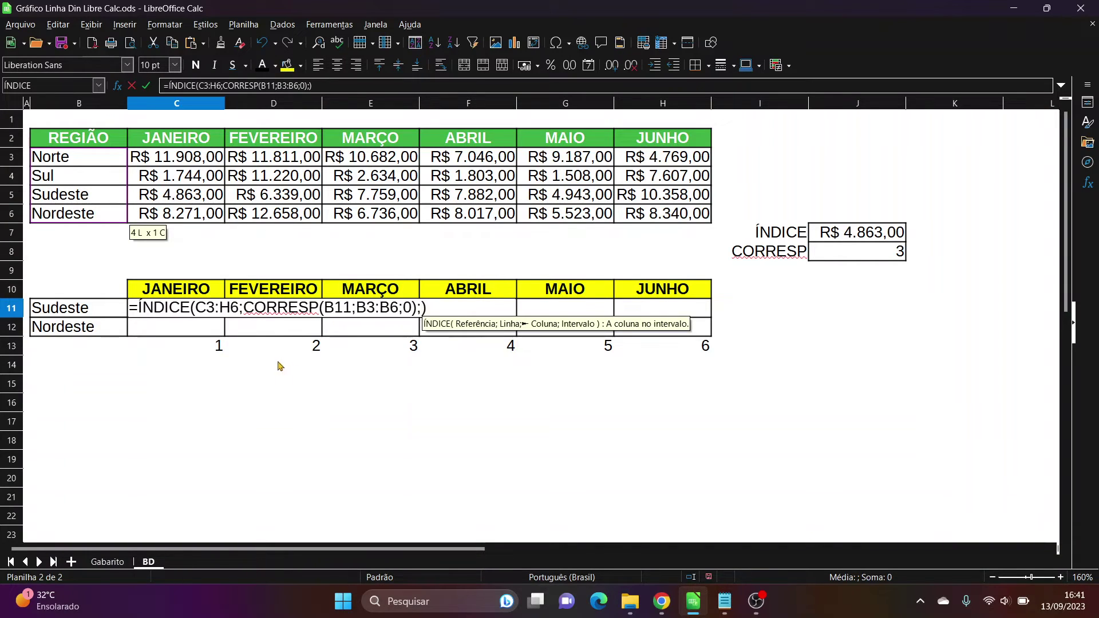
left_click(201, 351)
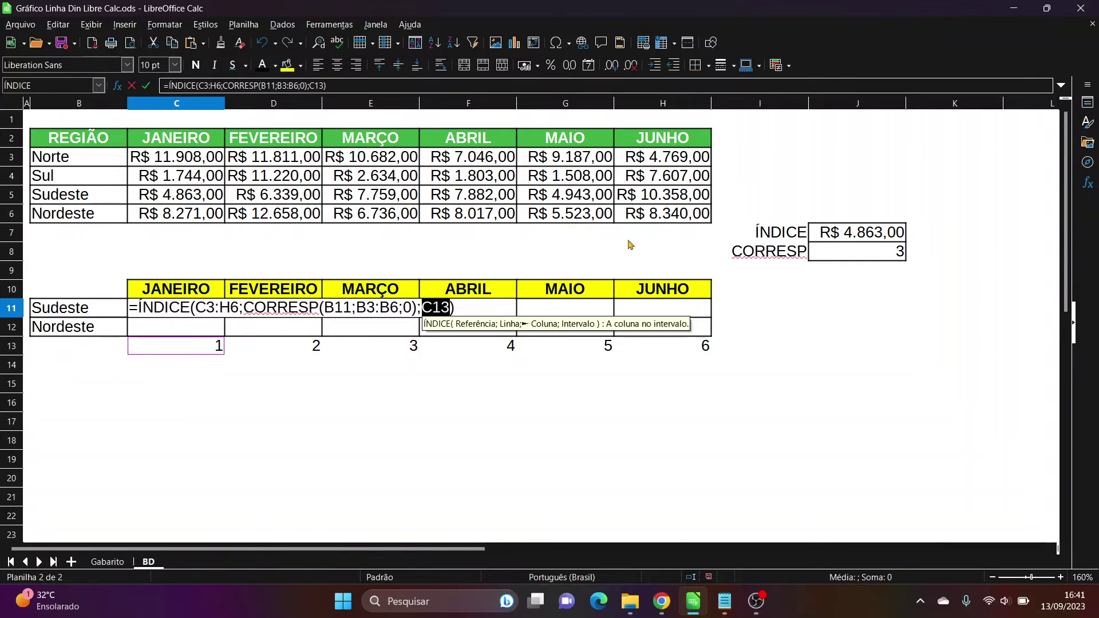
key("Return")
Examine the C11 formula against its value range C3:H6, region range B3:B6 and the column numbers in row 13.
left_click(205, 315)
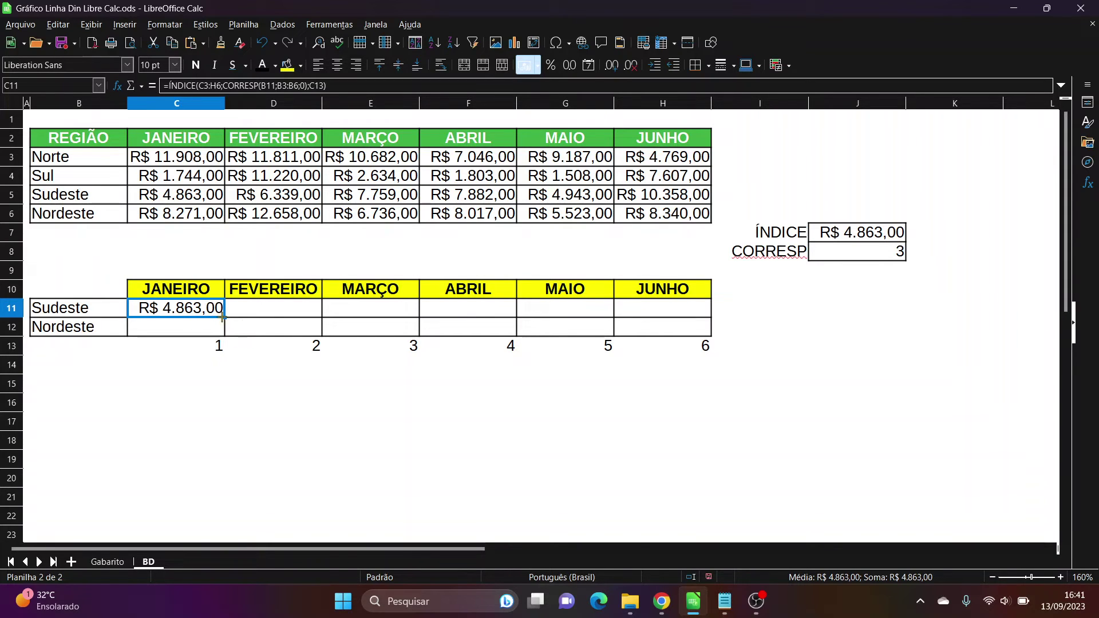
left_click_drag(180, 160, 644, 216)
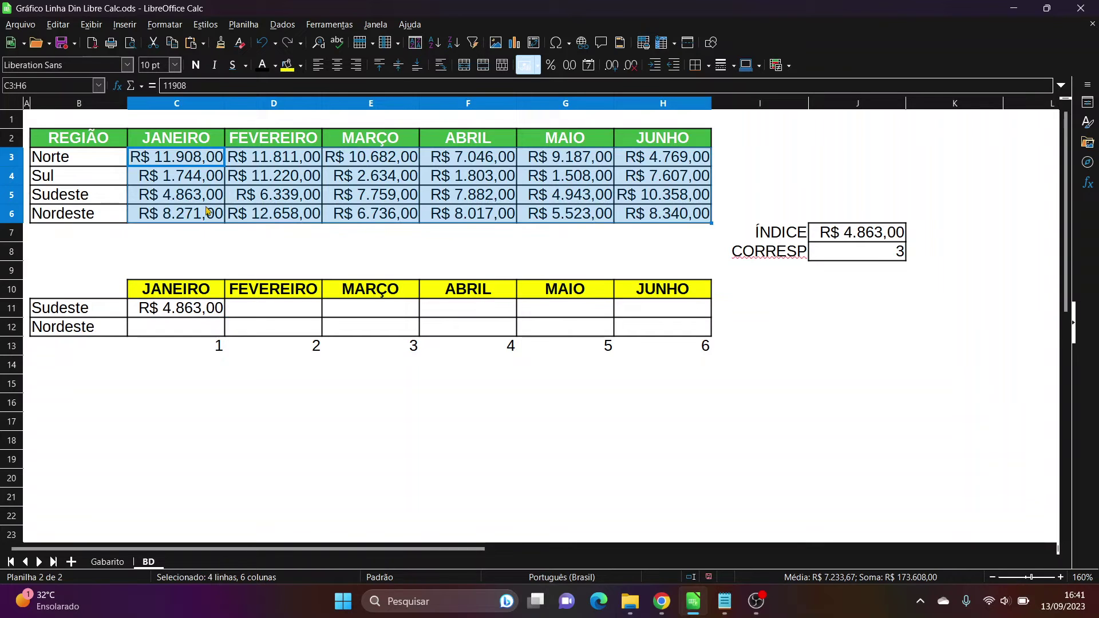
left_click_drag(76, 151, 68, 222)
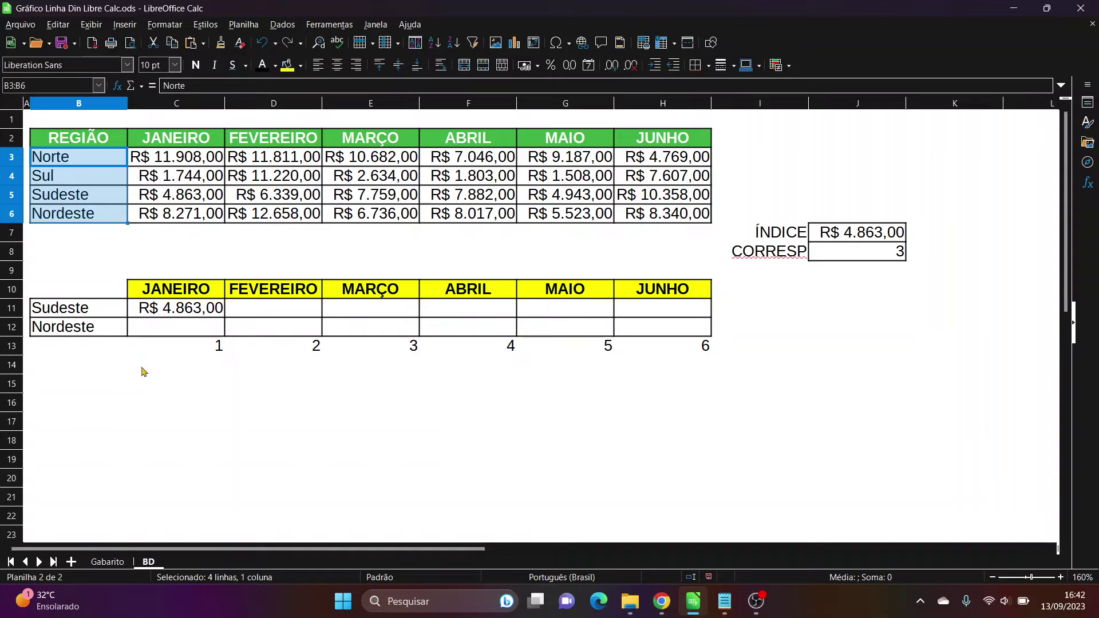
left_click(201, 332)
left_click(179, 307)
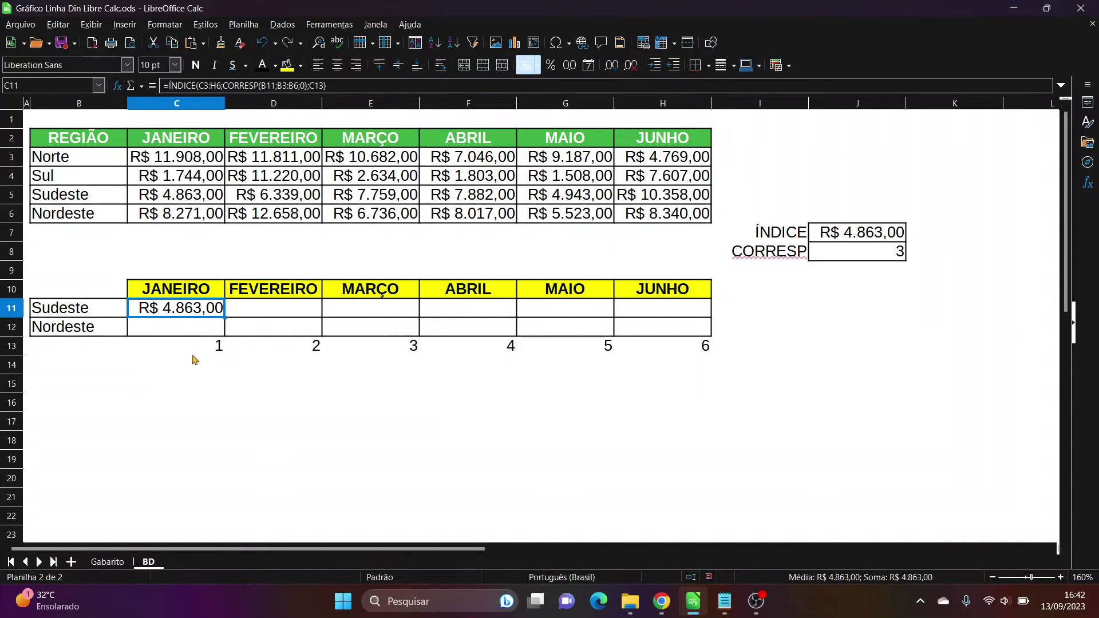
left_click(186, 353)
left_click_drag(186, 354, 648, 361)
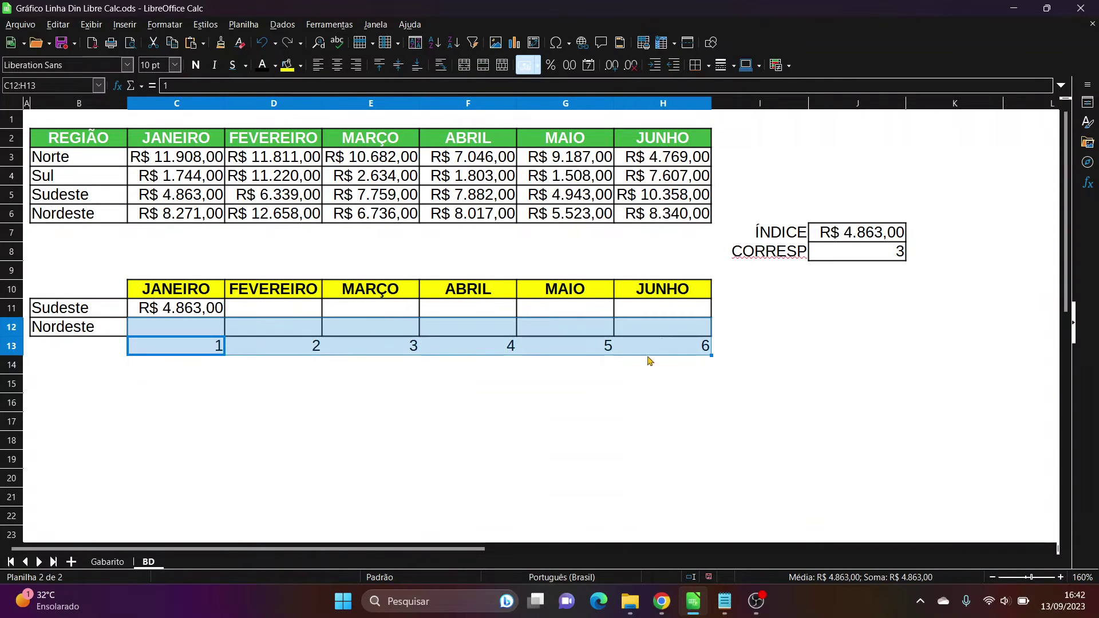
left_click(606, 383)
Lock the value range in the C11 formula as $C$3:$H$6.
left_click(192, 312)
key("F2")
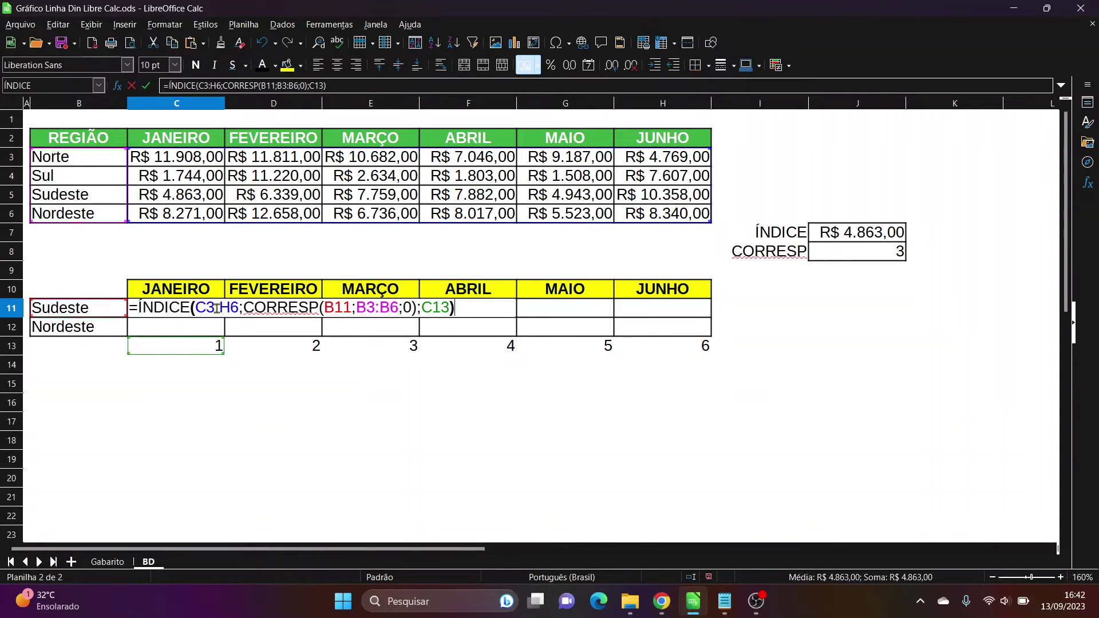
left_click(217, 309)
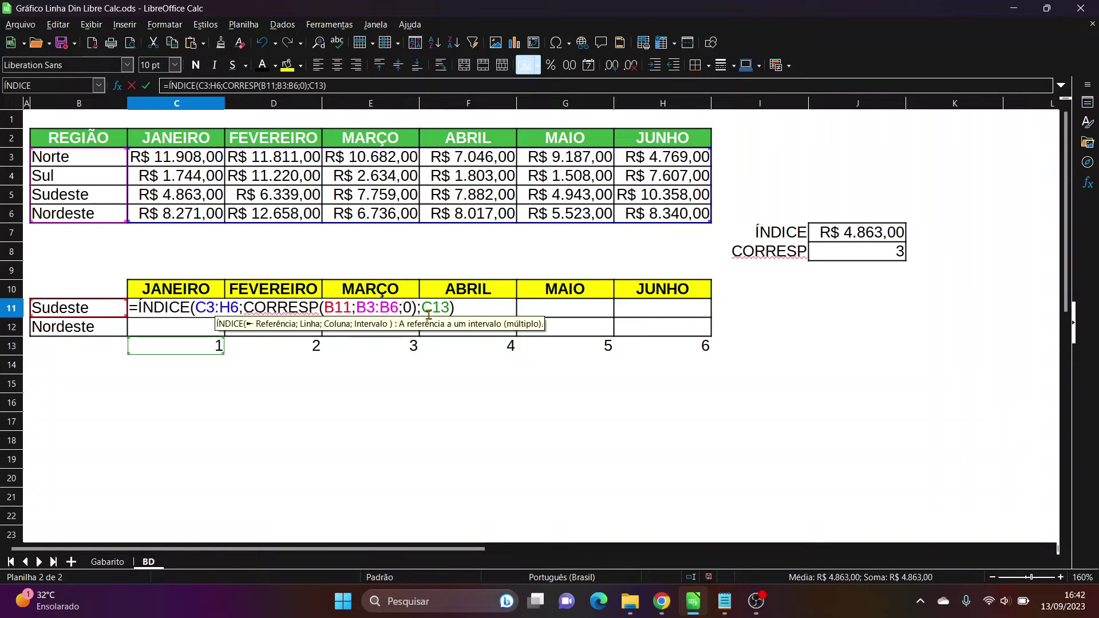
key("F4")
left_click(249, 309)
key("F4")
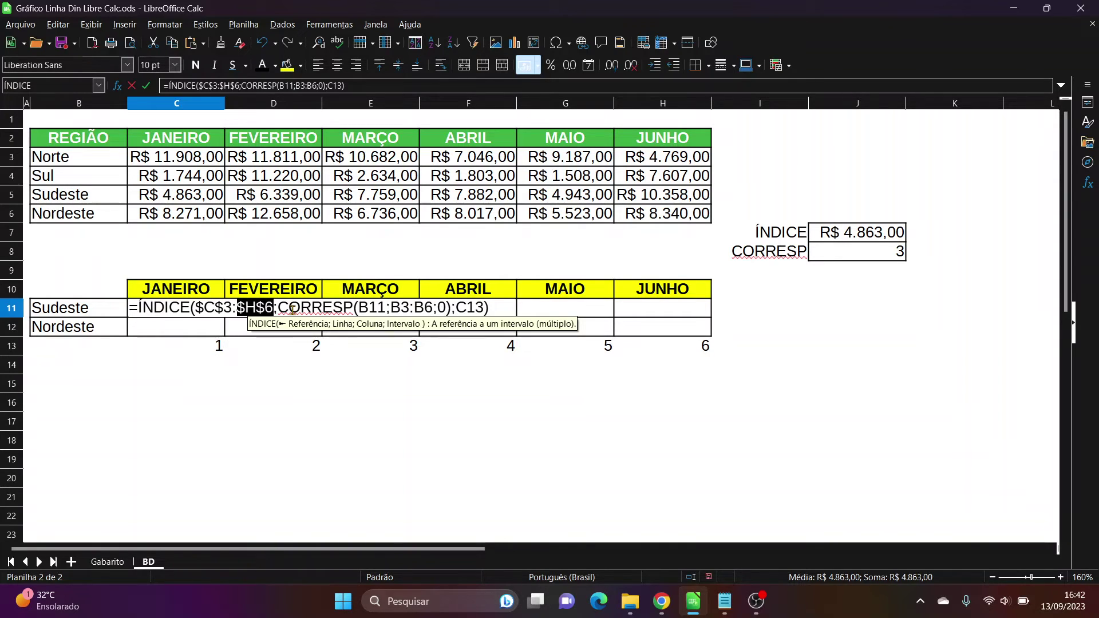
Lock the CORRESP references in the C11 formula as $B$11 and $B$3:$B$6, leaving C13 relative.
left_click(372, 308)
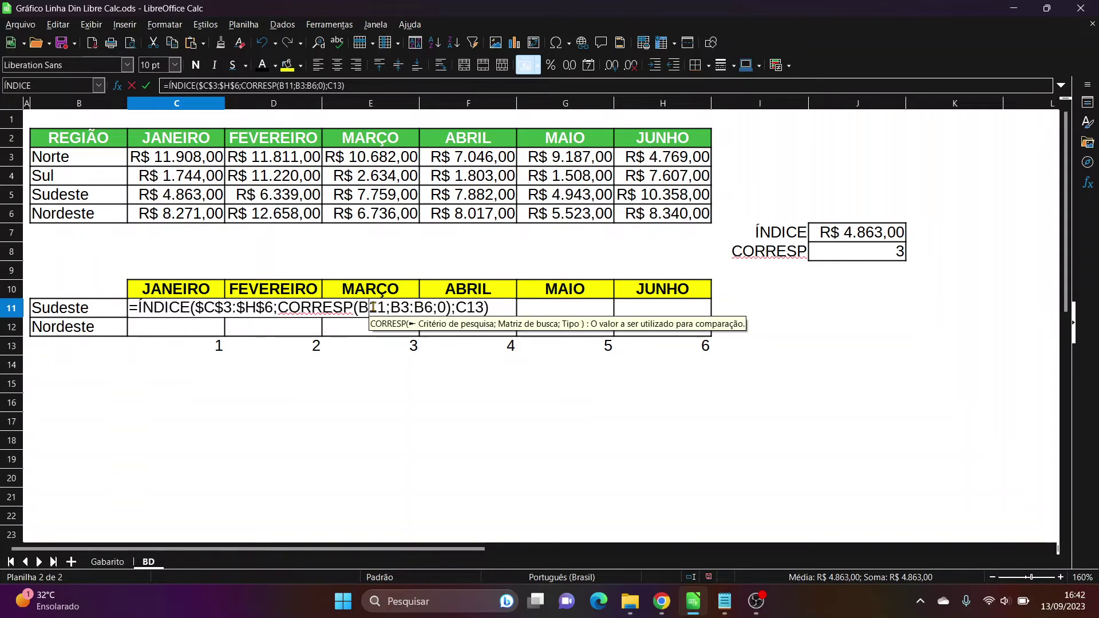
double_click(372, 308)
key("F4")
double_click(416, 308)
key("F4")
double_click(452, 308)
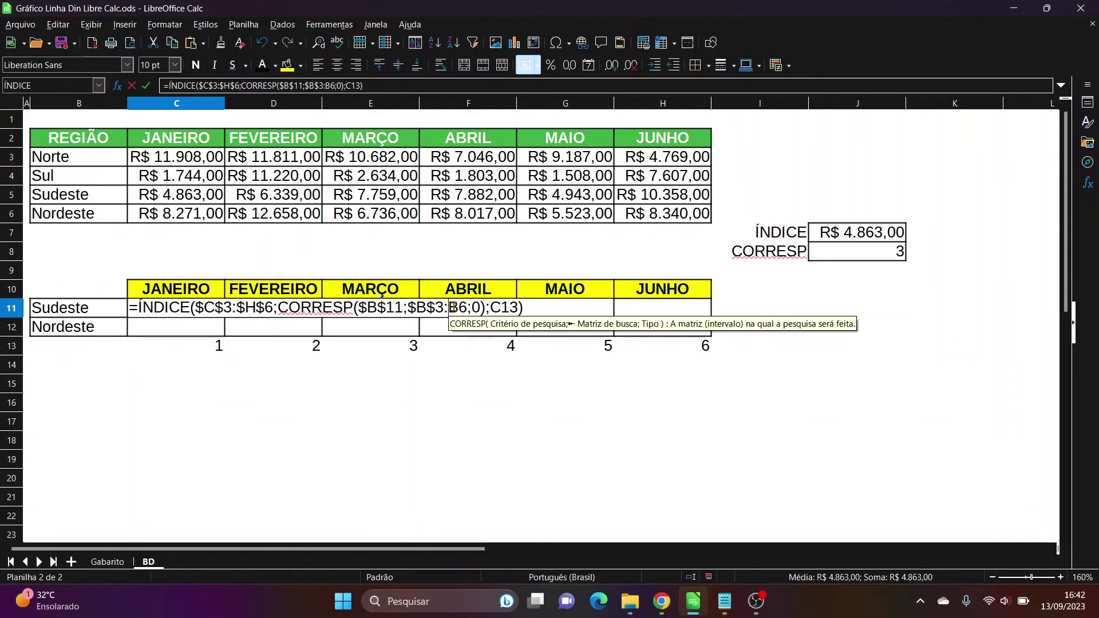
key("F4")
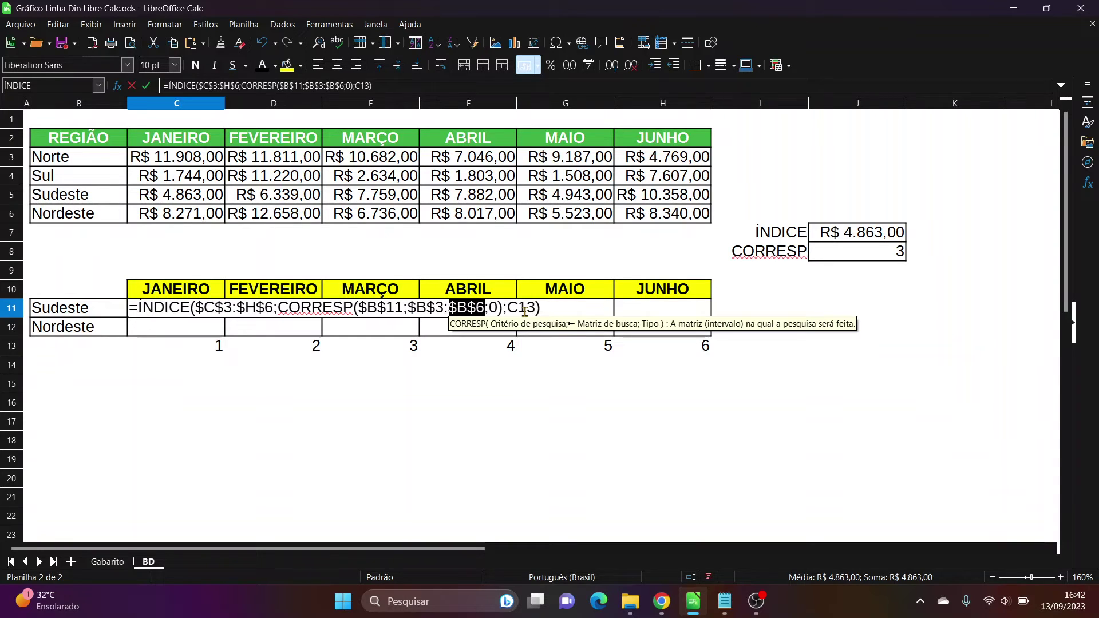
key("Return")
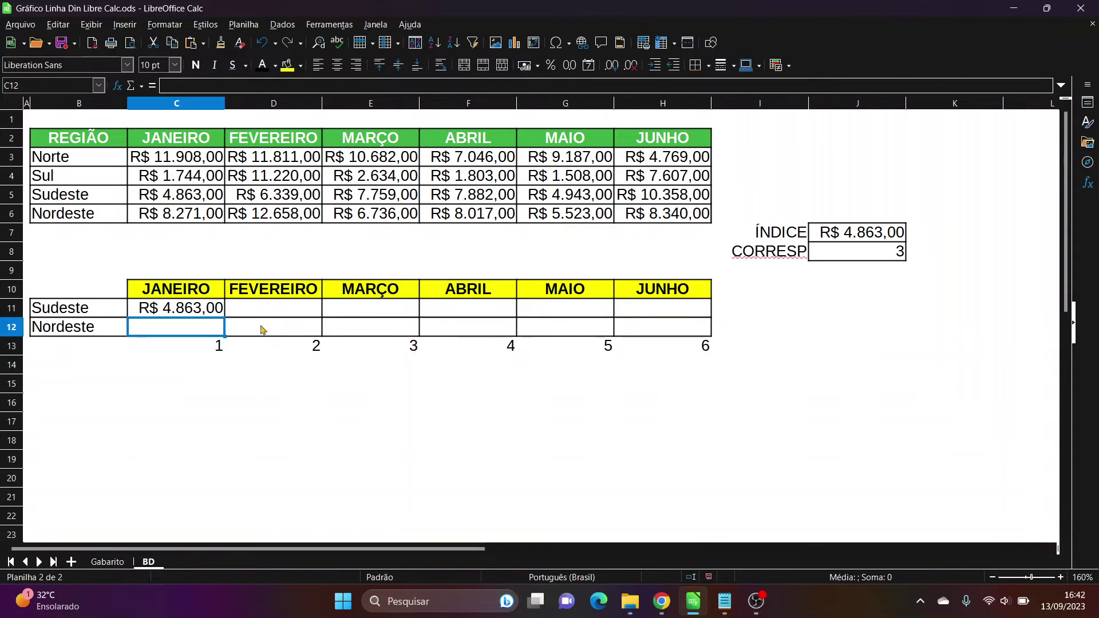
Fill the C11 formula across row 11 through H11.
left_click(217, 312)
left_click_drag(224, 316, 686, 320)
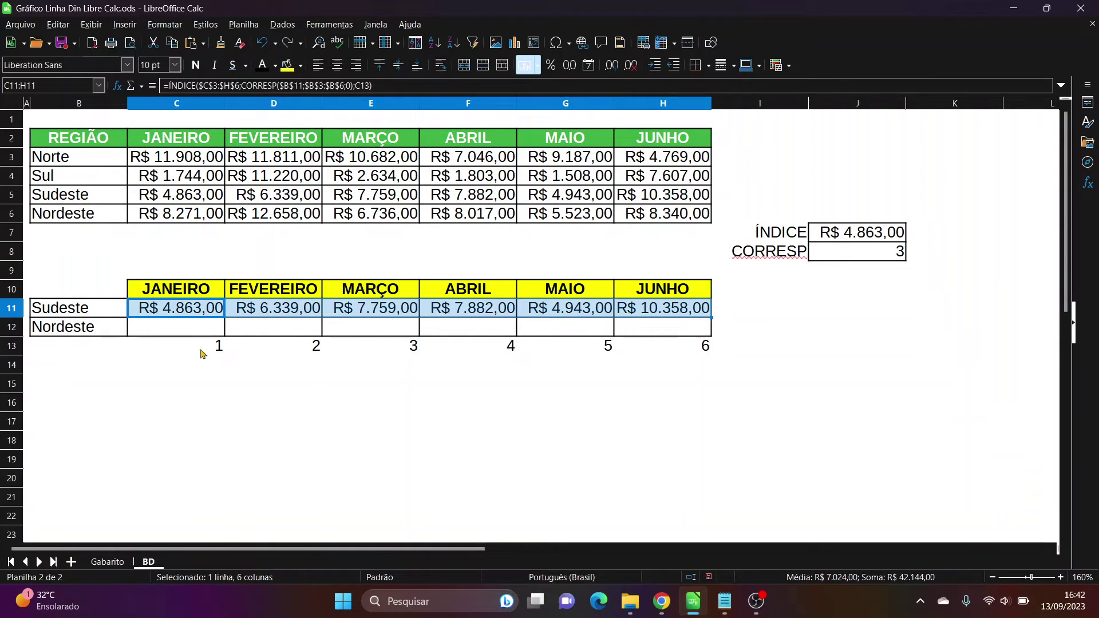
left_click(463, 429)
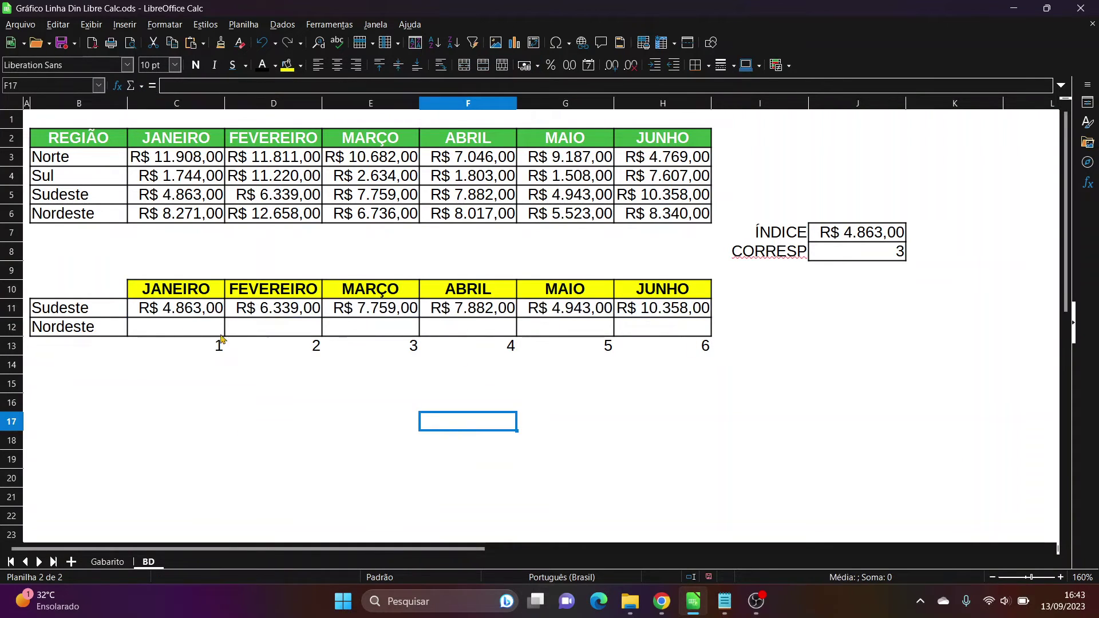
Start an ÍNDICE formula in C12 with C3:H6 as its reference range.
left_click(183, 330)
type("=")
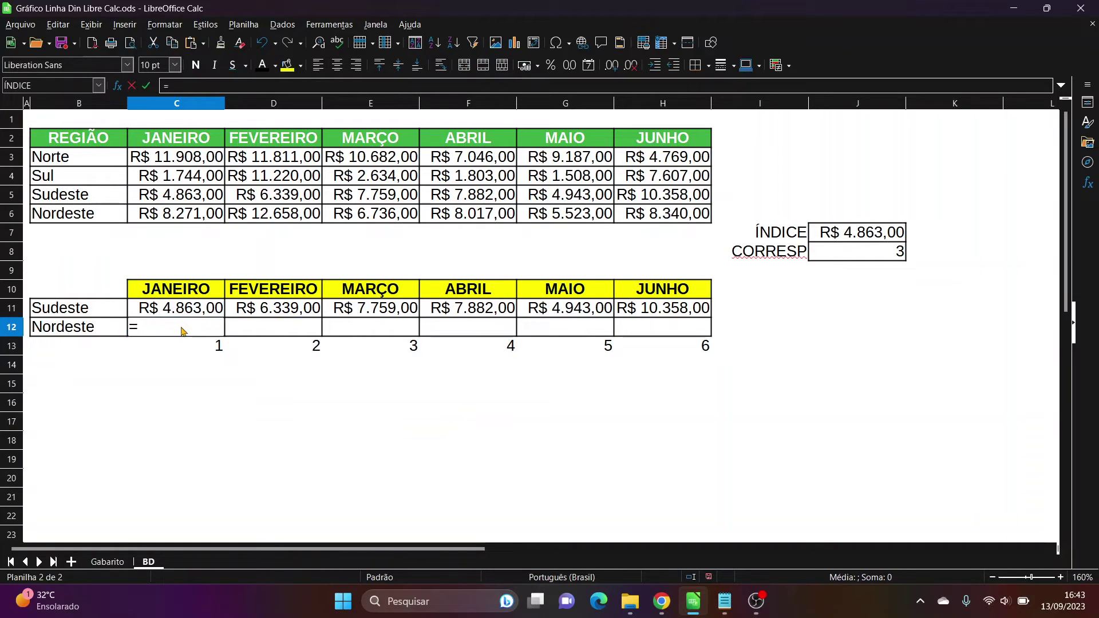
type("ÍNDICE")
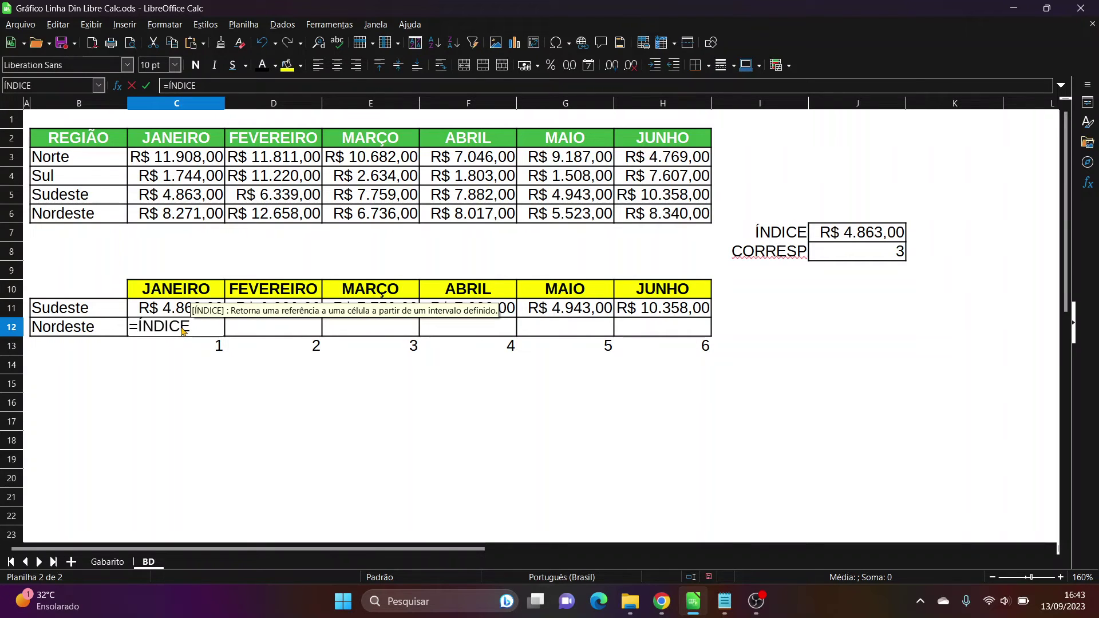
type("(")
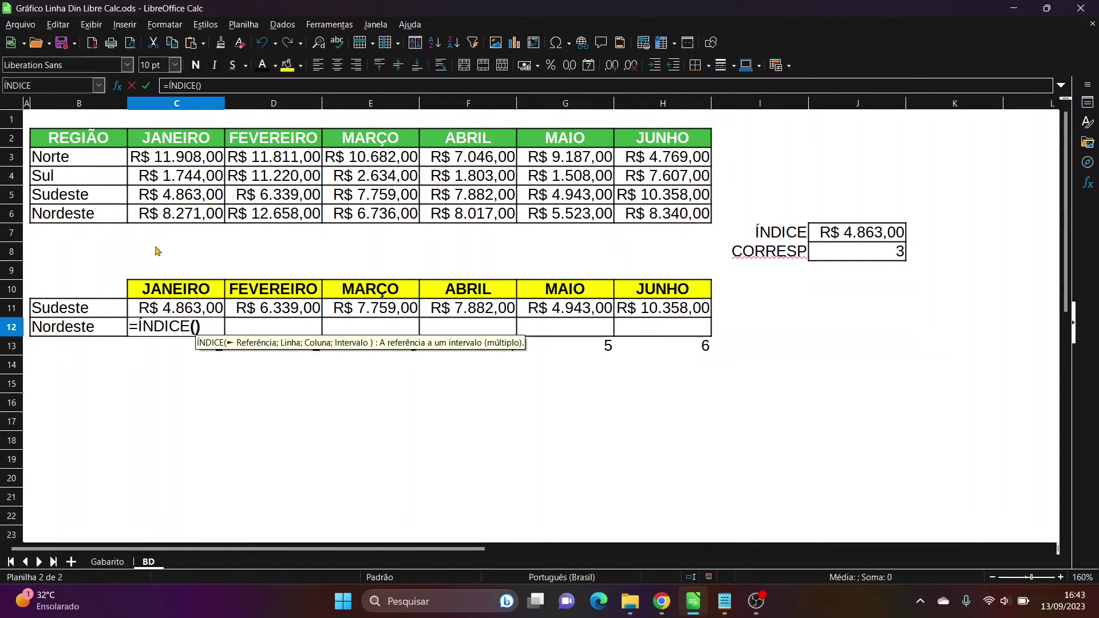
left_click(171, 160)
left_click_drag(253, 165, 659, 222)
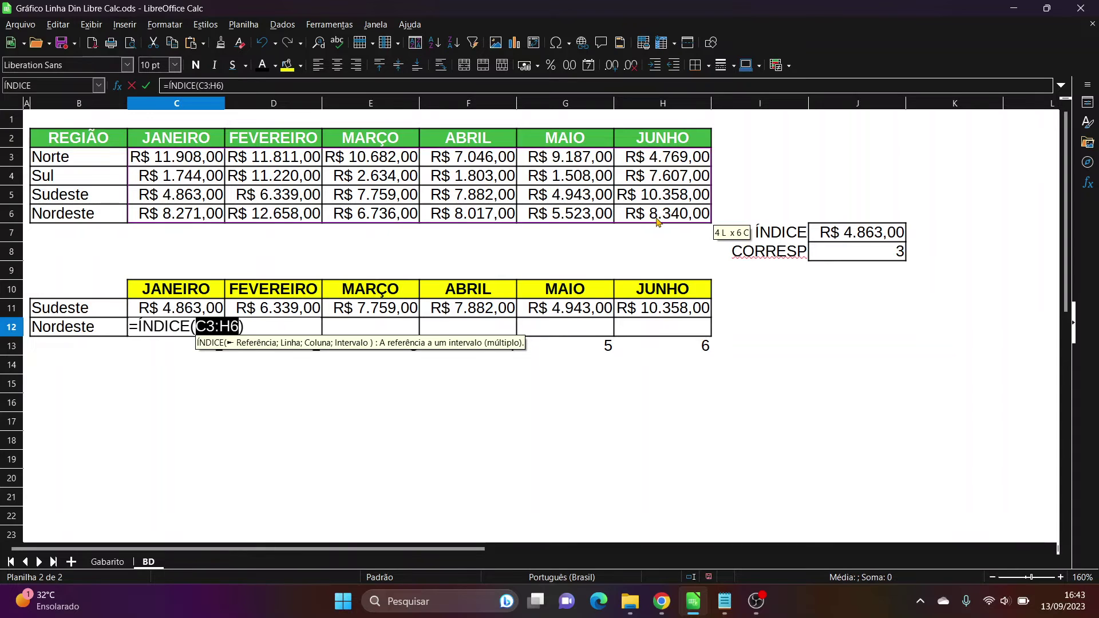
type(";")
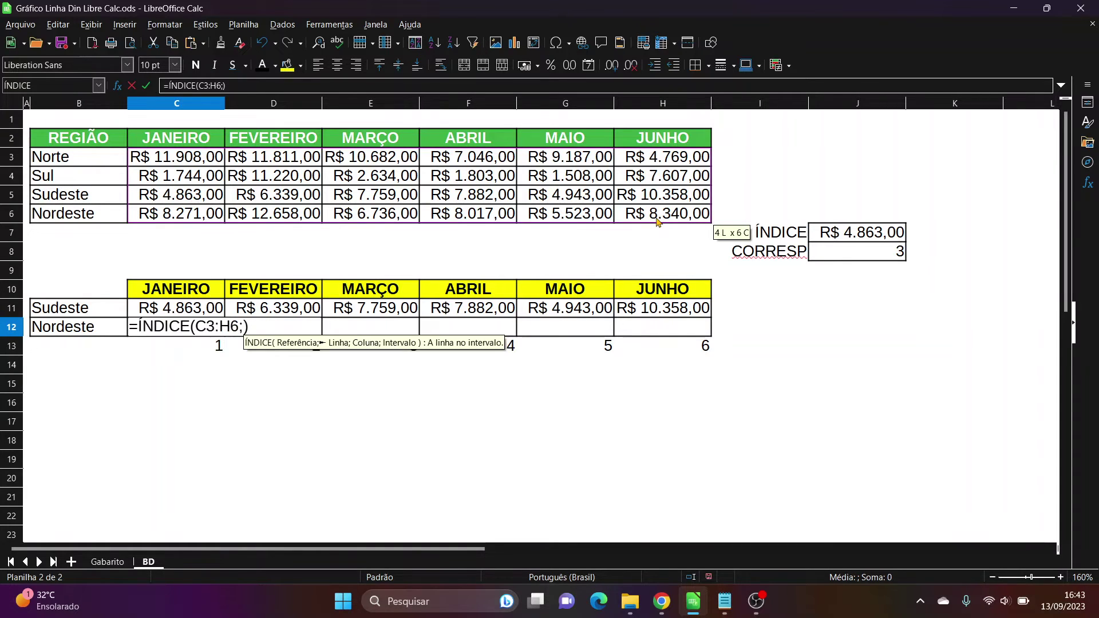
Nest CORRESP(B12;B3:B6;0) as the row argument of the ÍNDICE formula in C12.
type("CORRESP")
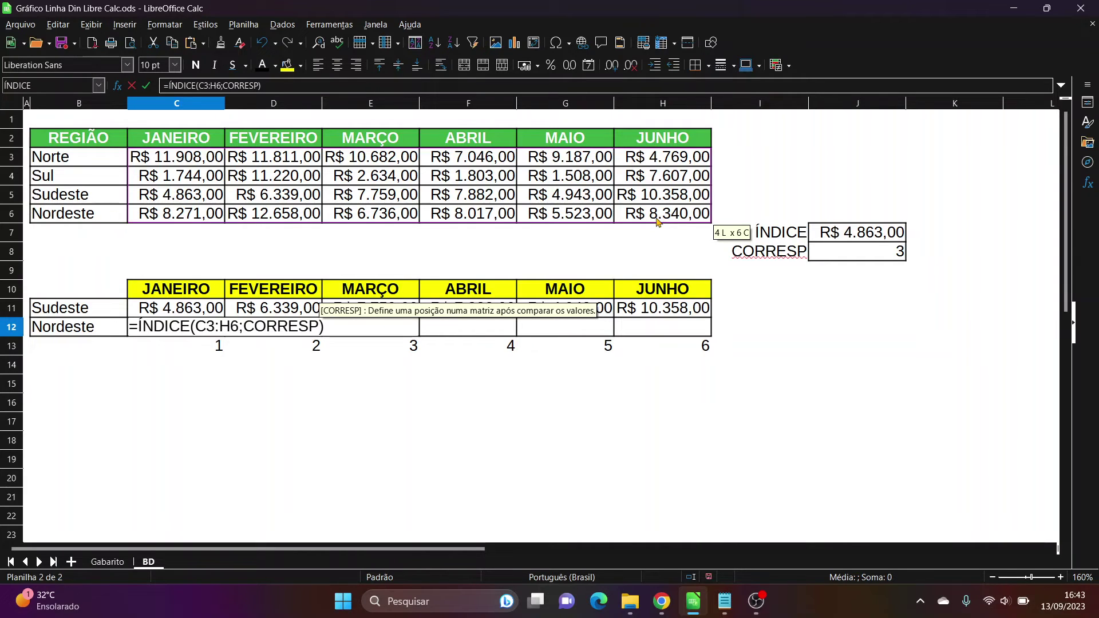
type("(")
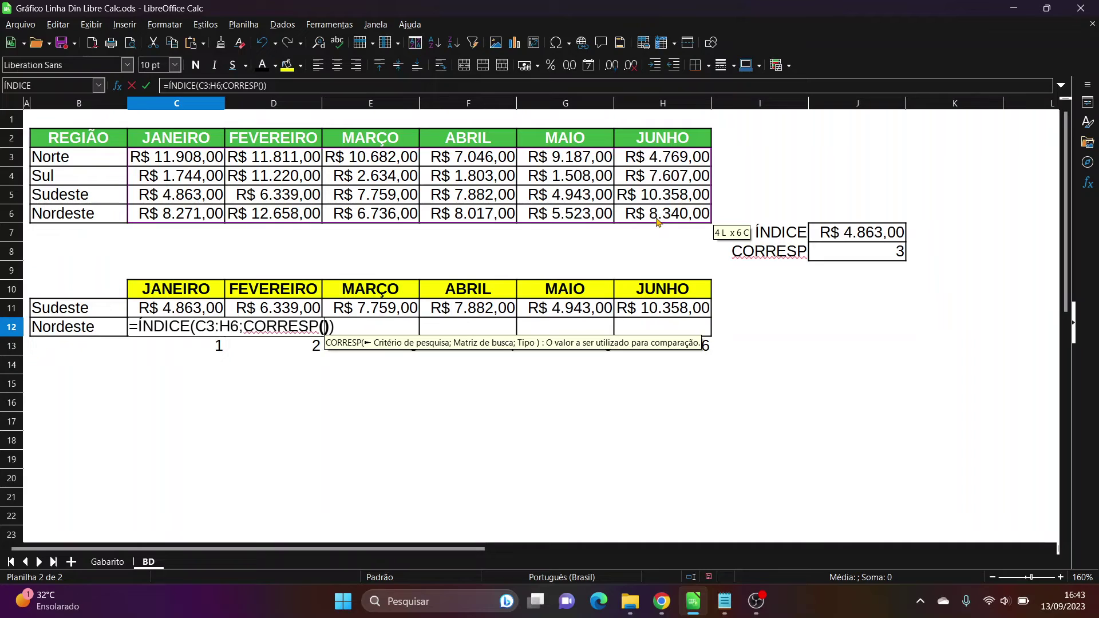
left_click(94, 334)
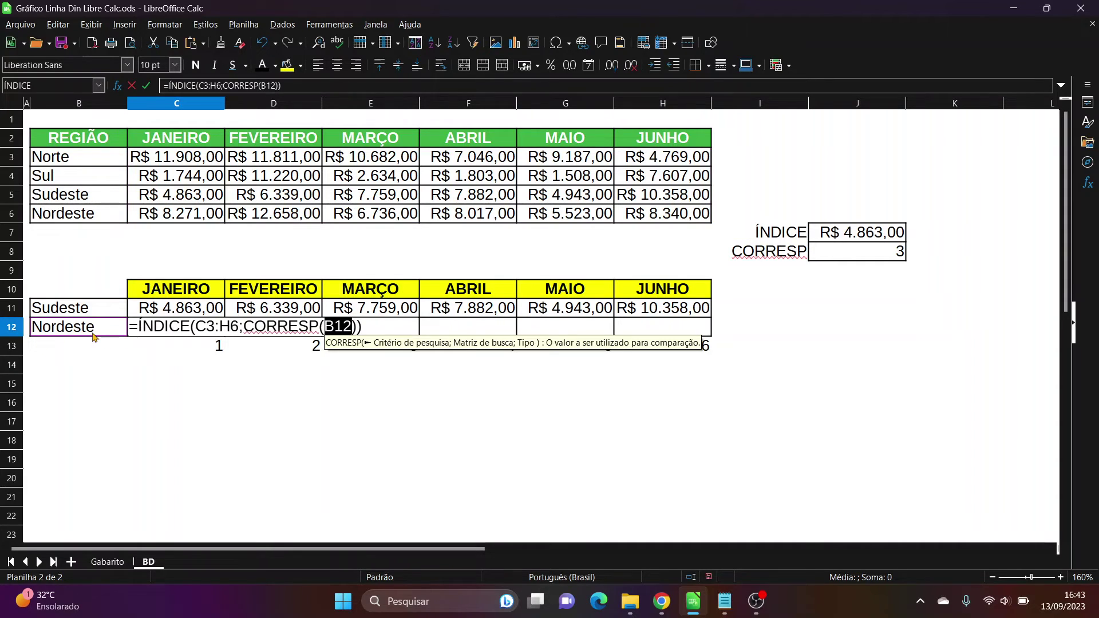
type(";")
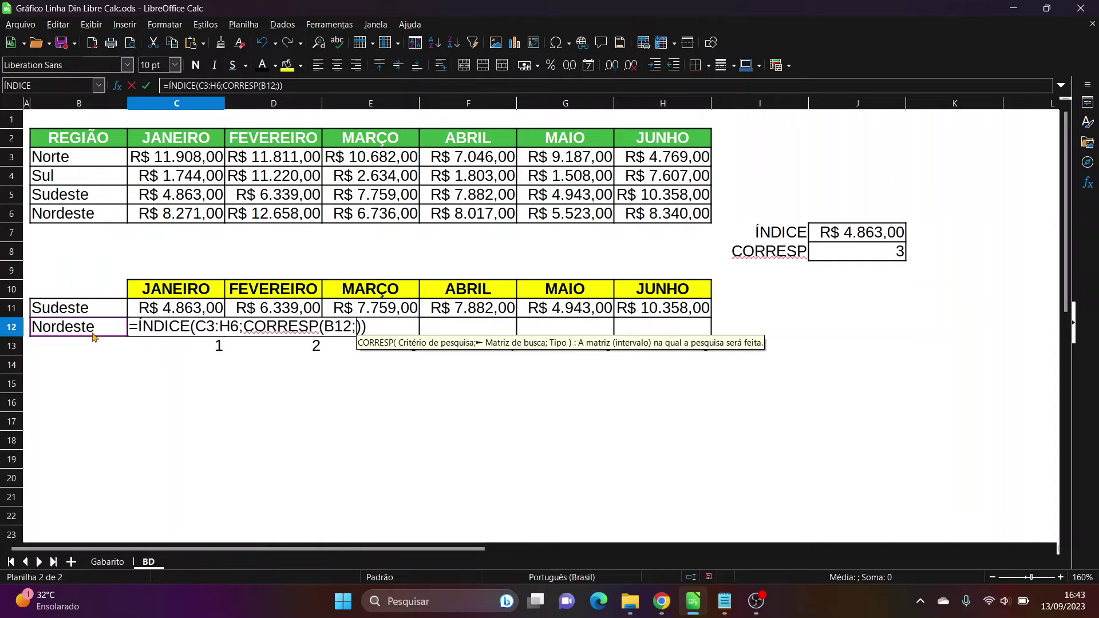
left_click_drag(90, 162, 80, 217)
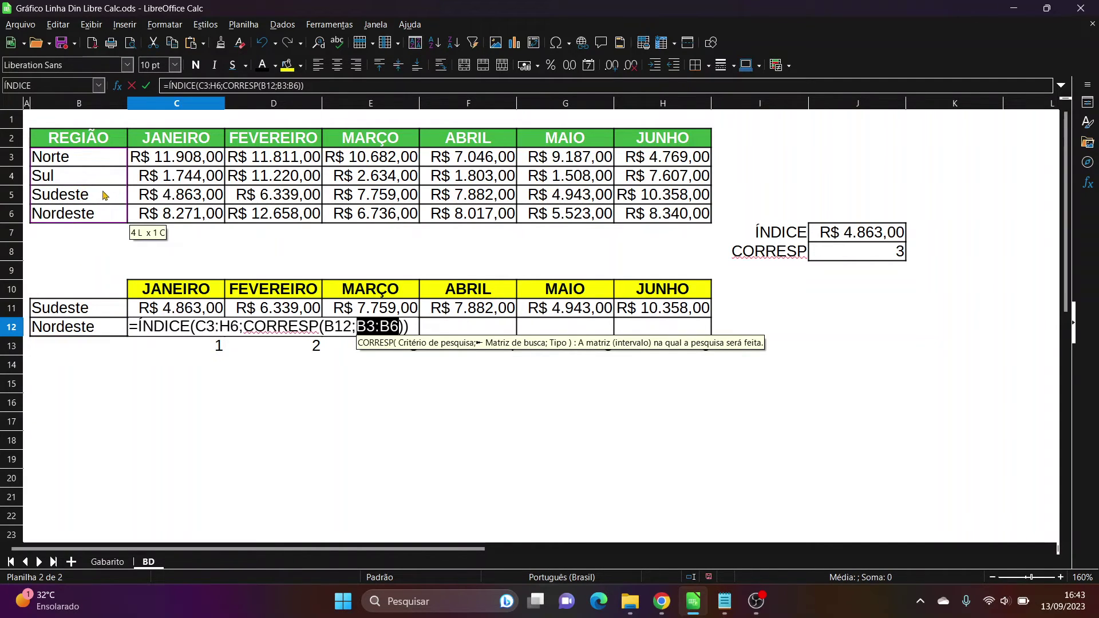
type(";0")
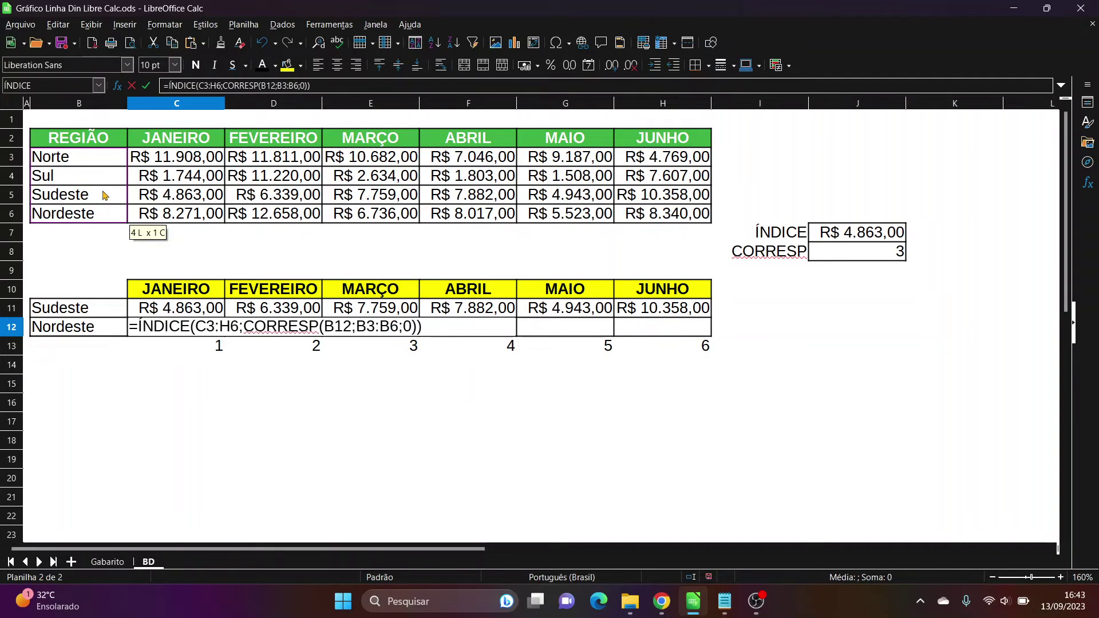
key("Right")
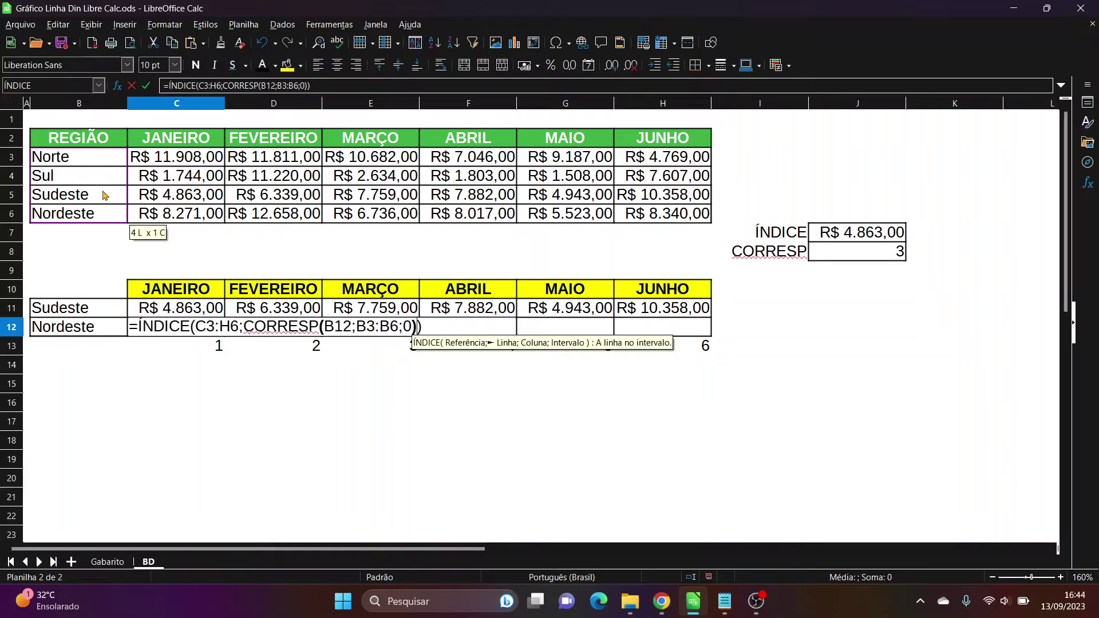
Complete the C12 formula with C13 as the column argument, giving =ÍNDICE(C3:H6;CORRESP(B12;B3:B6;0);C13).
left_click(207, 357)
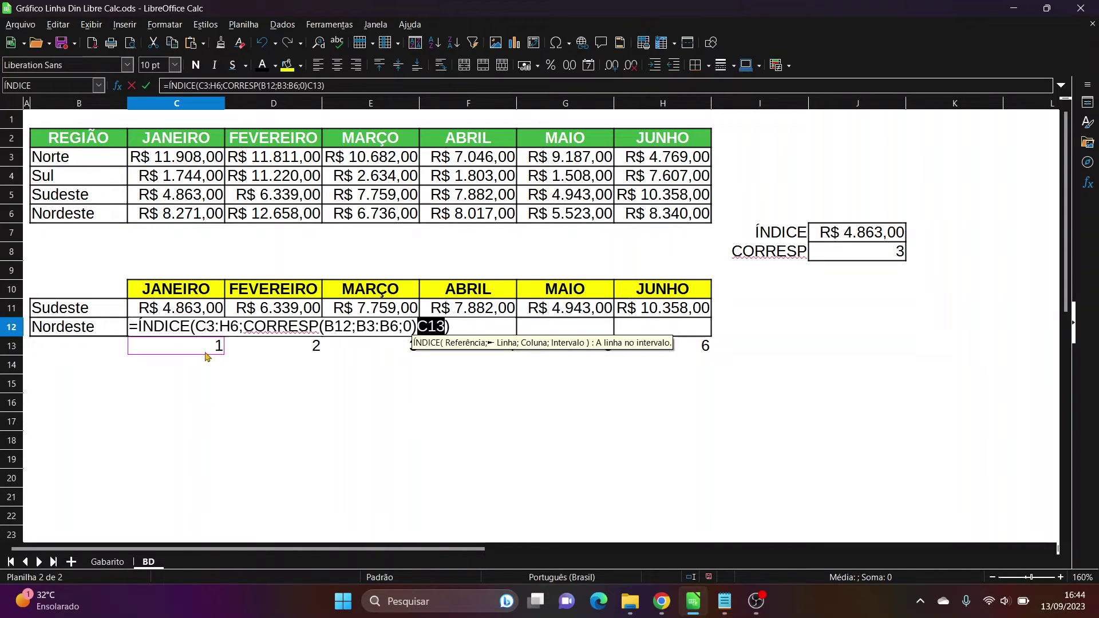
key("BackSpace")
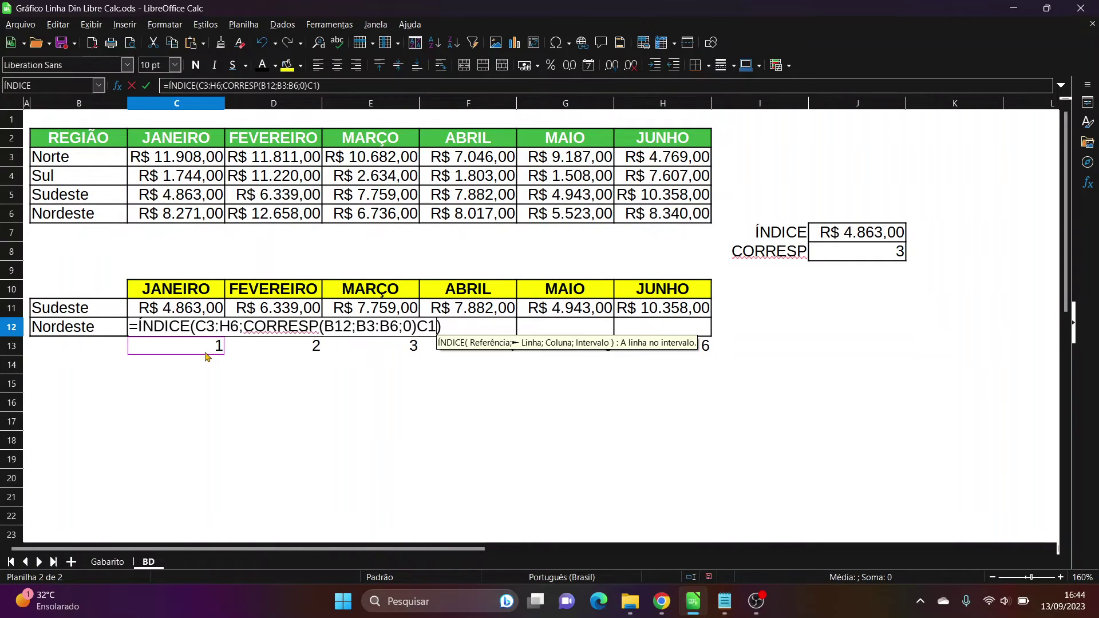
key("BackSpace")
key("BackSpace")
type(";")
left_click(207, 358)
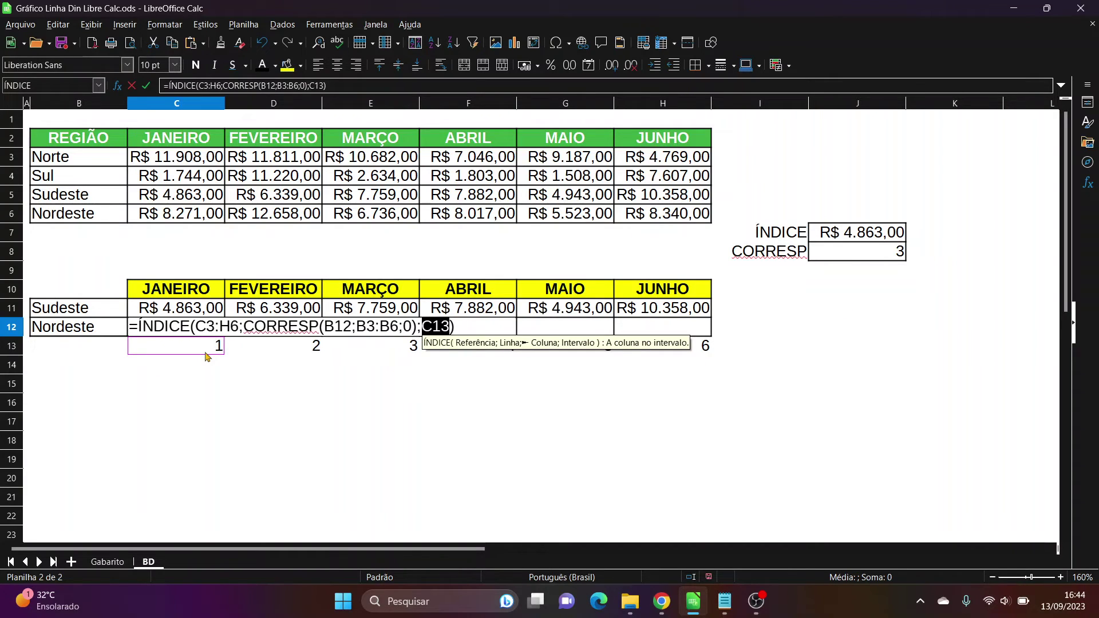
key("Return")
Lock the value range in the C12 formula as $C$3:$H$6.
left_click(190, 330)
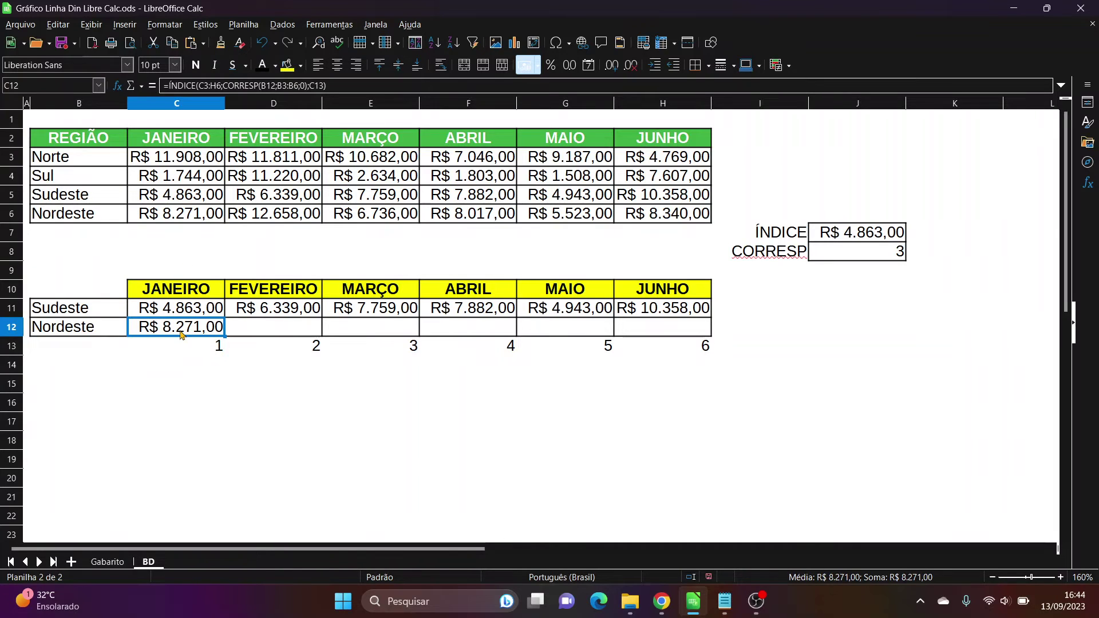
double_click(181, 335)
left_click(217, 328)
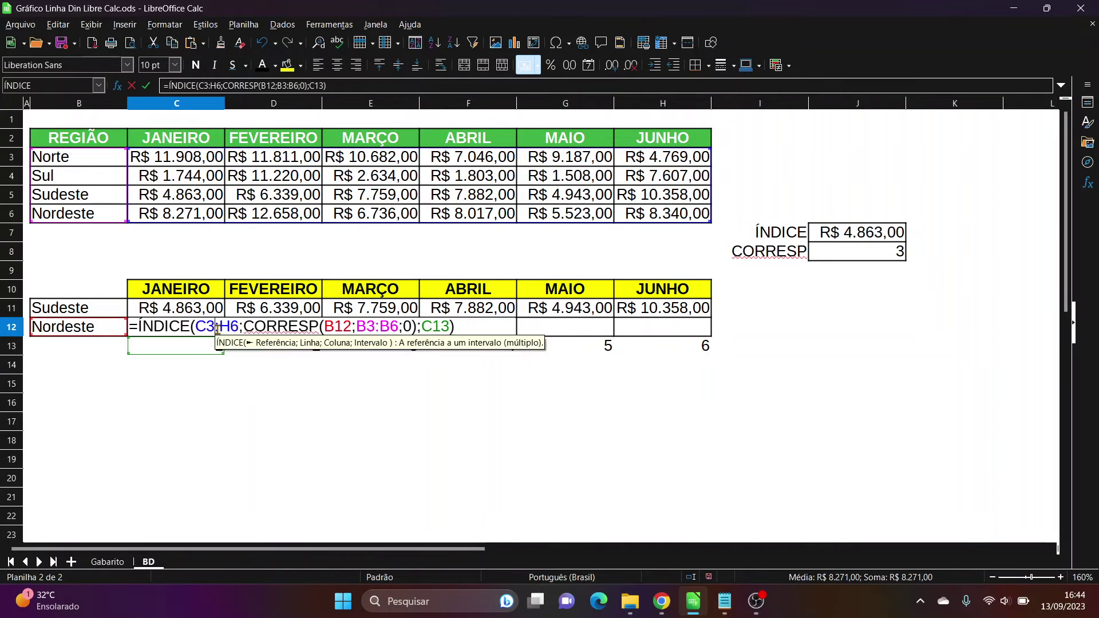
key("shift+F4")
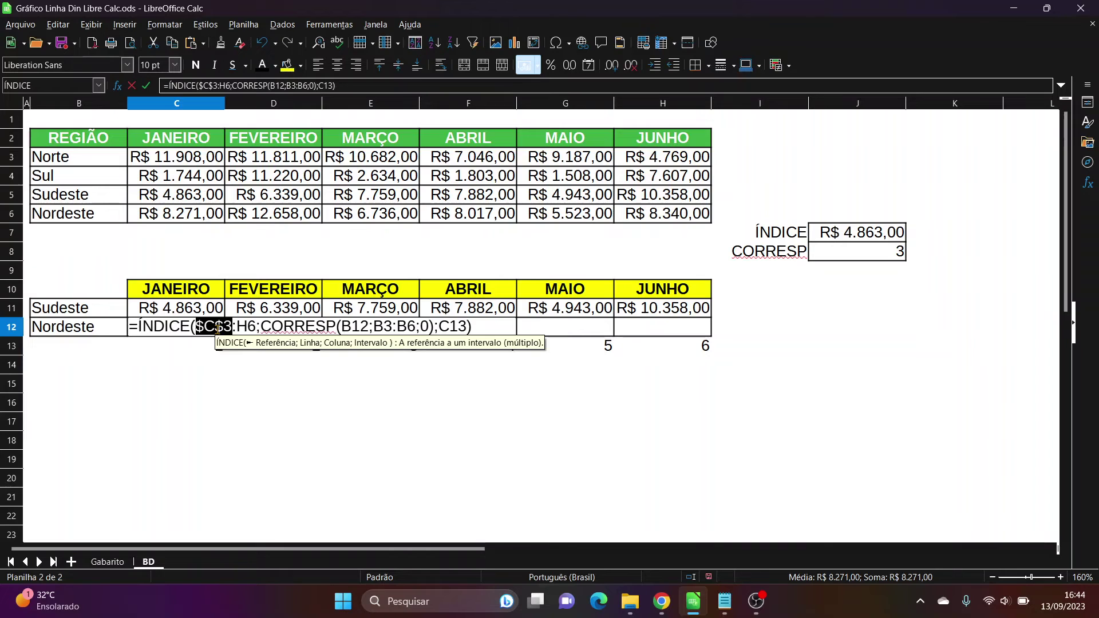
left_click(241, 327)
key("shift+F4")
Lock the CORRESP references in the C12 formula as $B$12 and $B$3:$B$6, leaving C13 relative.
left_click(369, 328)
key("shift+F4")
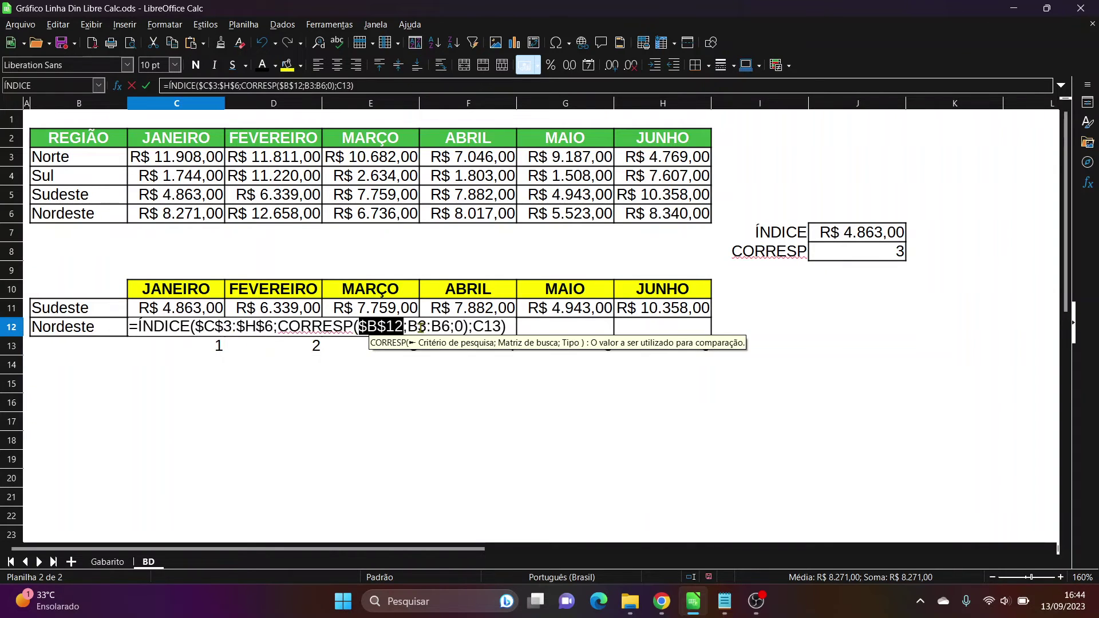
left_click(421, 327)
key("shift+F4")
left_click(461, 327)
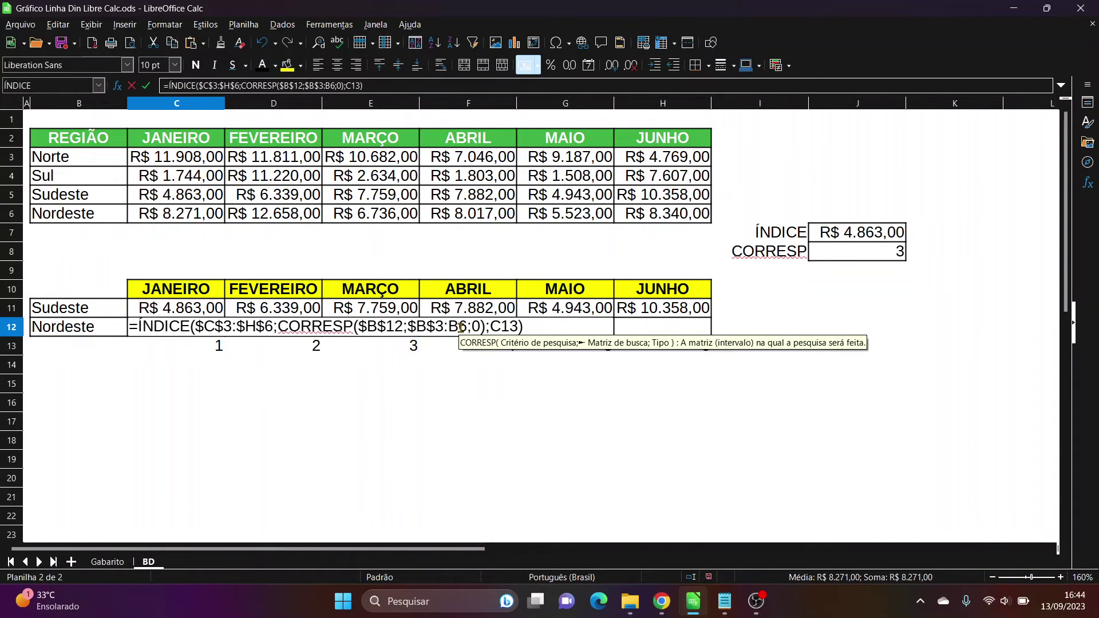
key("shift+F4")
key("Return")
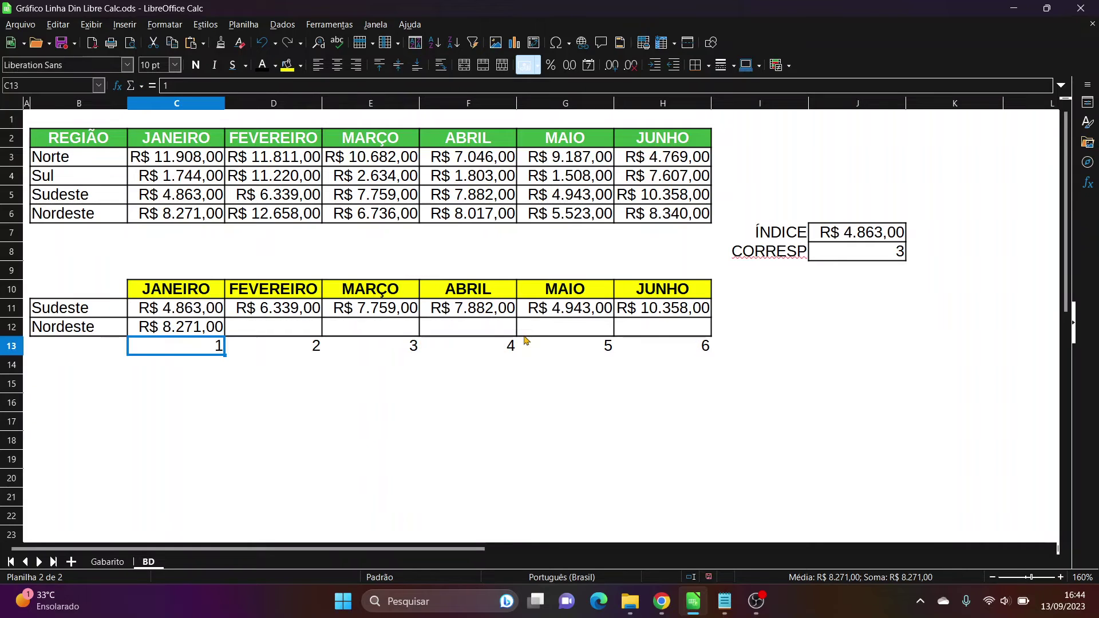
Fill the C12 formula across row 12 through H12.
left_click(183, 327)
left_click_drag(224, 337, 692, 342)
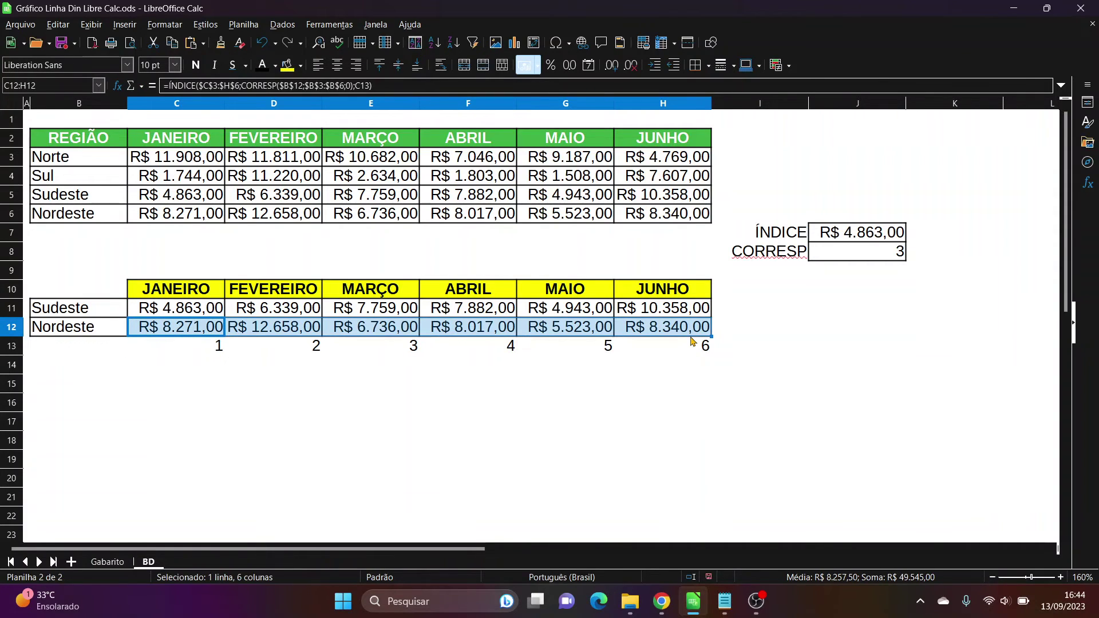
Hide row 13, which holds the helper column numbers.
left_click(11, 346)
right_click(11, 345)
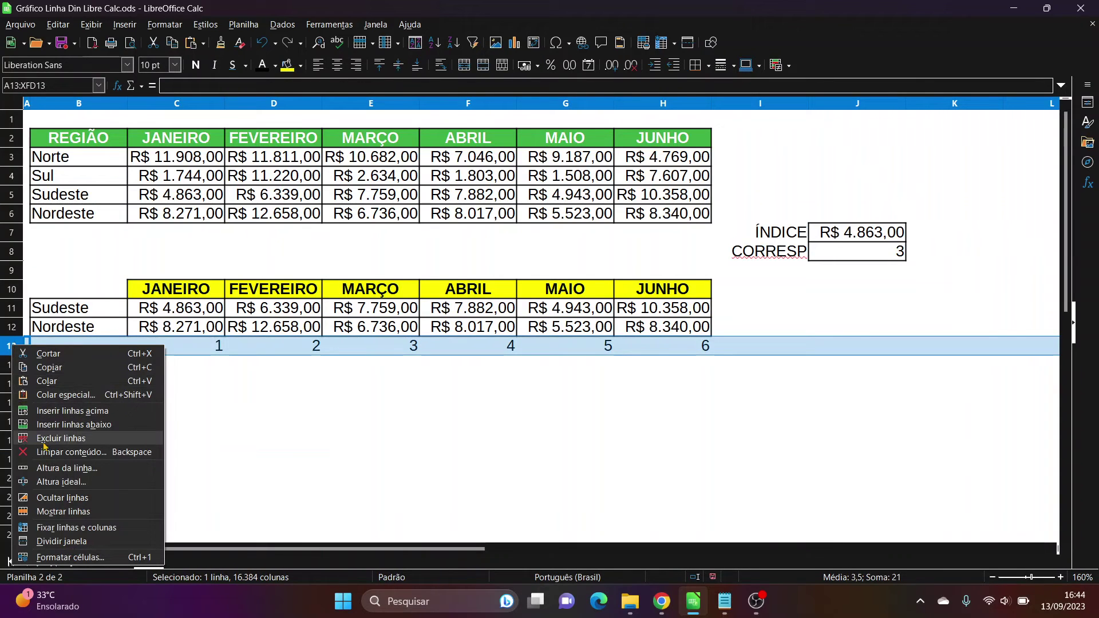
left_click(58, 497)
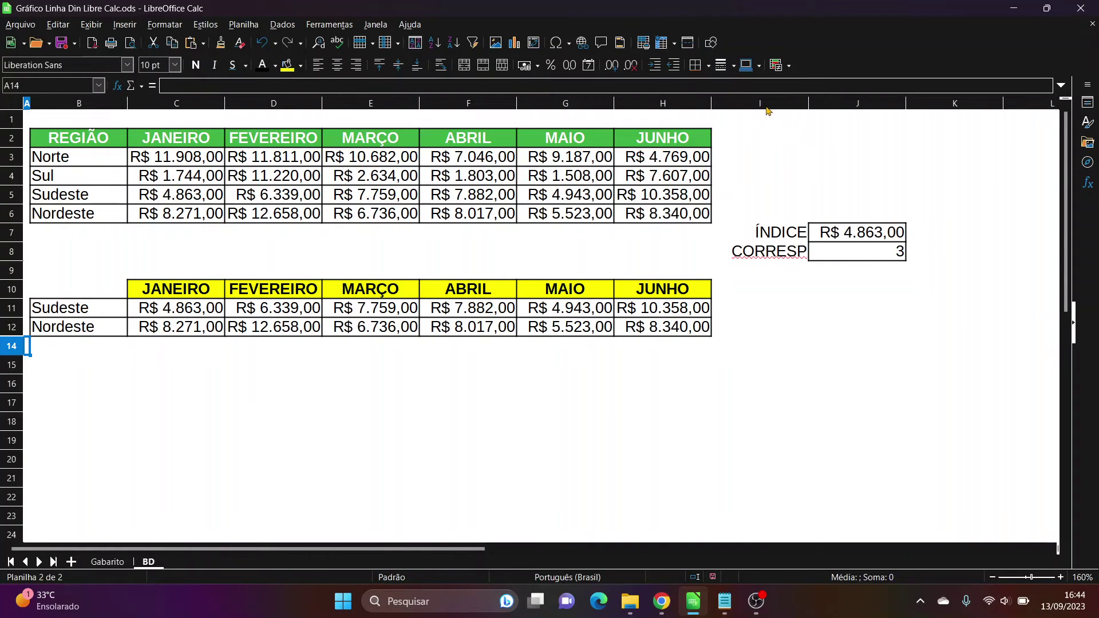
Delete columns I and J containing the ÍNDICE and CORRESP practice formulas.
left_click_drag(768, 106, 850, 104)
right_click(849, 104)
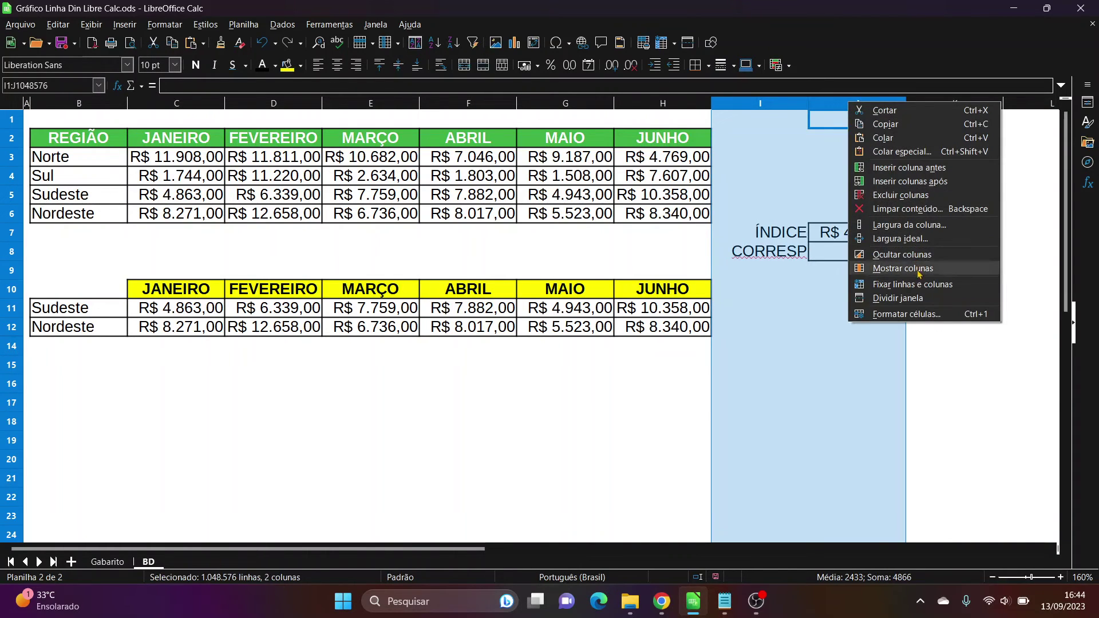
left_click(900, 195)
Test the B11 region drop-down by choosing Norte, Sul and Nordeste in turn, ending on Sul.
left_click(123, 309)
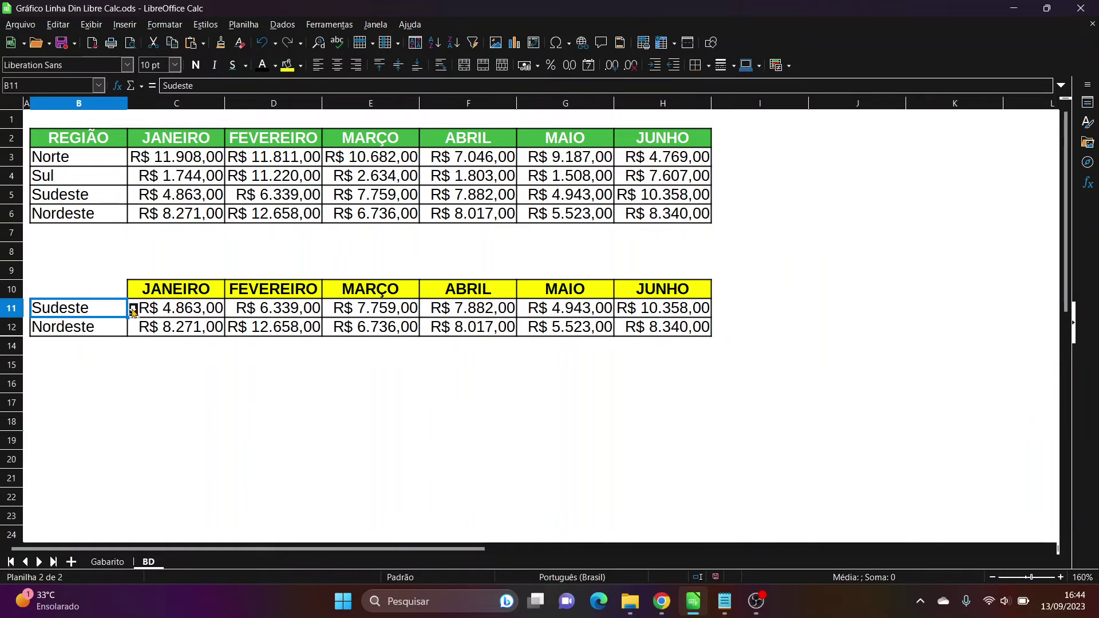
left_click(132, 310)
left_click(97, 324)
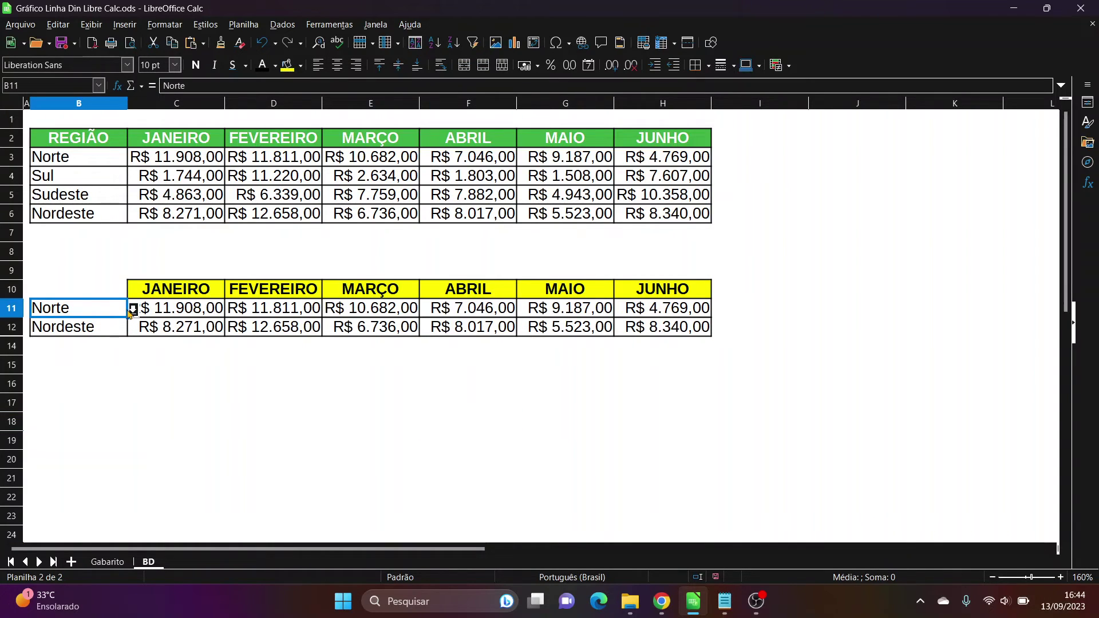
left_click(132, 309)
left_click(115, 336)
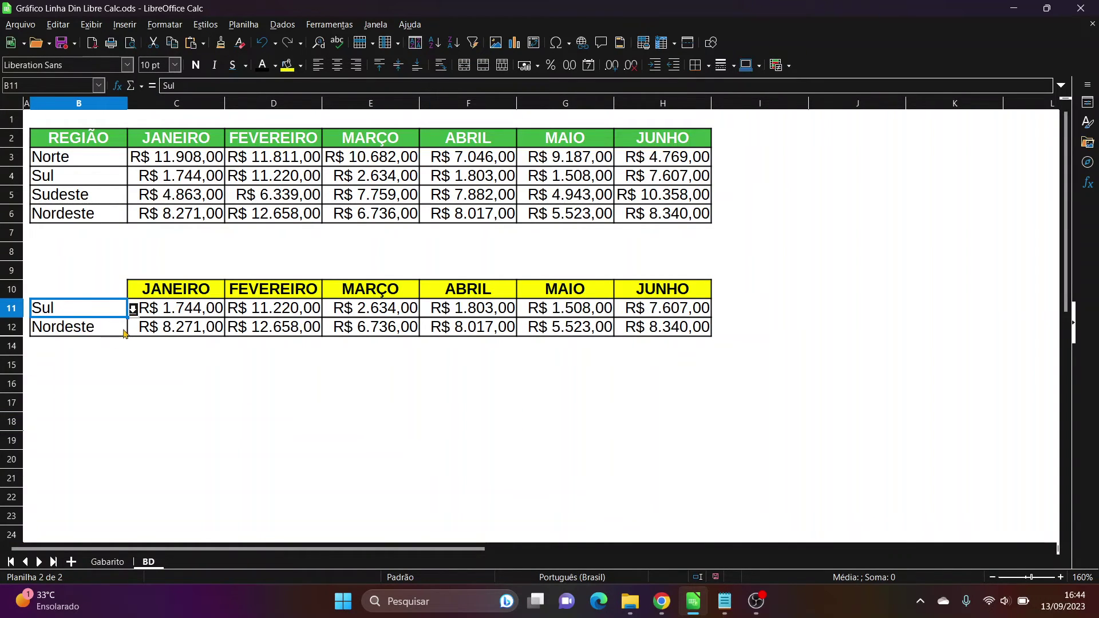
left_click(132, 309)
left_click(93, 363)
left_click(132, 309)
left_click(99, 339)
left_click(160, 343)
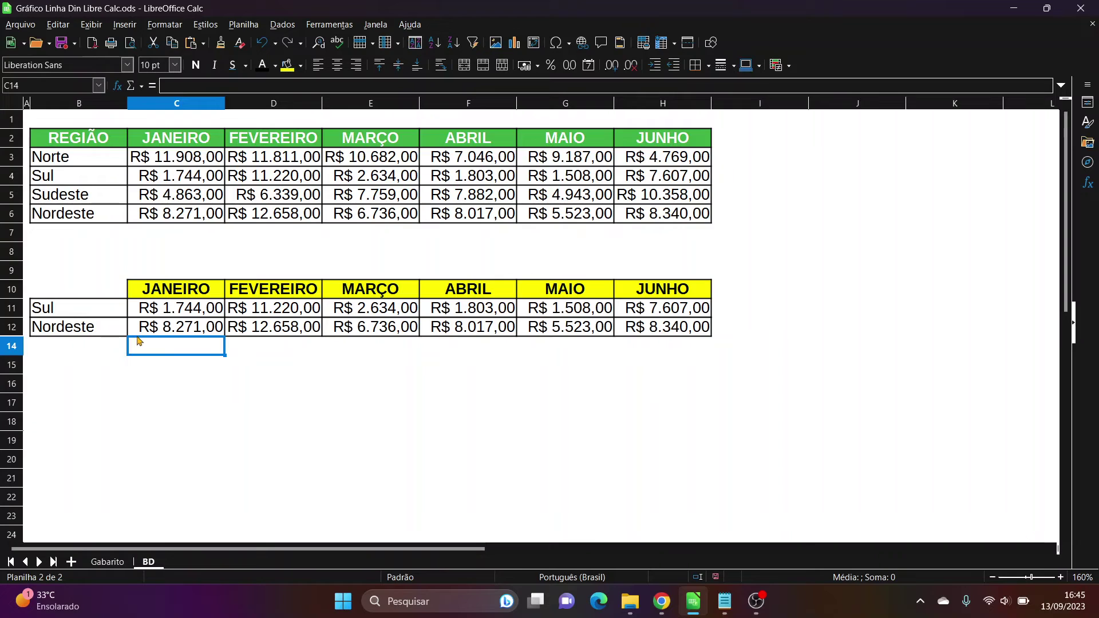
Insert a chart from B10:H12 and set its type to Linha with the Pontos e linhas subtype.
left_click_drag(81, 290, 687, 322)
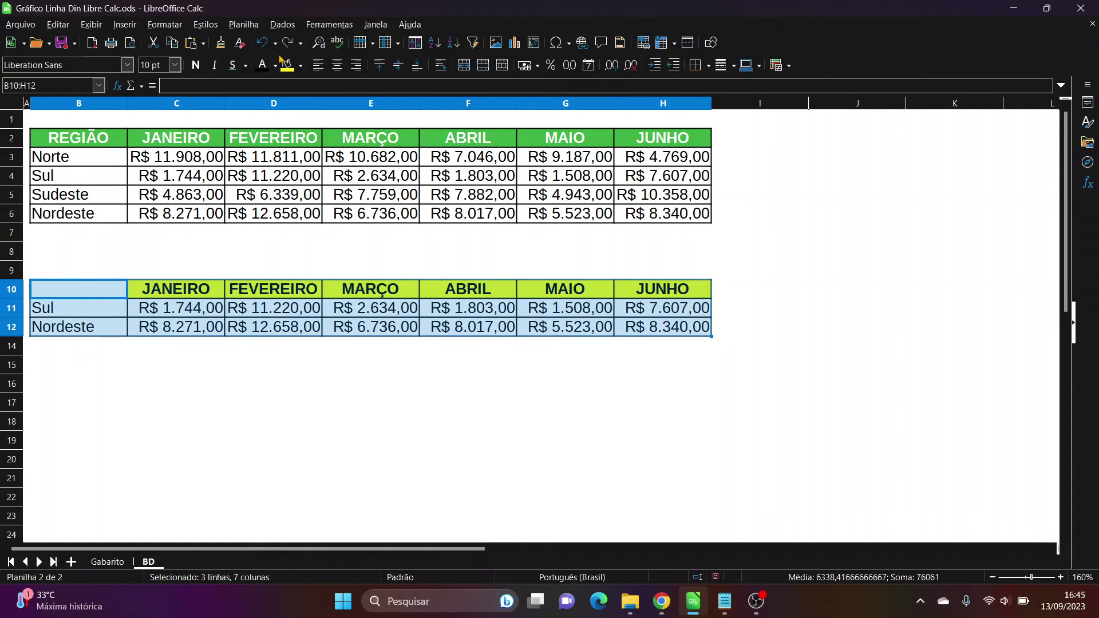
left_click(514, 43)
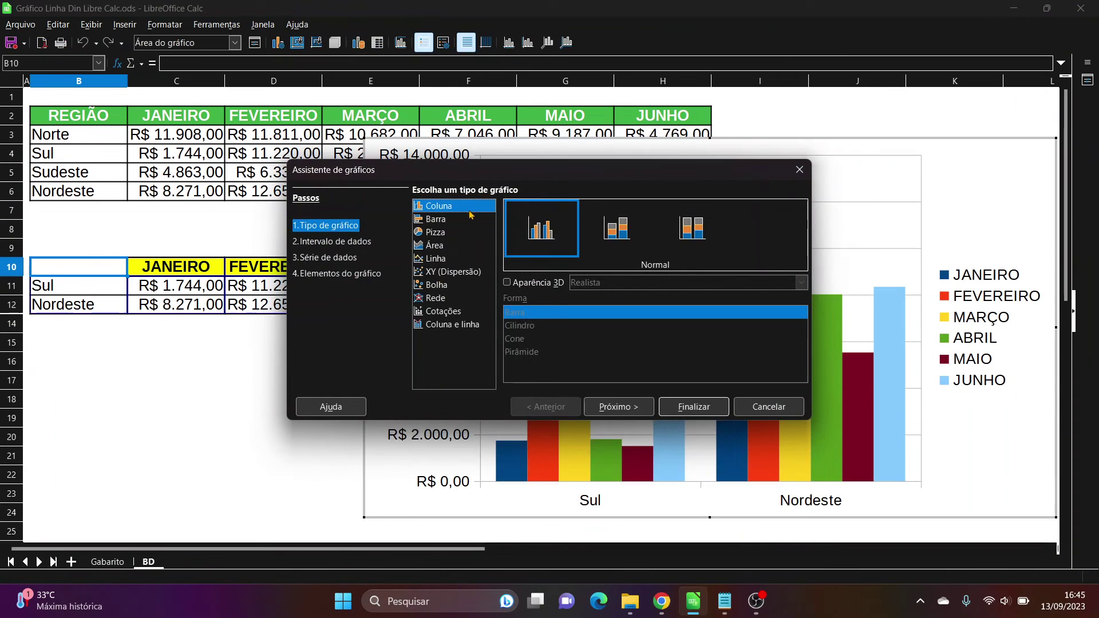
left_click(442, 261)
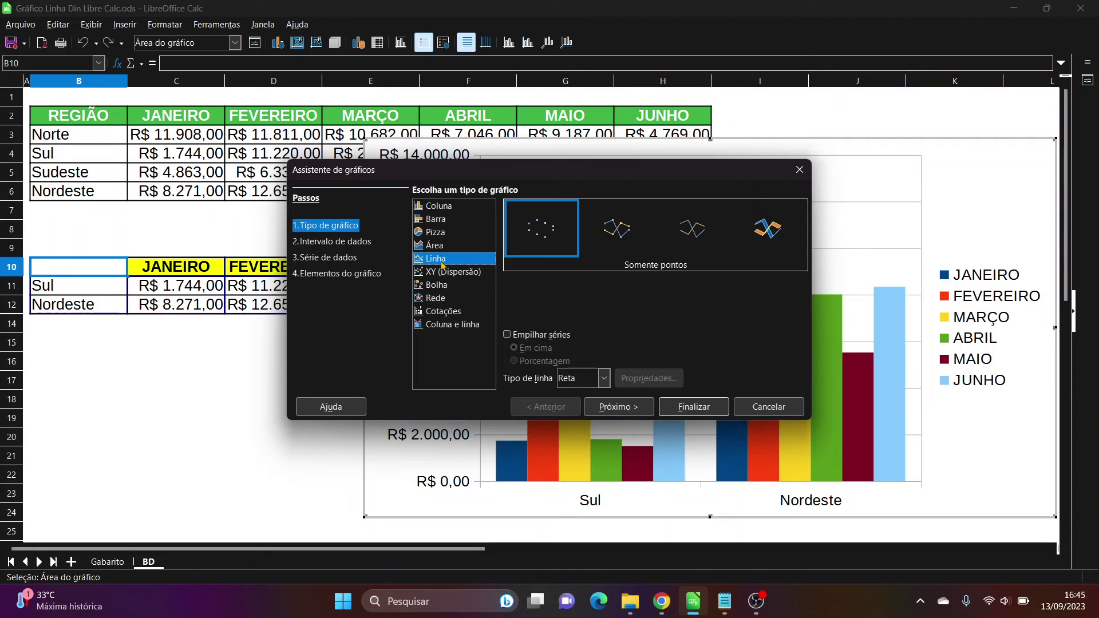
left_click(612, 231)
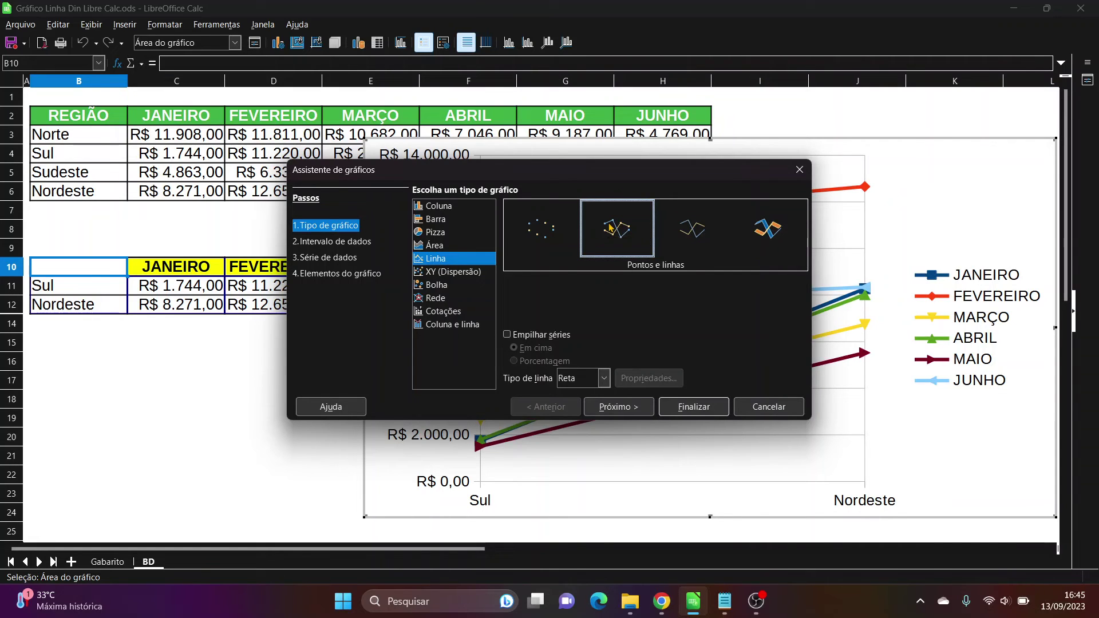
left_click_drag(587, 170, 360, 212)
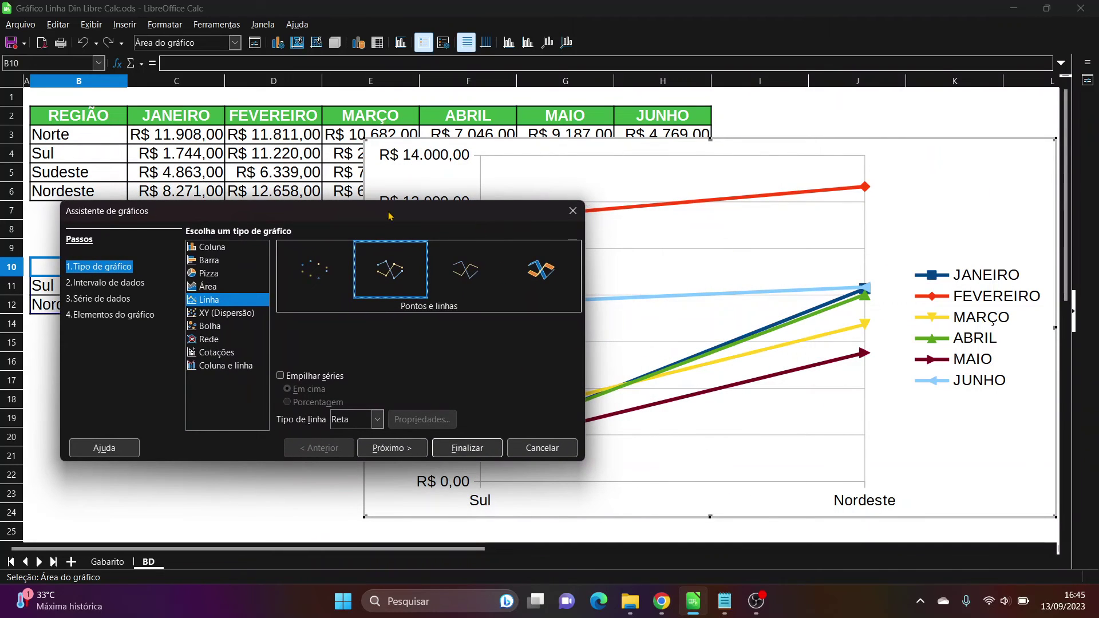
left_click_drag(426, 217, 874, 177)
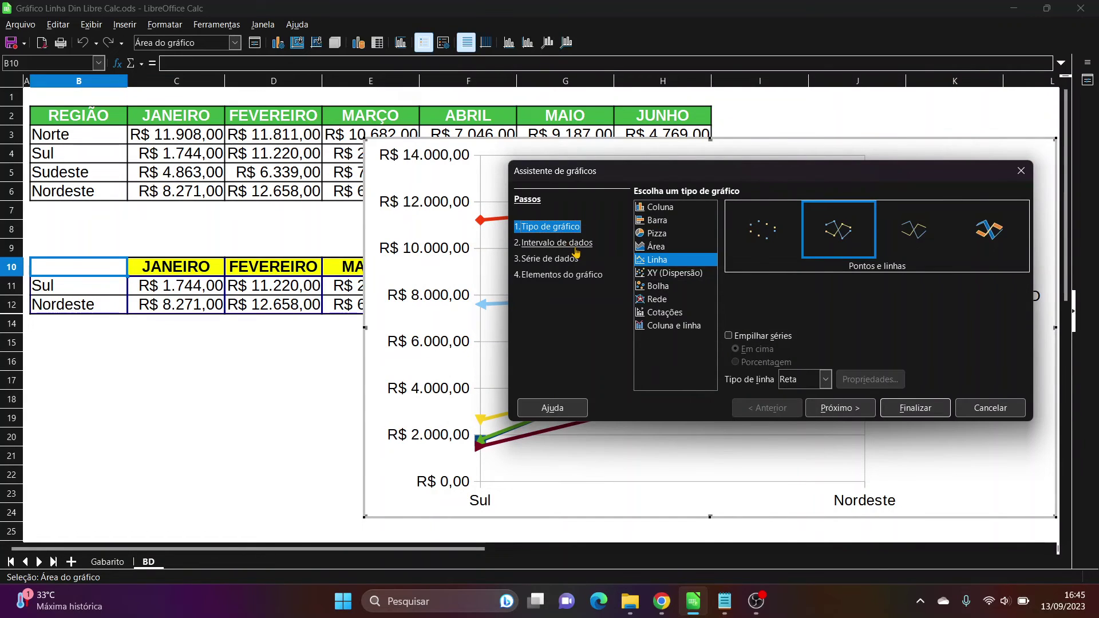
Arrange the chart's data series in rows and finish the chart without adding titles.
left_click(544, 244)
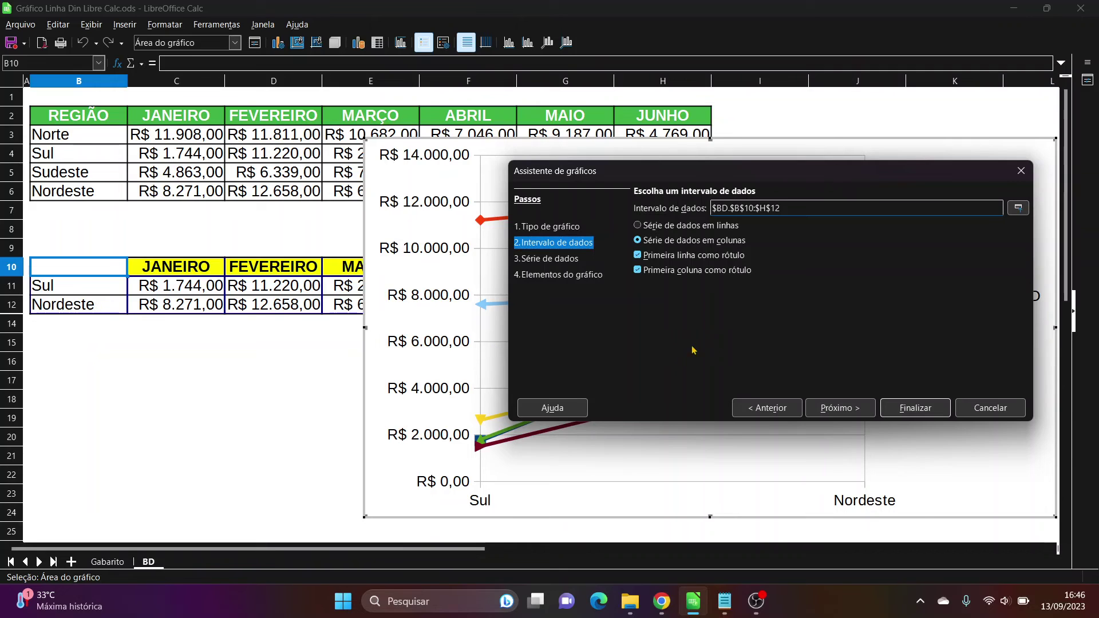
left_click(656, 228)
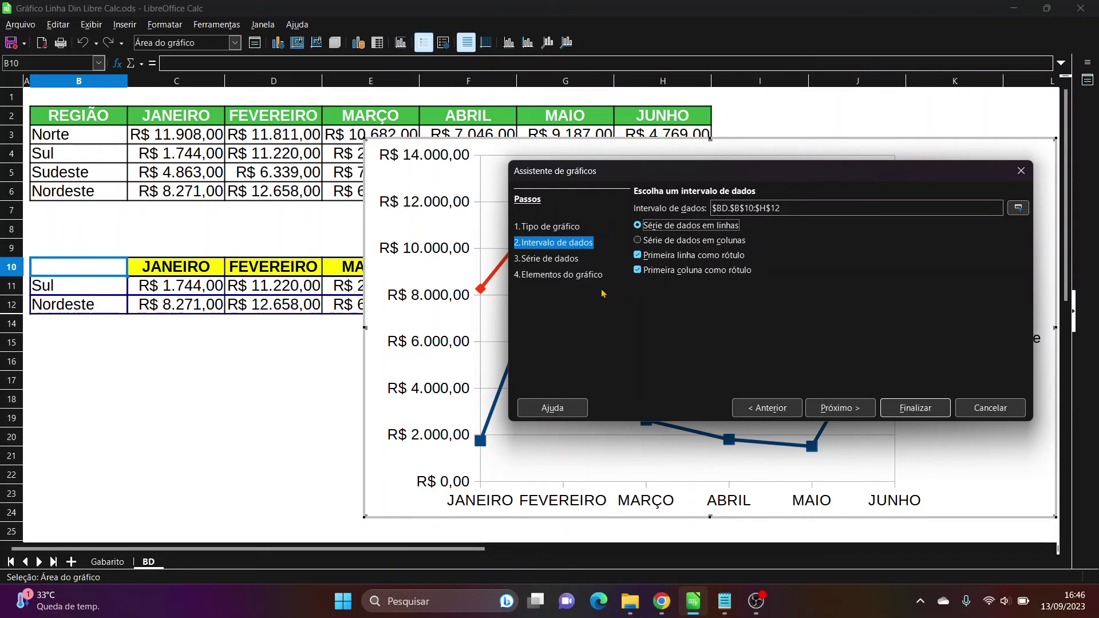
left_click(558, 259)
left_click(567, 275)
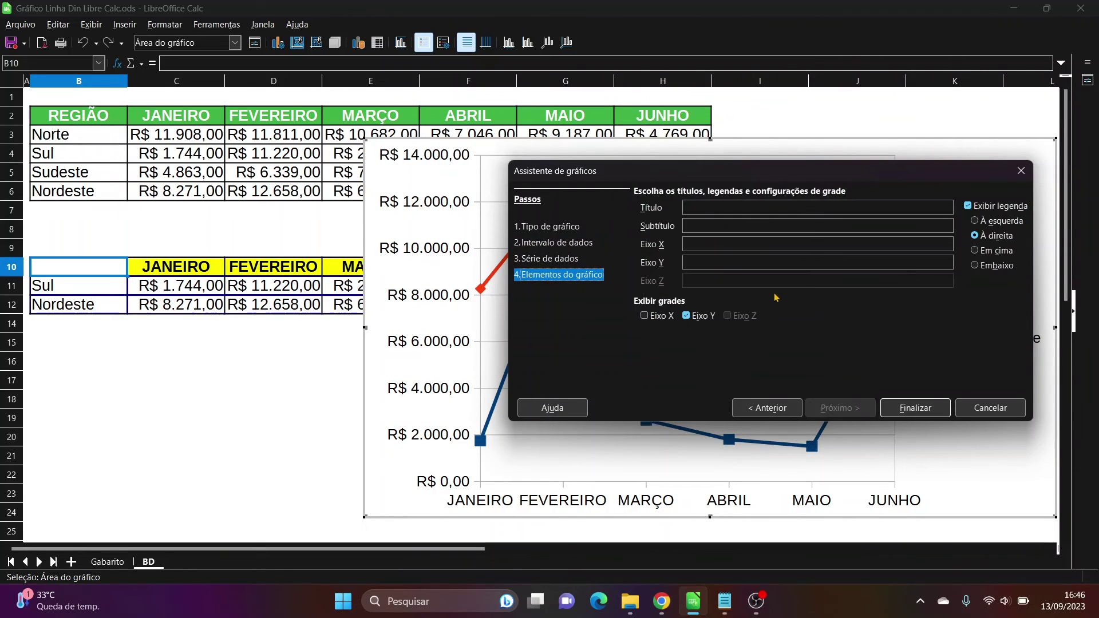
left_click(904, 416)
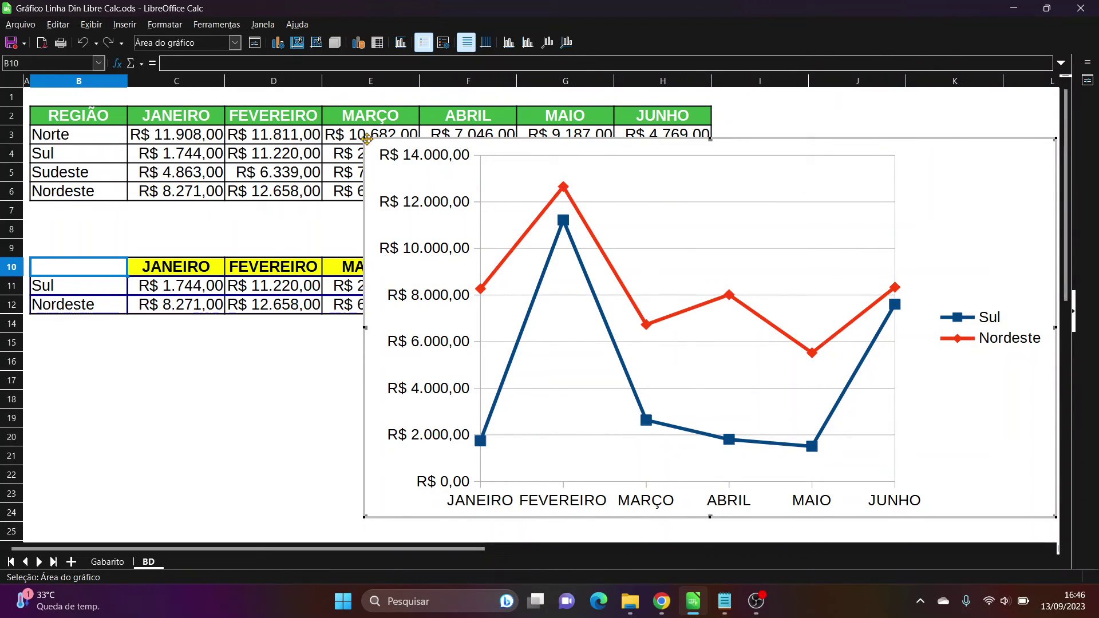
Reduce the chart's height and place it directly beneath the yellow-headed table, spanning about columns B to H.
left_click_drag(363, 142, 372, 324)
left_click_drag(762, 323, 421, 325)
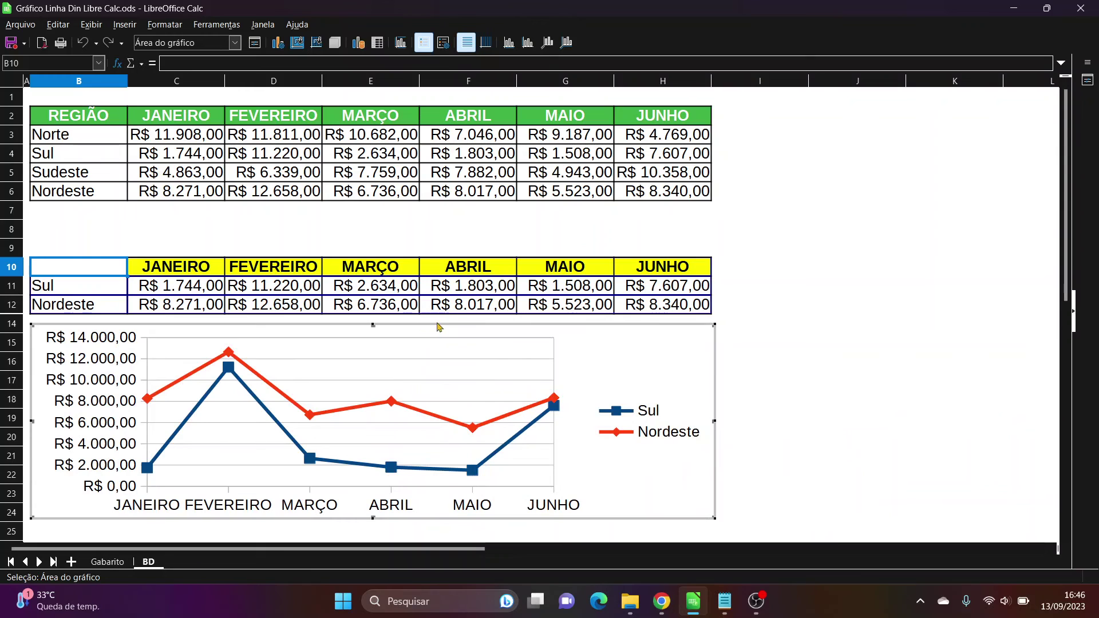
Remove the chart's horizontal gridlines by setting the Y axis major grid line style to nenhum.
double_click(481, 363)
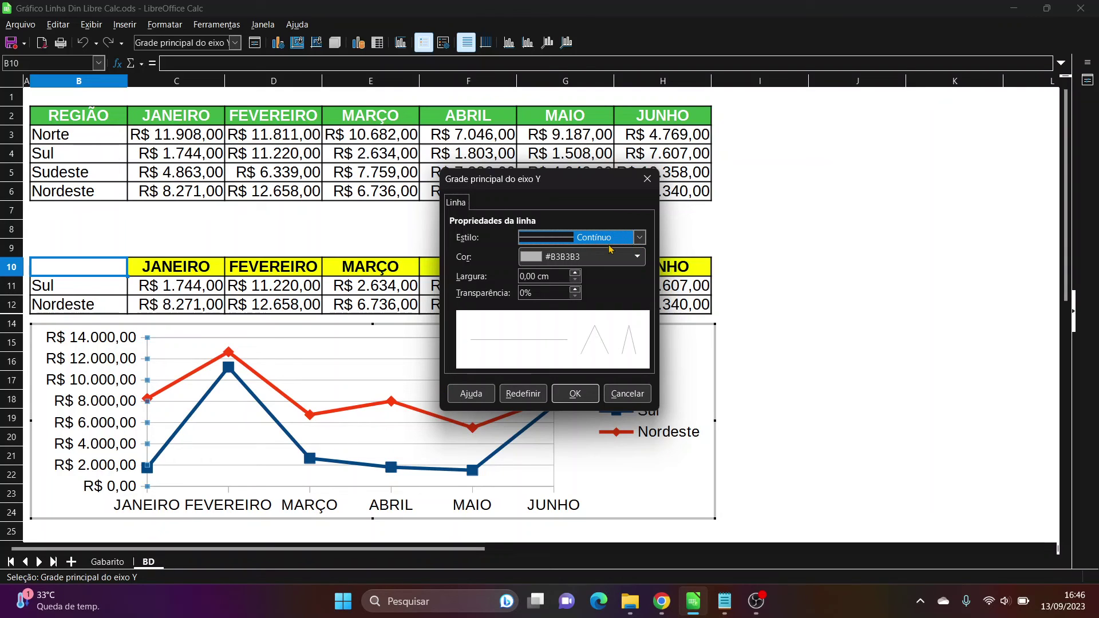
left_click(639, 238)
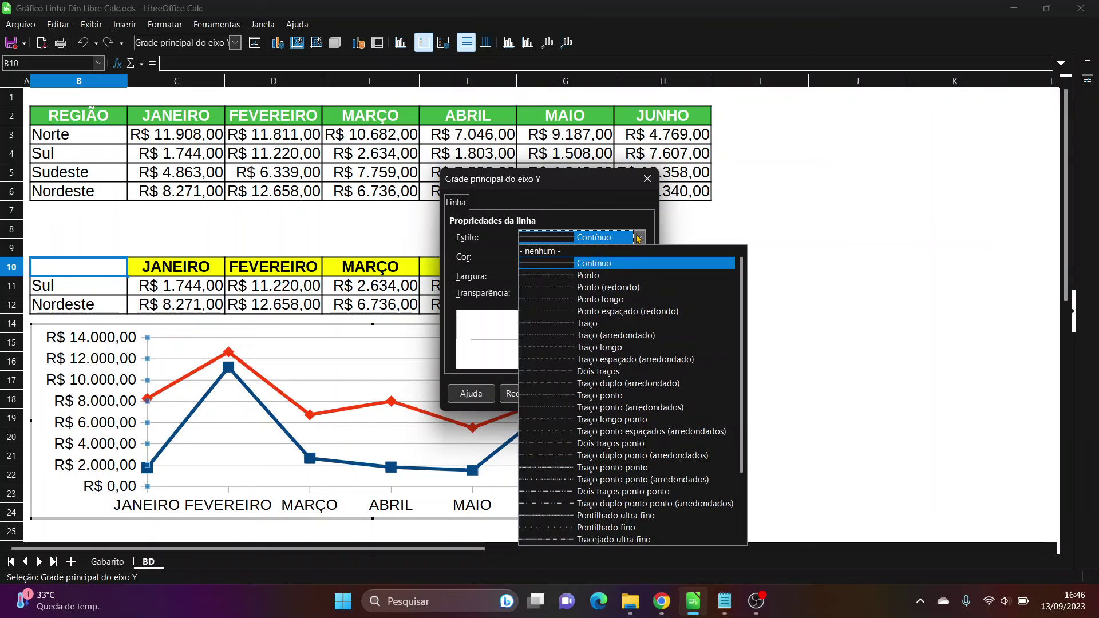
left_click(566, 252)
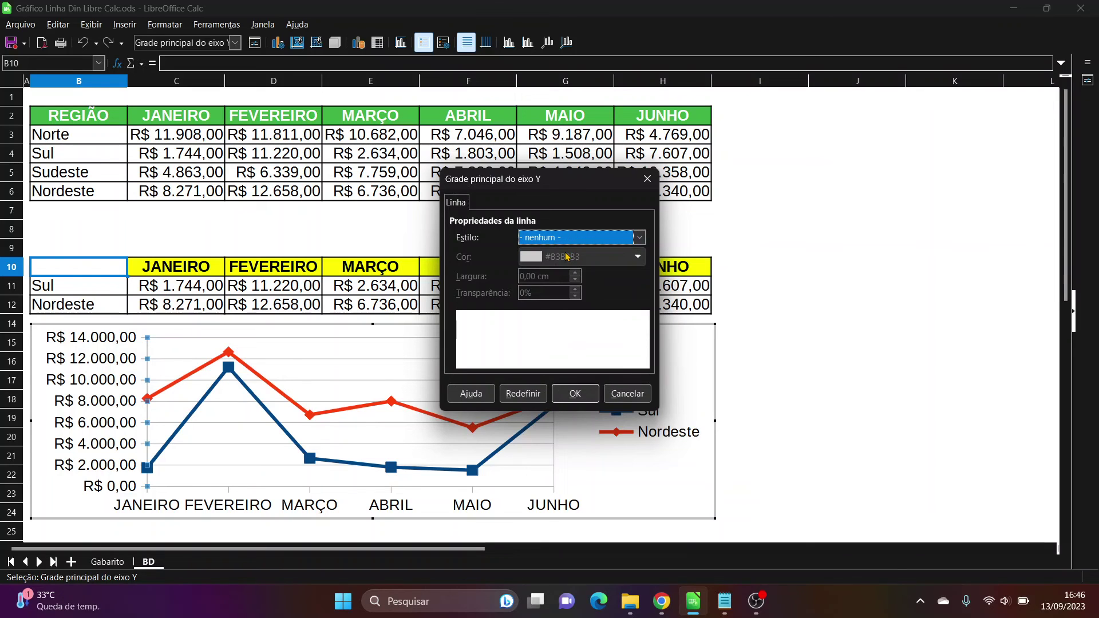
left_click(576, 393)
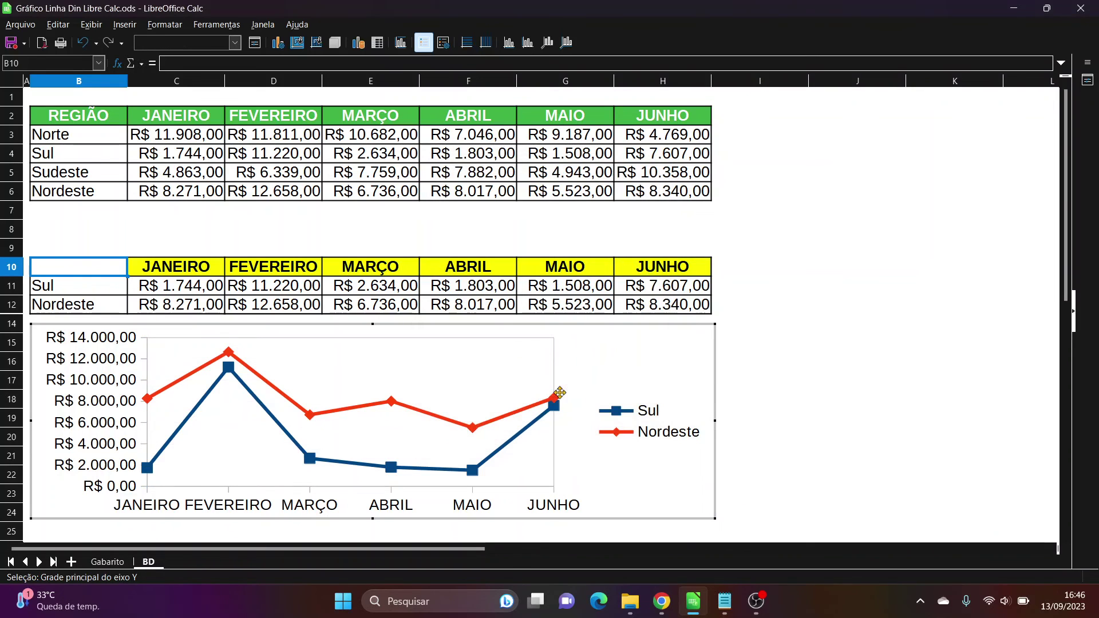
Remove the chart wall's border by setting its line style to nenhum, and leave chart editing.
left_click(417, 339)
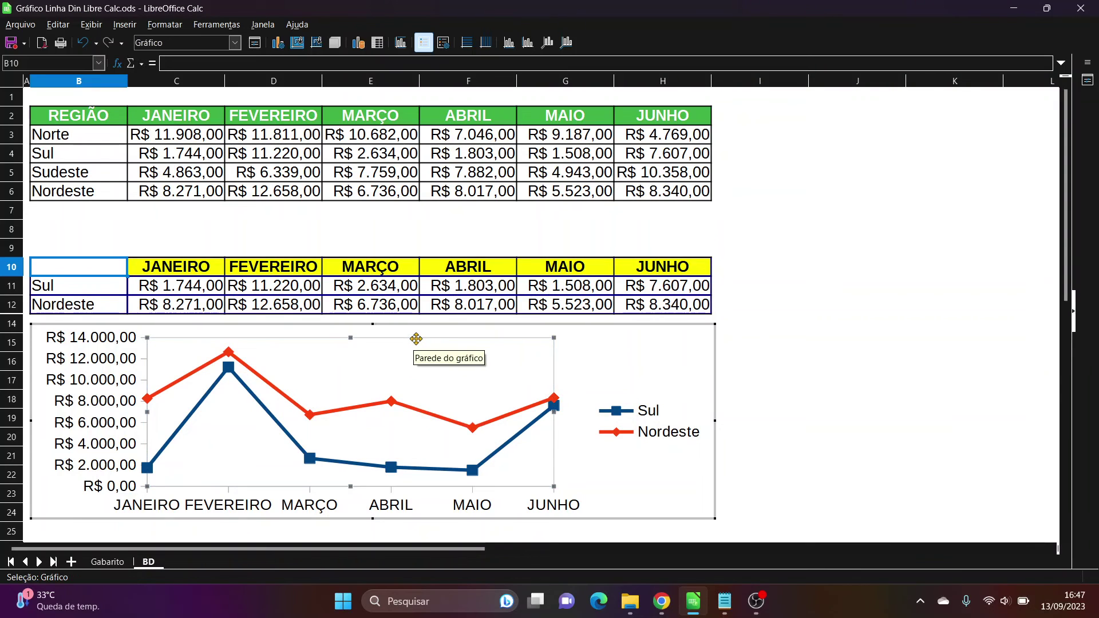
double_click(368, 341)
left_click(500, 167)
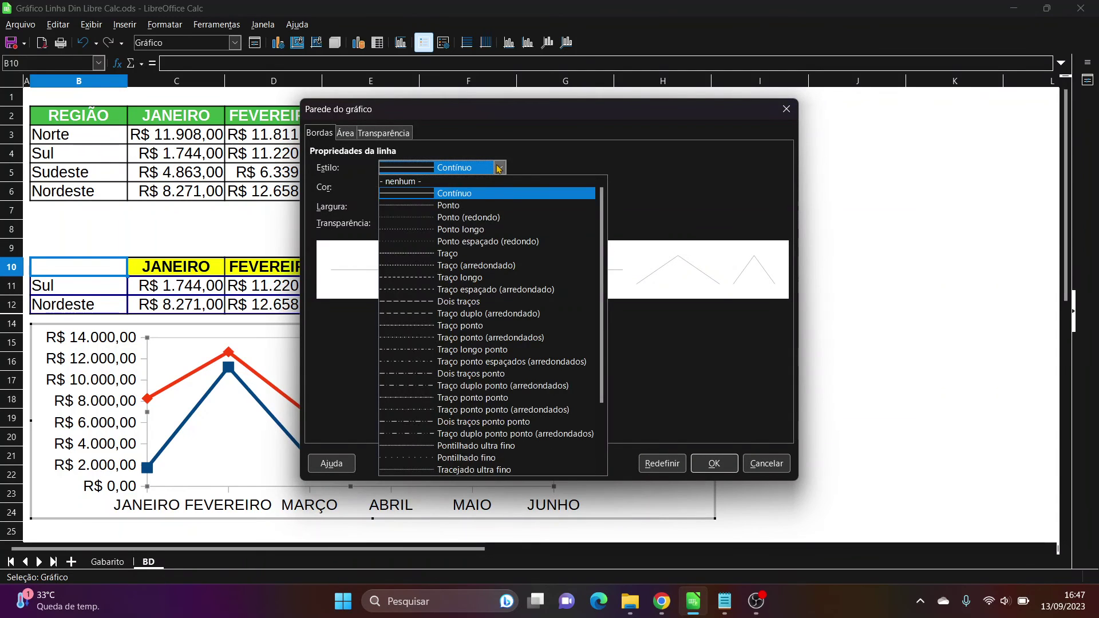
left_click(470, 184)
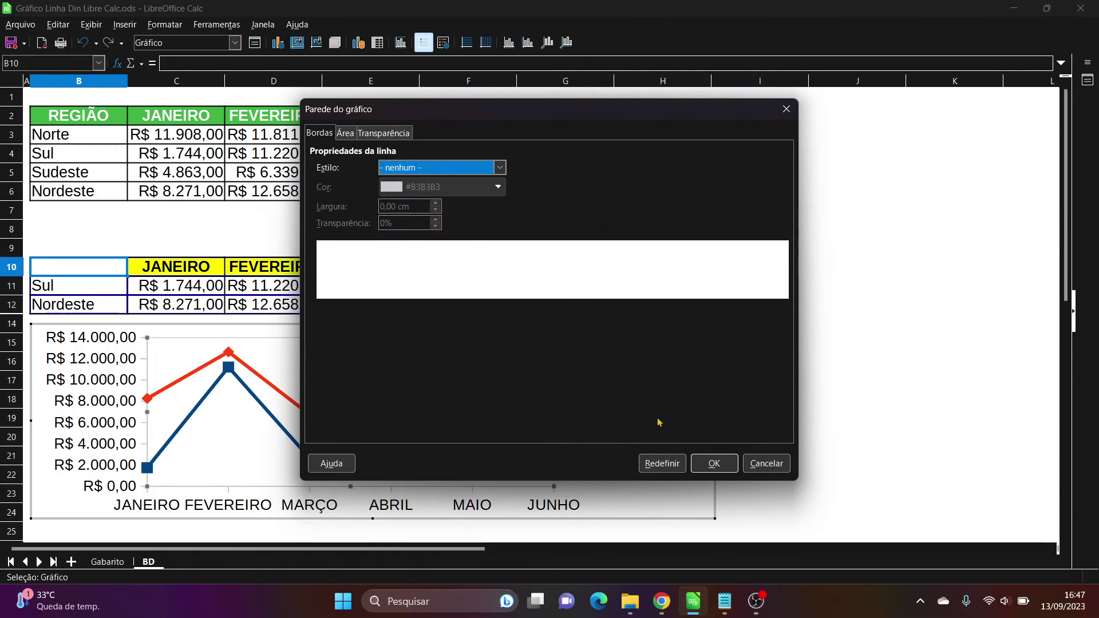
left_click(713, 464)
left_click(805, 313)
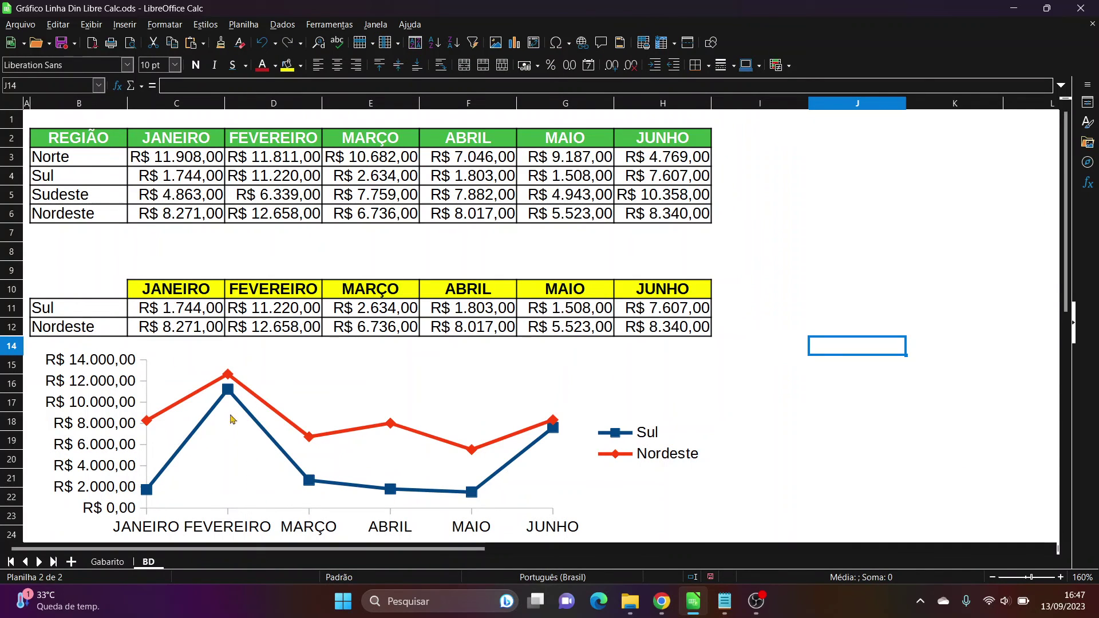
Test the chart's selectors by setting B11 to Norte and B12 to Sudeste, finally switching B12 to Sul.
left_click(79, 311)
left_click(133, 310)
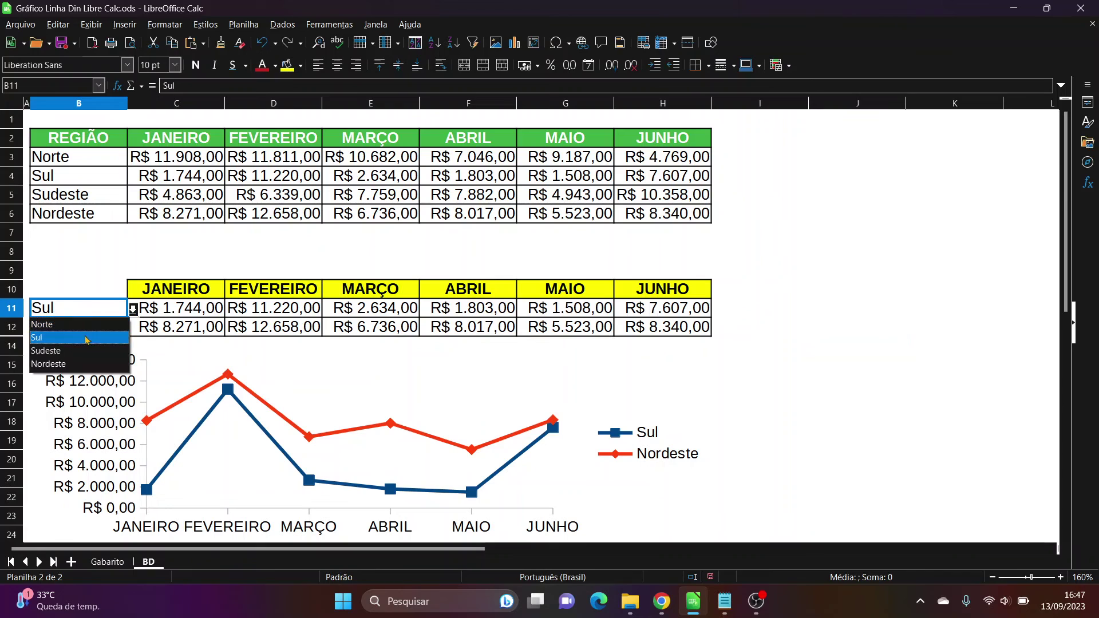
left_click(86, 321)
left_click(114, 332)
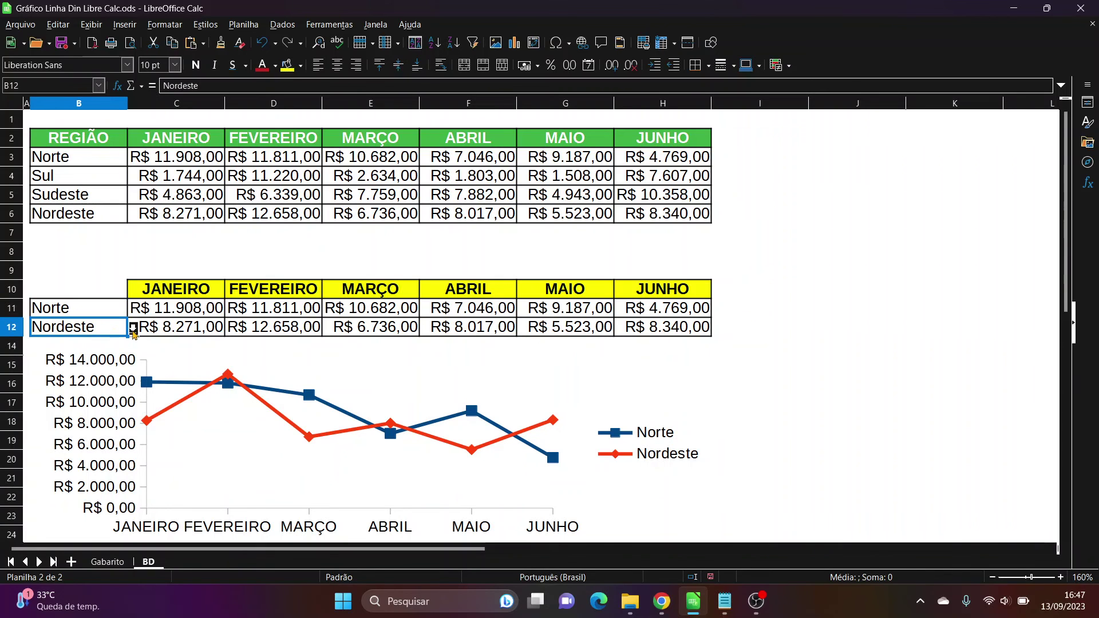
left_click(133, 328)
left_click(106, 359)
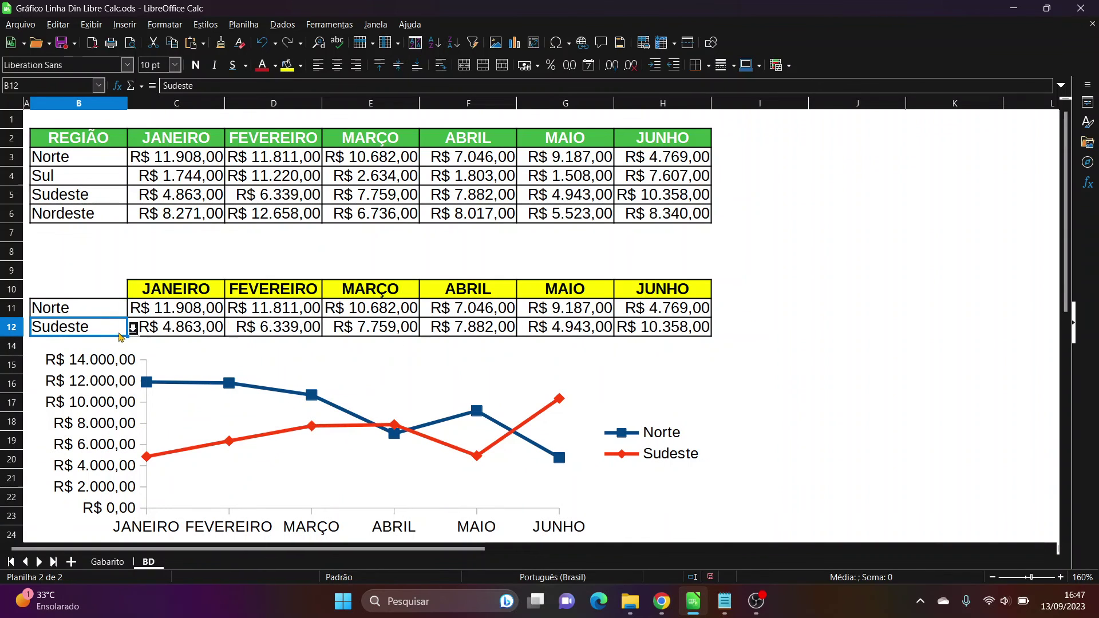
left_click(133, 328)
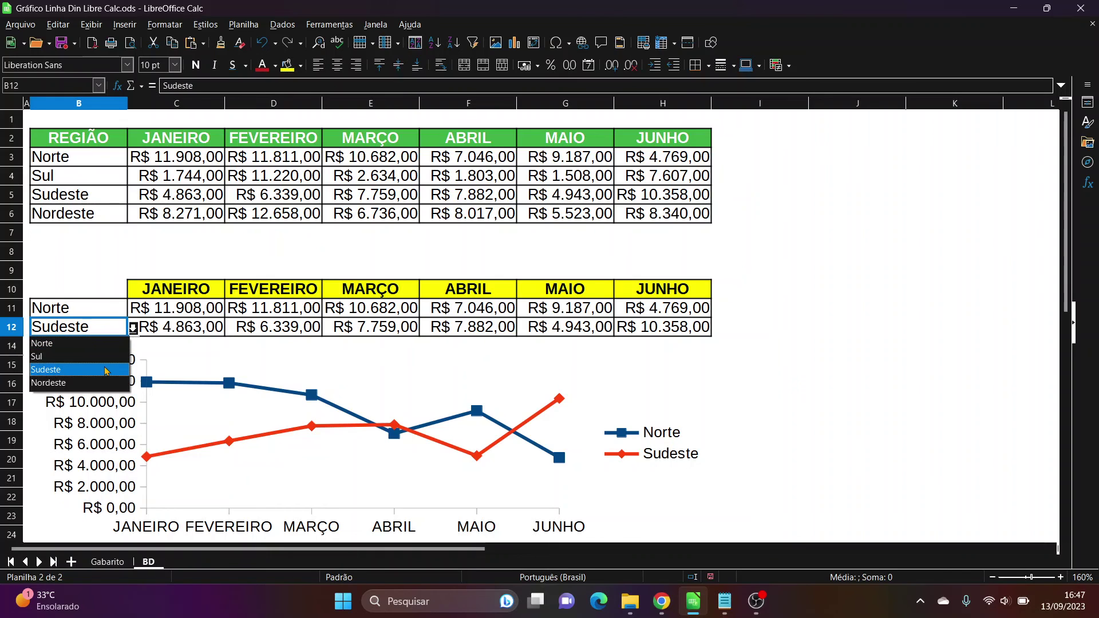
left_click(85, 356)
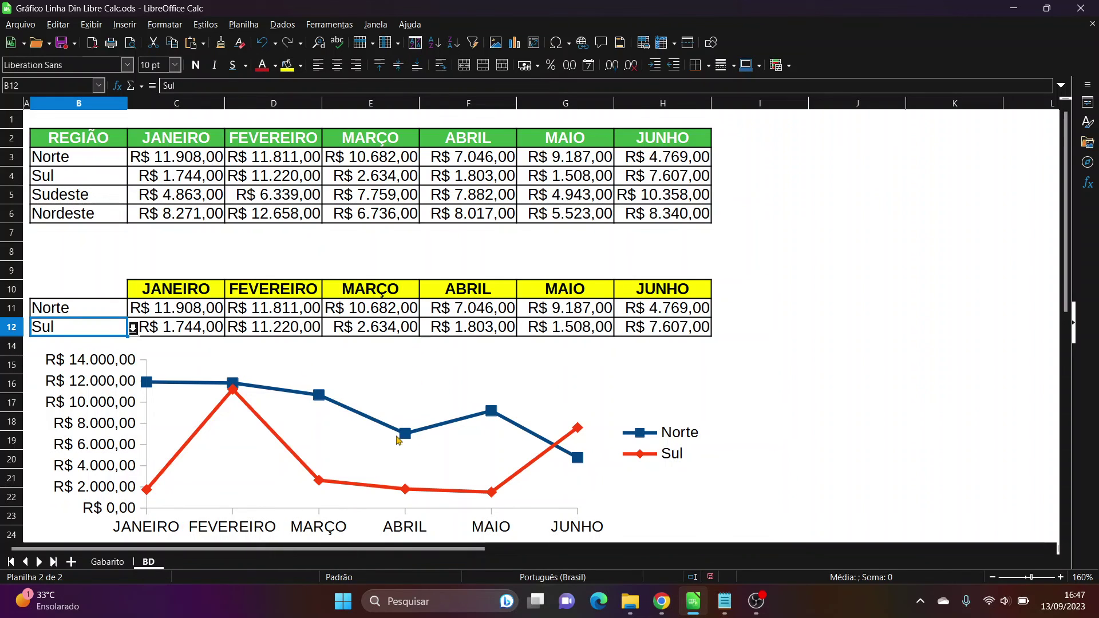